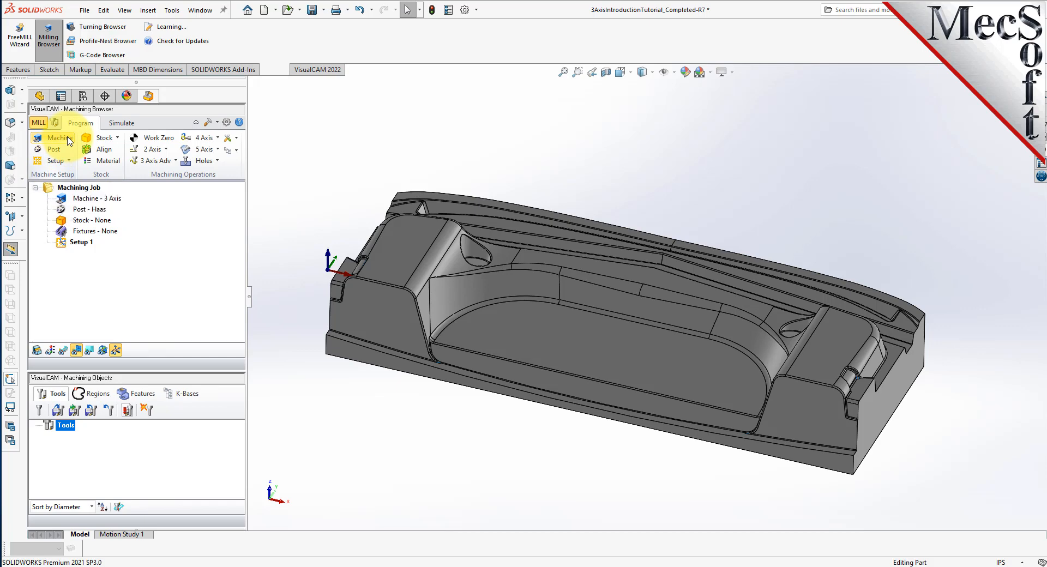
# In Machine Tool Setup, align to the World Coordinate System and keep Number of Axes at 3 Axis.
pyautogui.moveTo(162, 120); pyautogui.dragTo(216, 100)
pyautogui.click(195, 331)
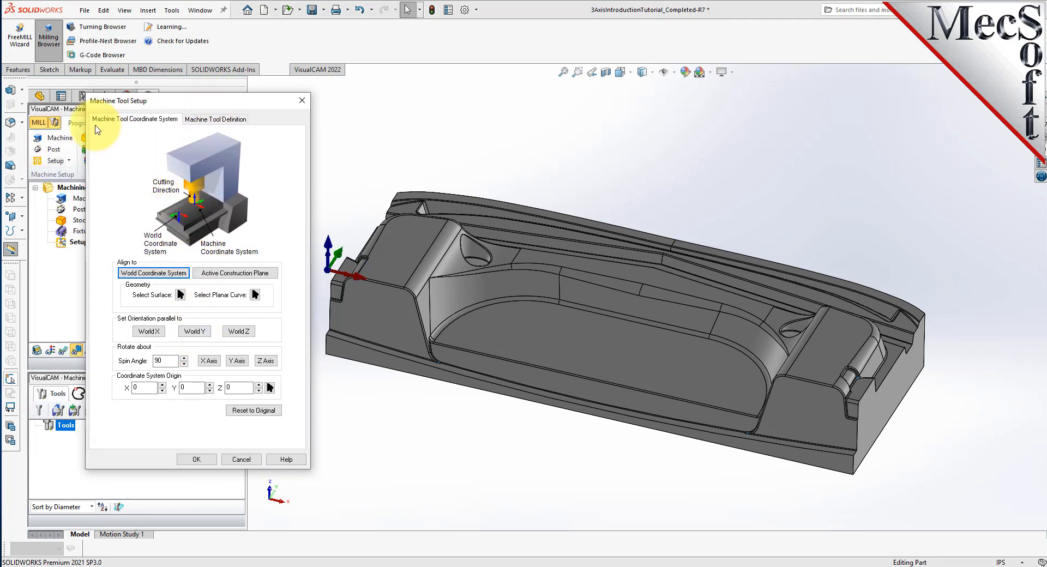
pyautogui.click(155, 274)
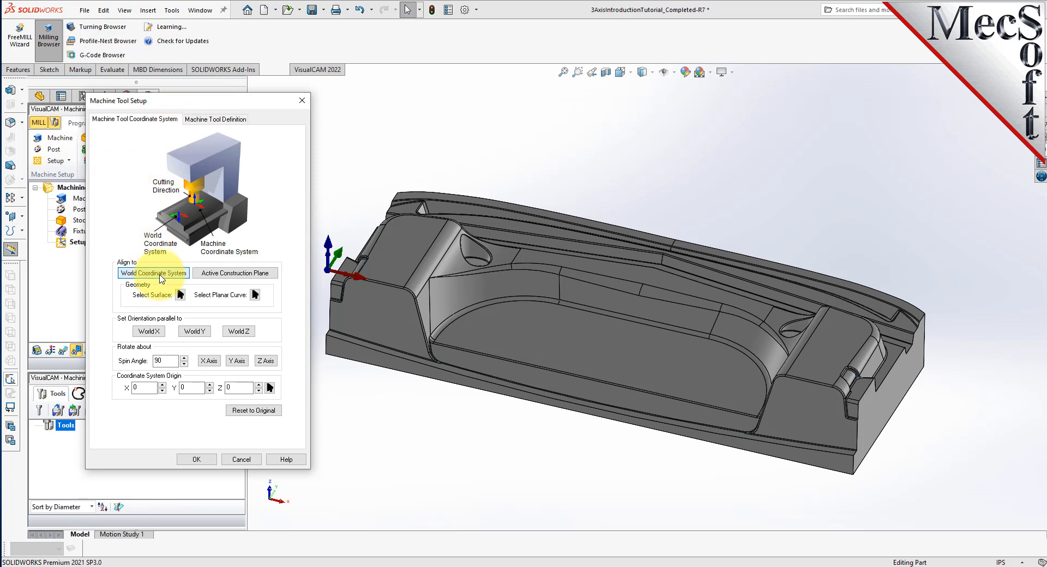
pyautogui.moveTo(231, 105); pyautogui.dragTo(175, 90)
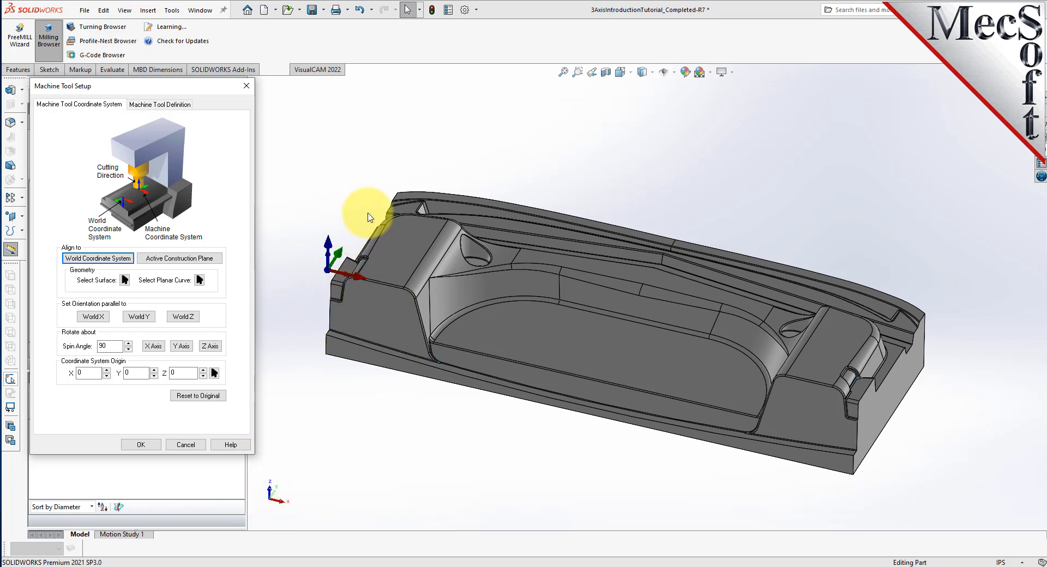
pyautogui.click(157, 105)
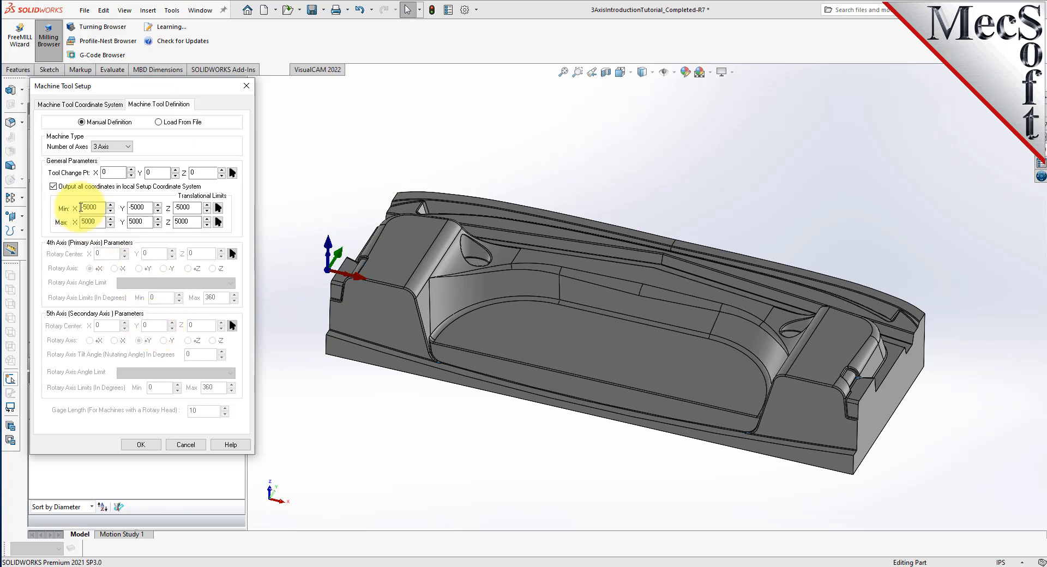
pyautogui.click(124, 149)
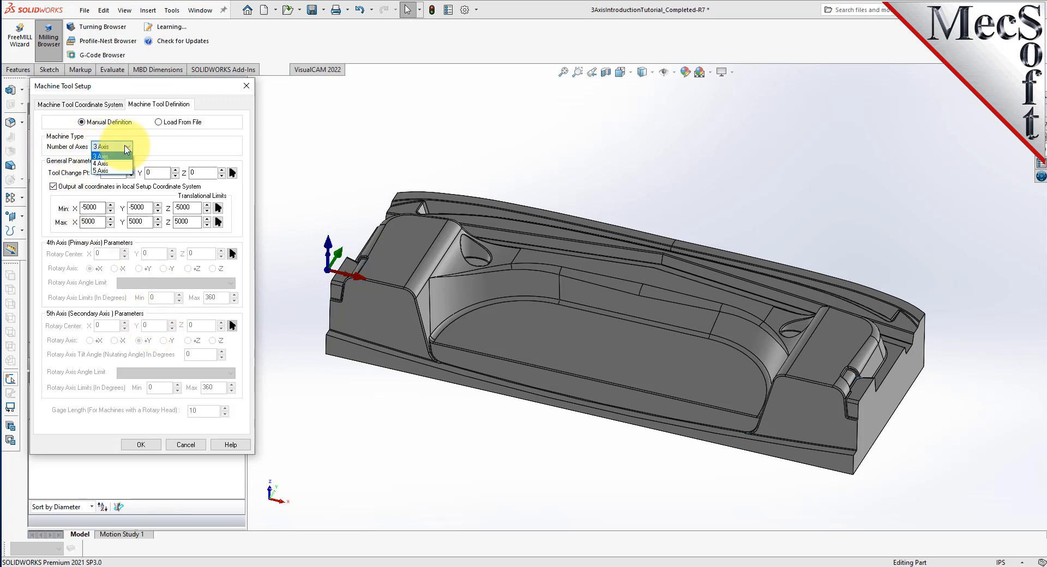
pyautogui.click(106, 157)
pyautogui.click(141, 445)
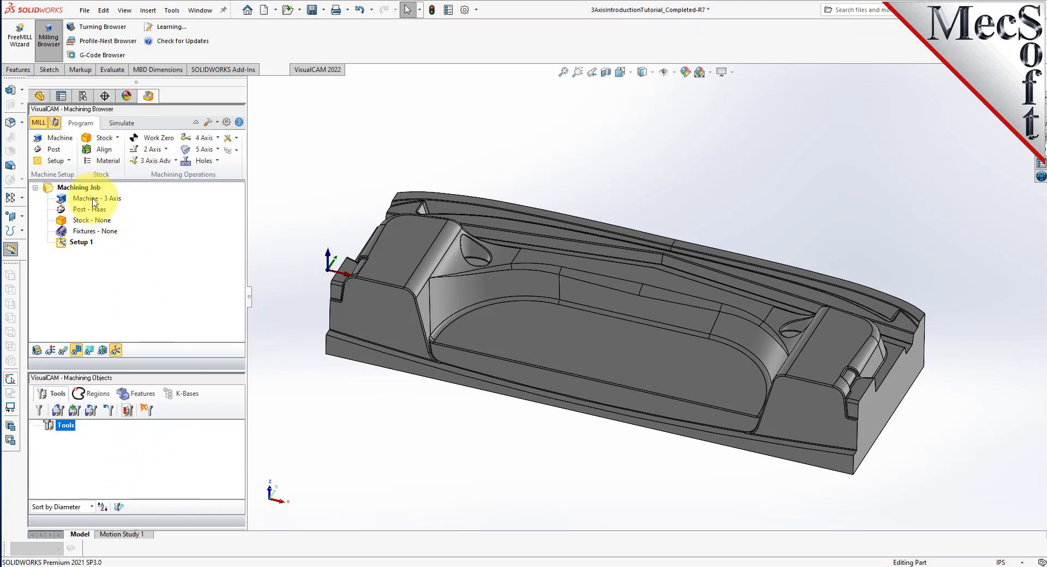
# Select Haas as the current post-processor.
pyautogui.click(68, 200)
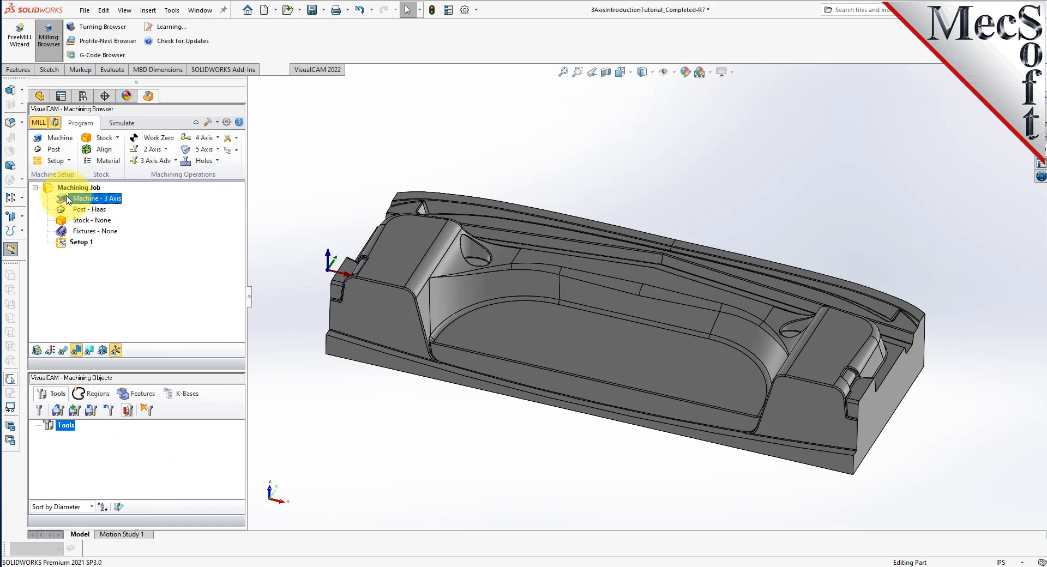
pyautogui.click(55, 156)
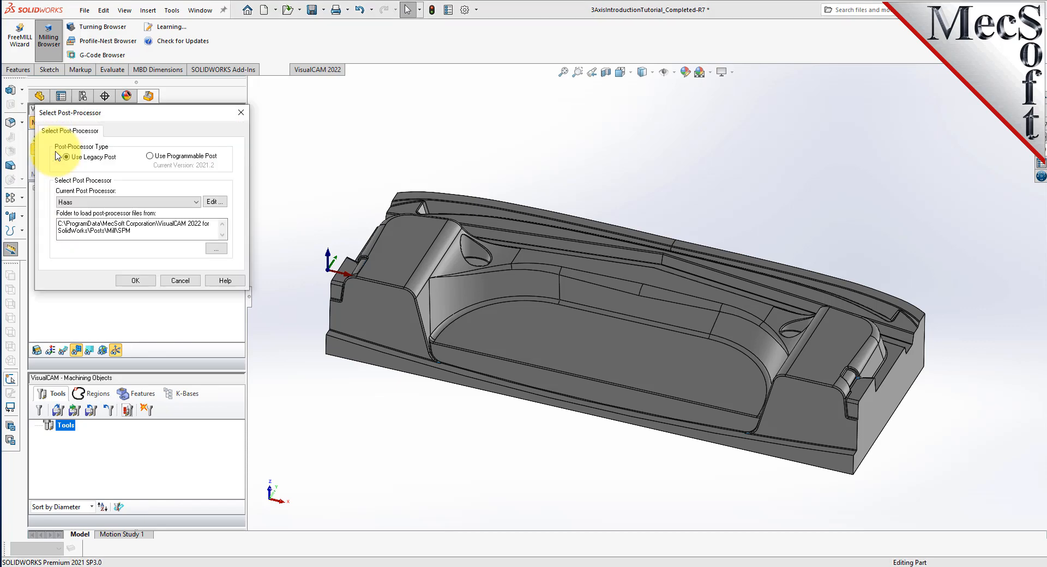
pyautogui.moveTo(148, 117); pyautogui.dragTo(173, 139)
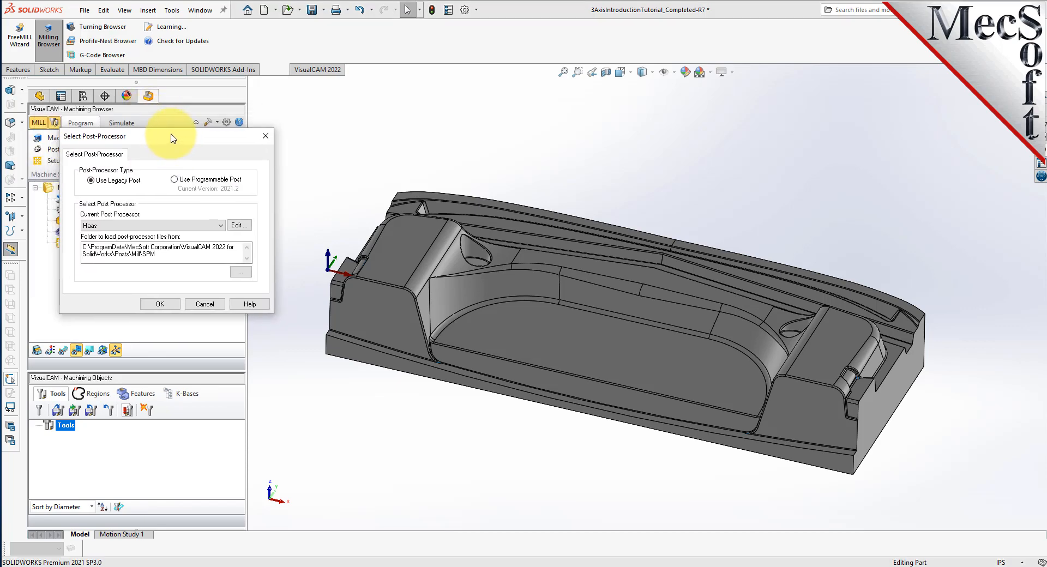
pyautogui.click(127, 227)
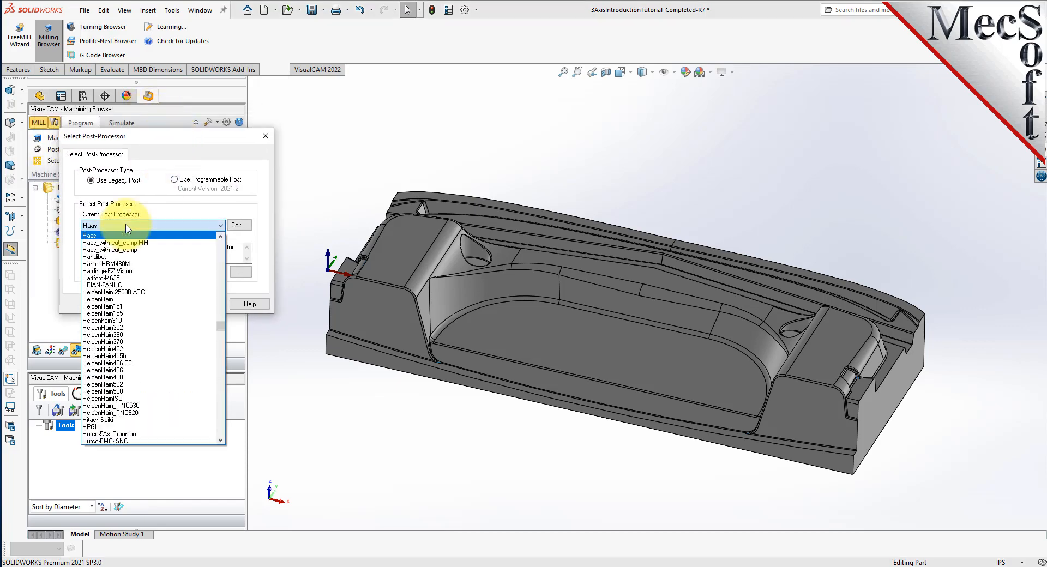
pyautogui.scroll(4, 87, 311)
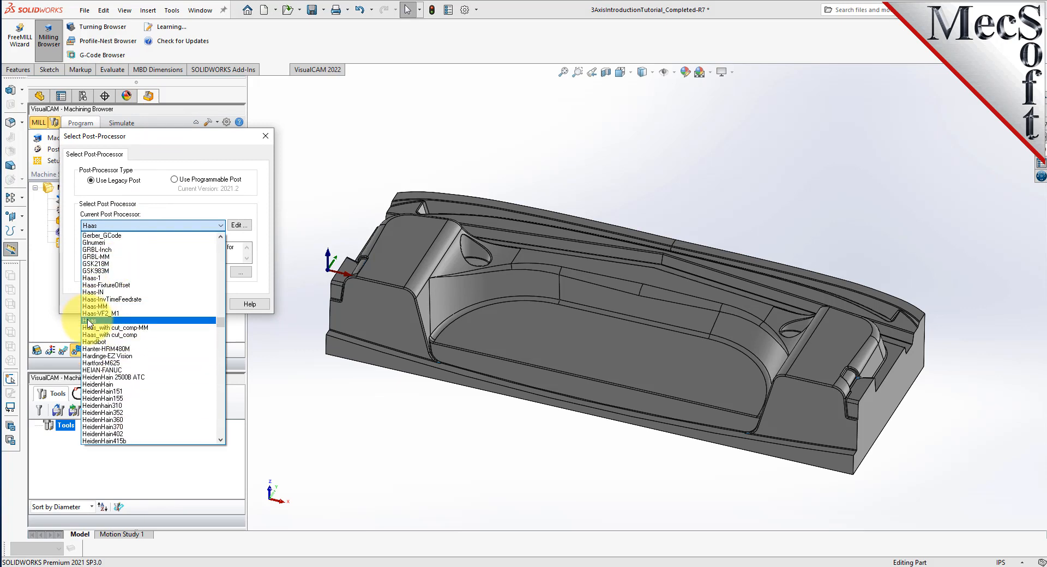
pyautogui.click(88, 321)
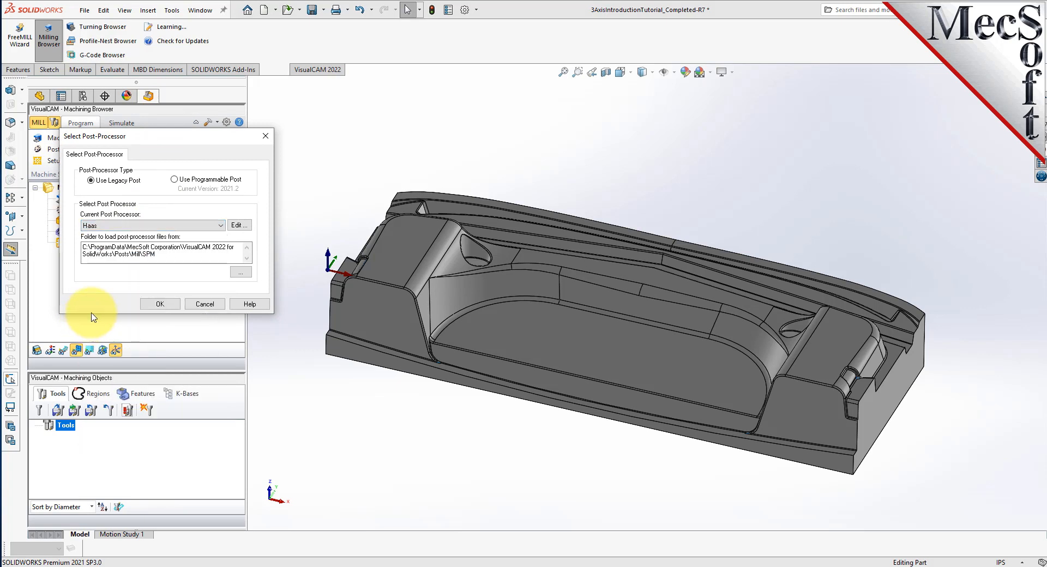
pyautogui.click(170, 309)
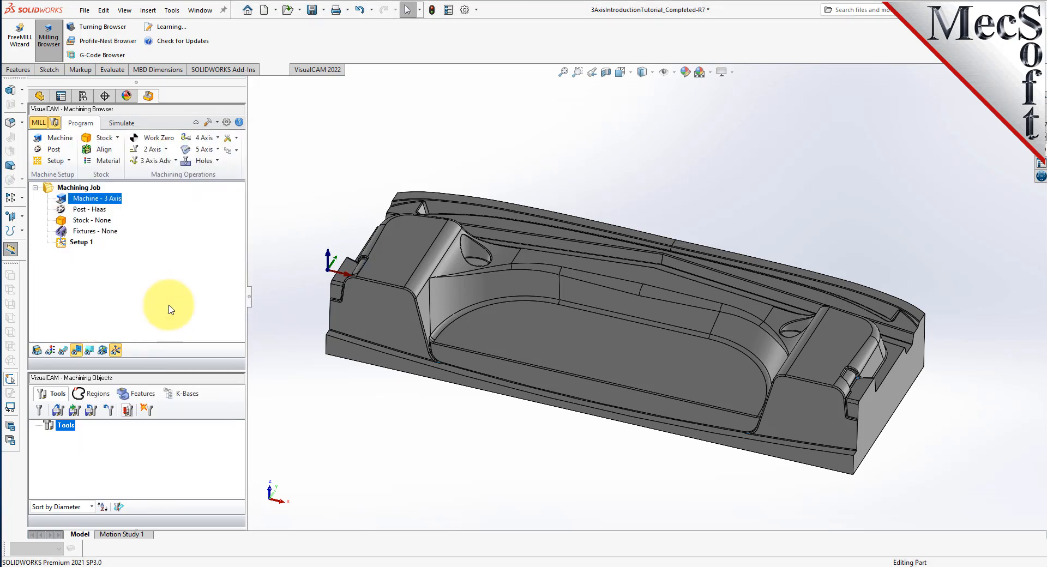
# Set the posted file extension to nc in the Post Processor preferences.
pyautogui.click(227, 124)
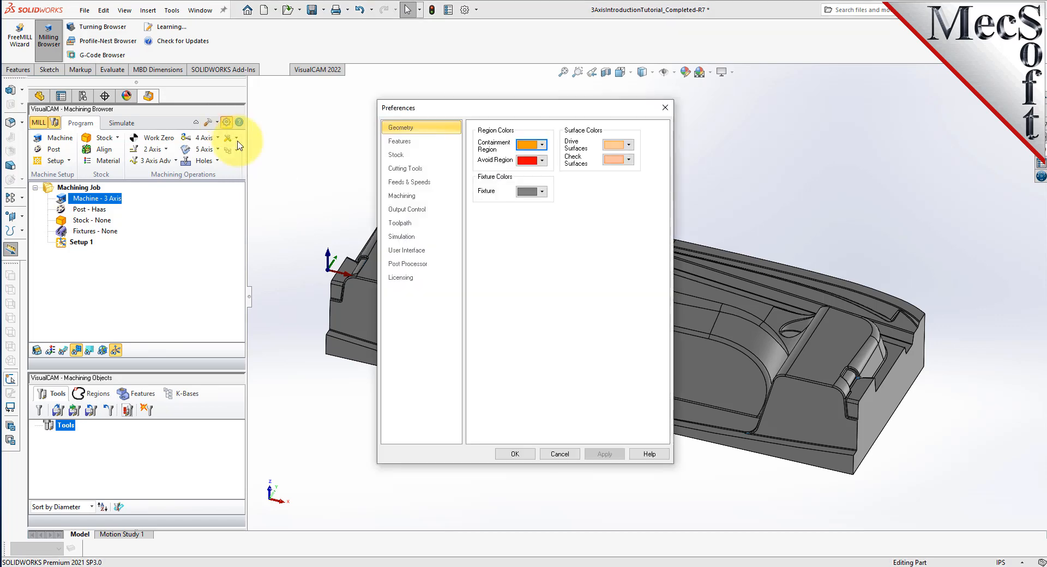
pyautogui.click(405, 265)
pyautogui.click(579, 276)
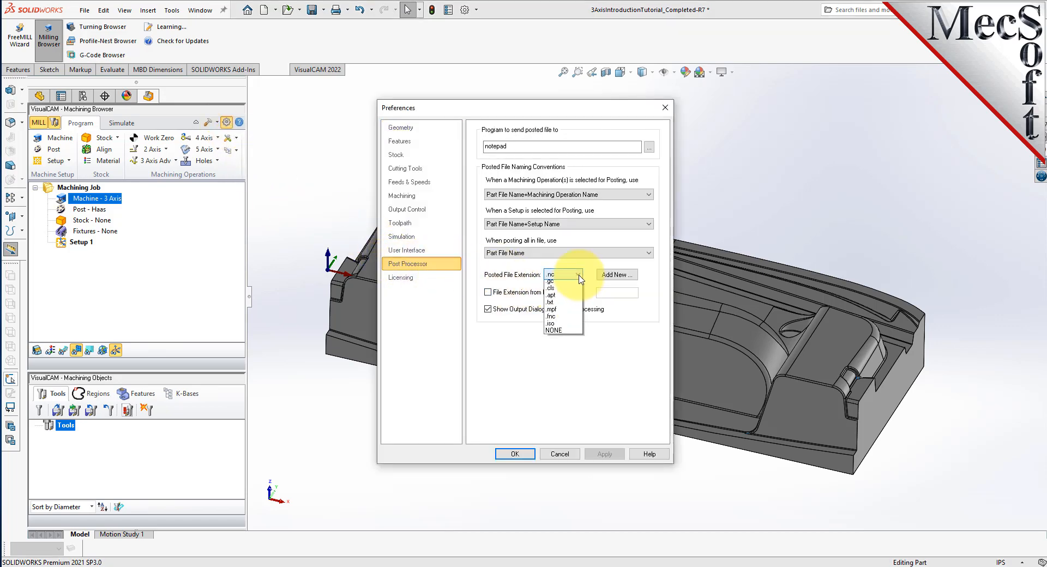
pyautogui.click(553, 284)
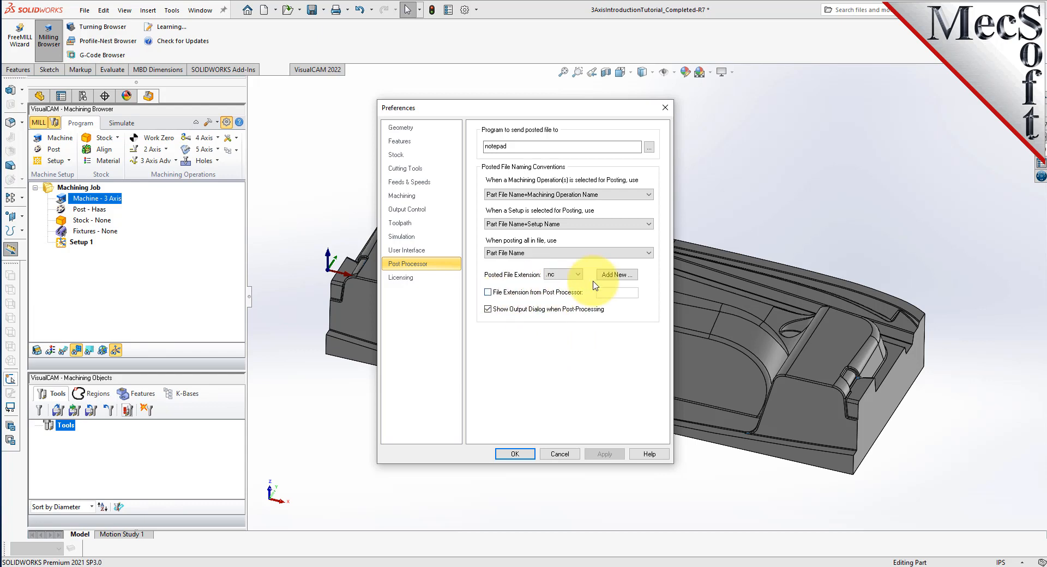
pyautogui.click(515, 454)
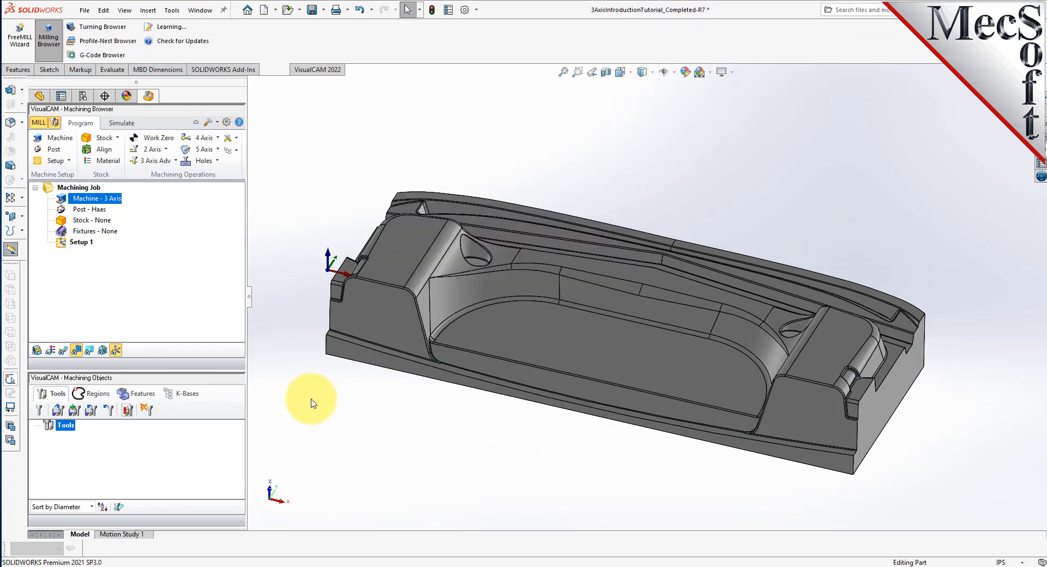
pyautogui.click(88, 210)
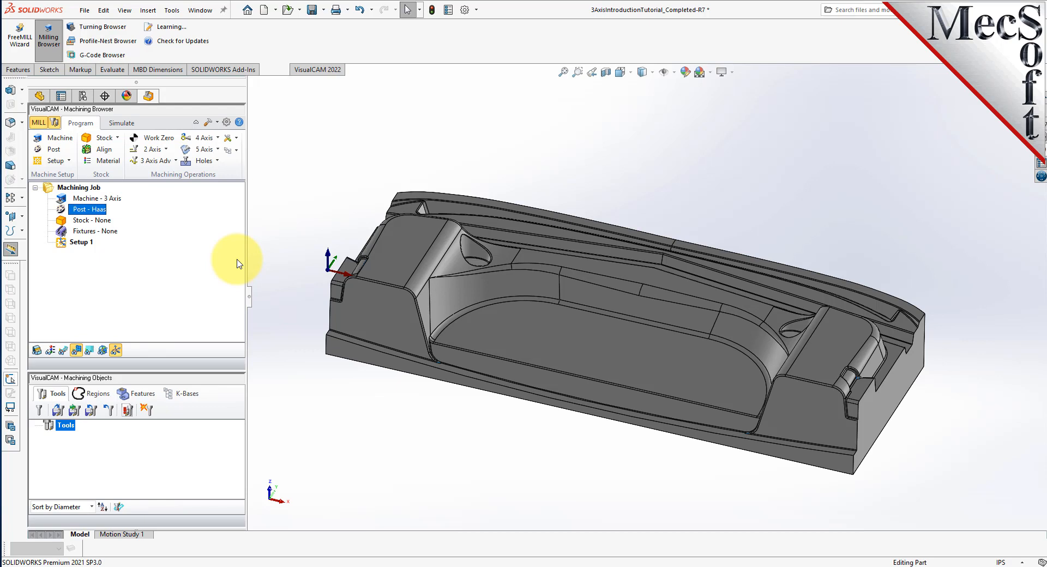
pyautogui.click(70, 243)
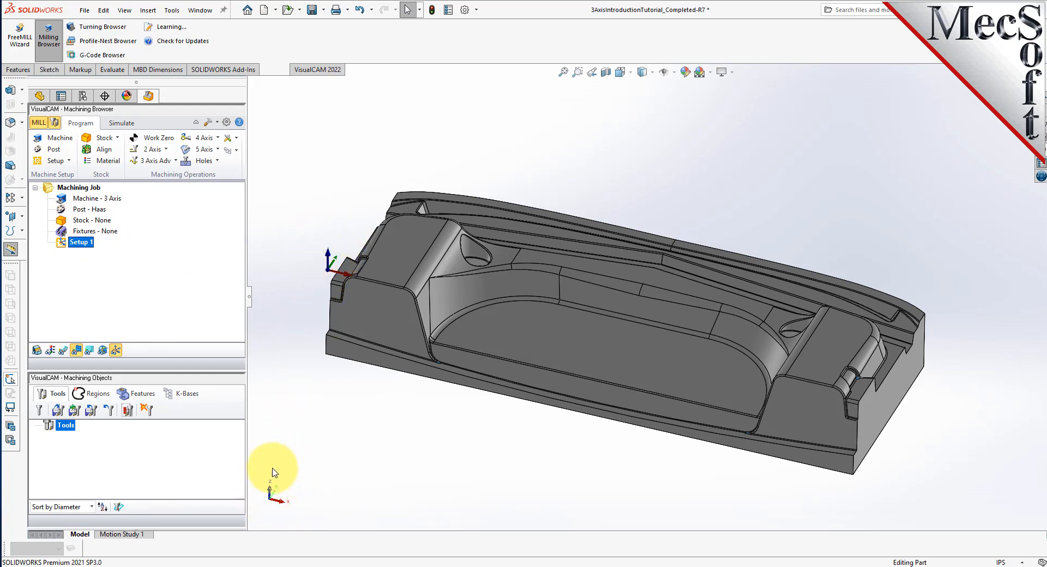
pyautogui.click(117, 353)
pyautogui.click(117, 353)
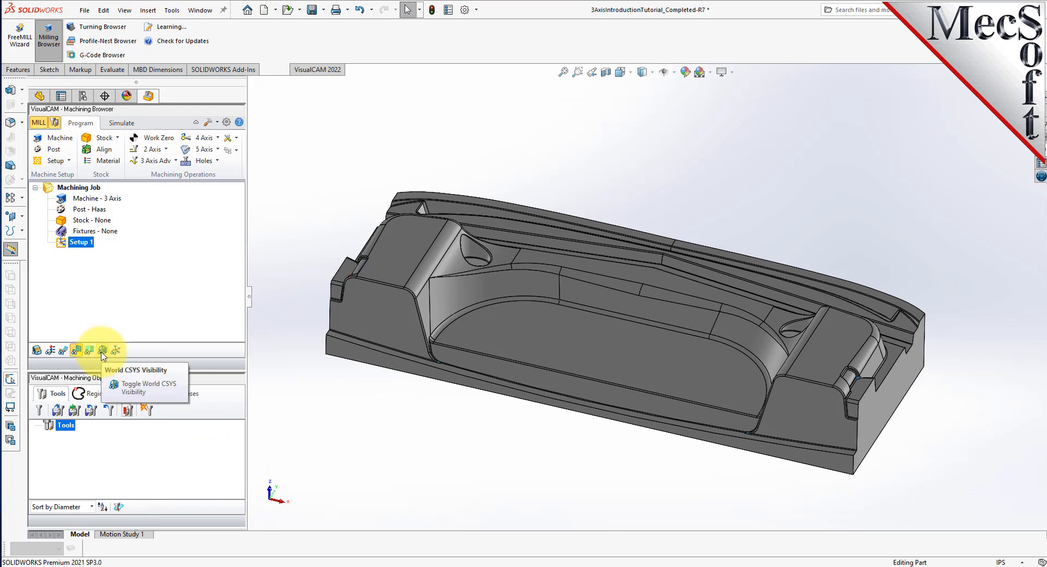
pyautogui.click(103, 353)
pyautogui.click(103, 353)
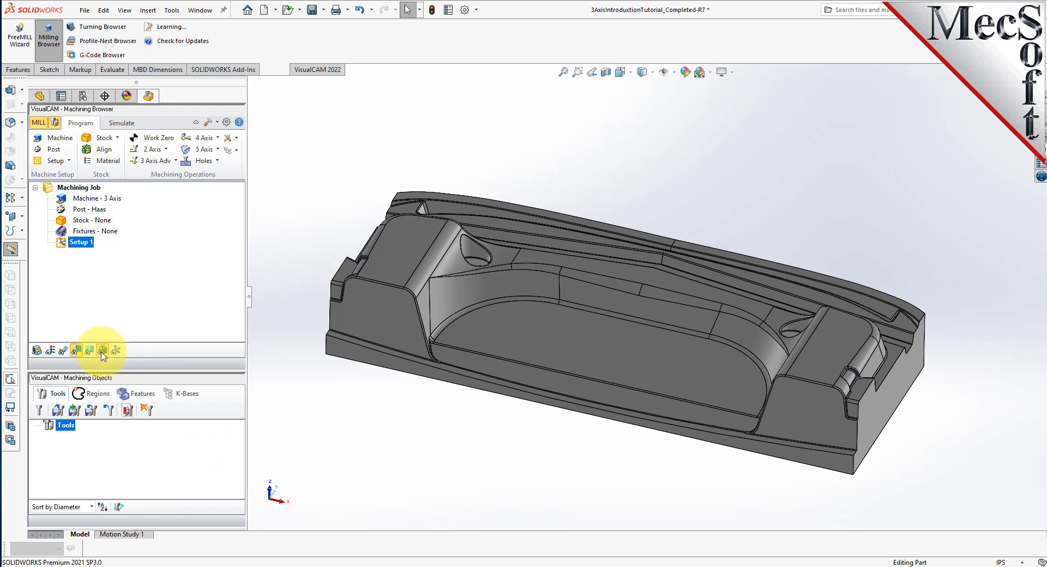
pyautogui.click(116, 352)
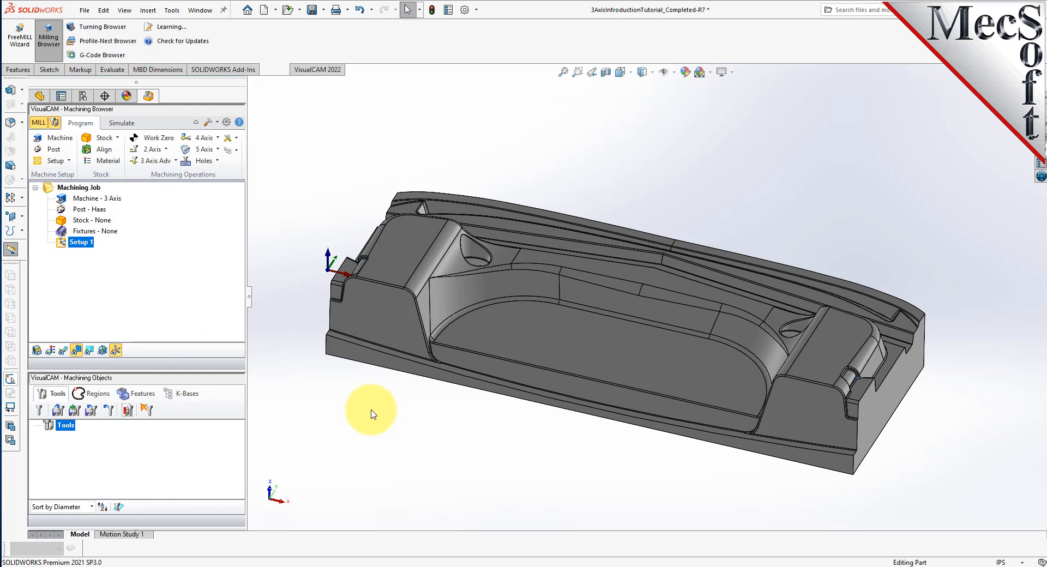
# Create a box stock fitted to the part, 20.535 by 8.91032, with height 3.75.
pyautogui.click(118, 139)
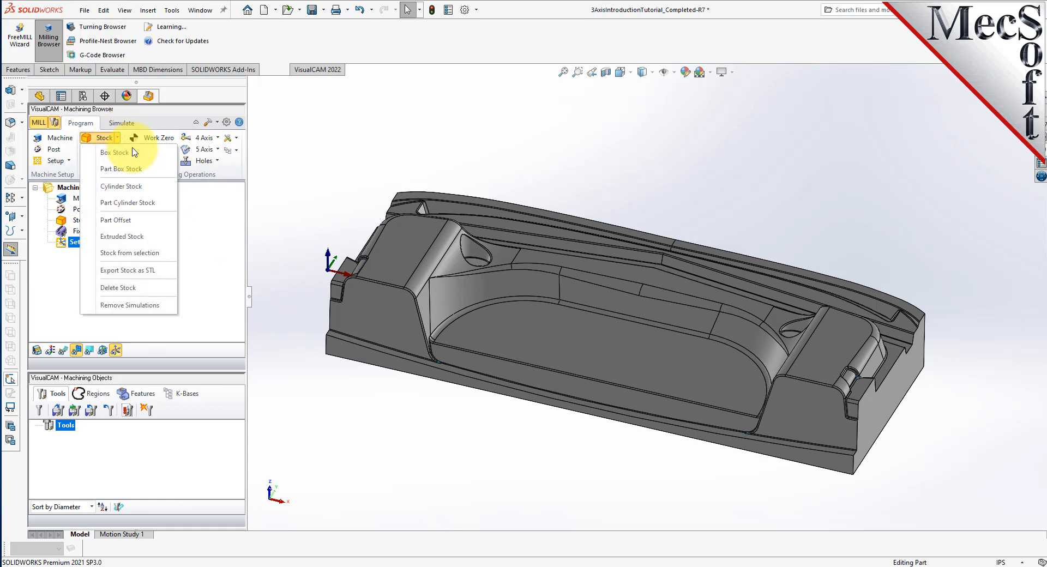
pyautogui.click(154, 155)
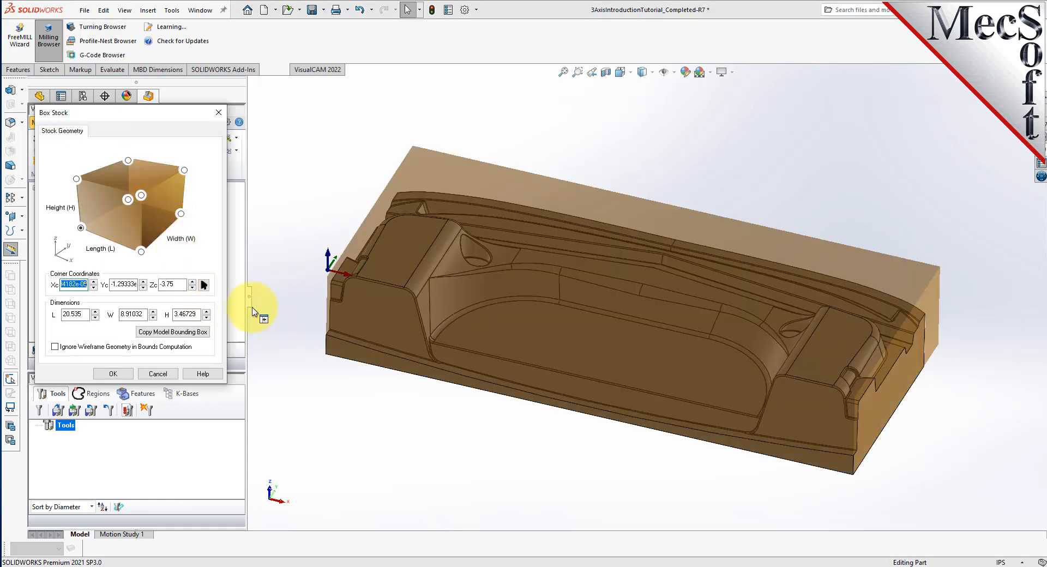
pyautogui.moveTo(130, 118); pyautogui.dragTo(192, 141)
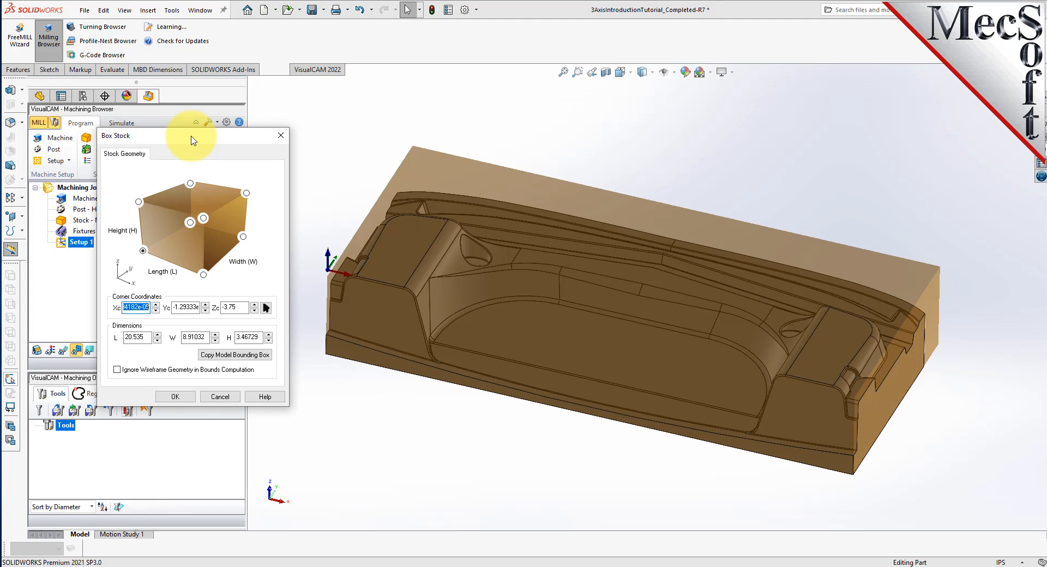
pyautogui.click(227, 357)
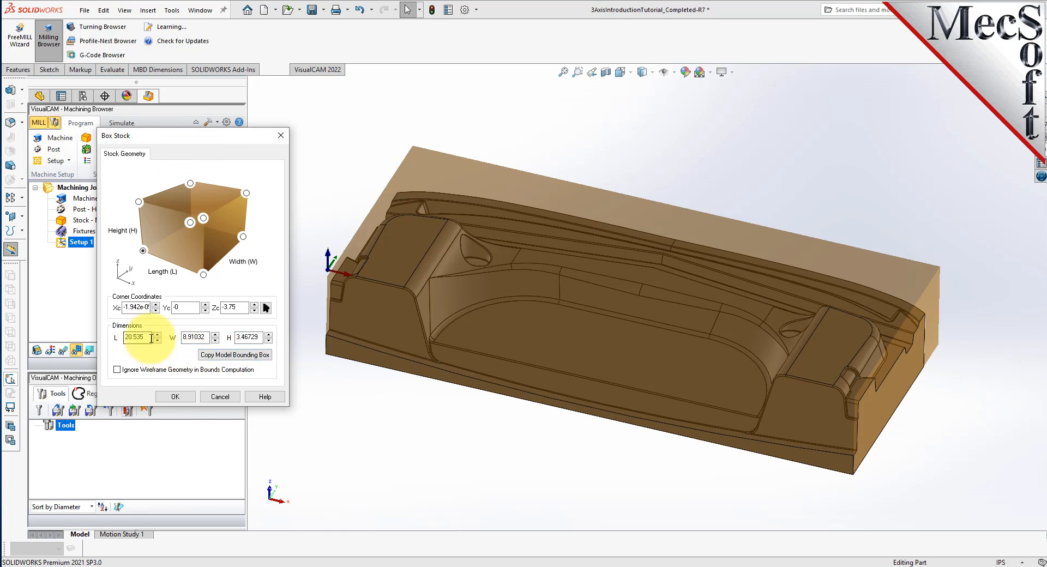
pyautogui.doubleClick(134, 337)
pyautogui.doubleClick(182, 337)
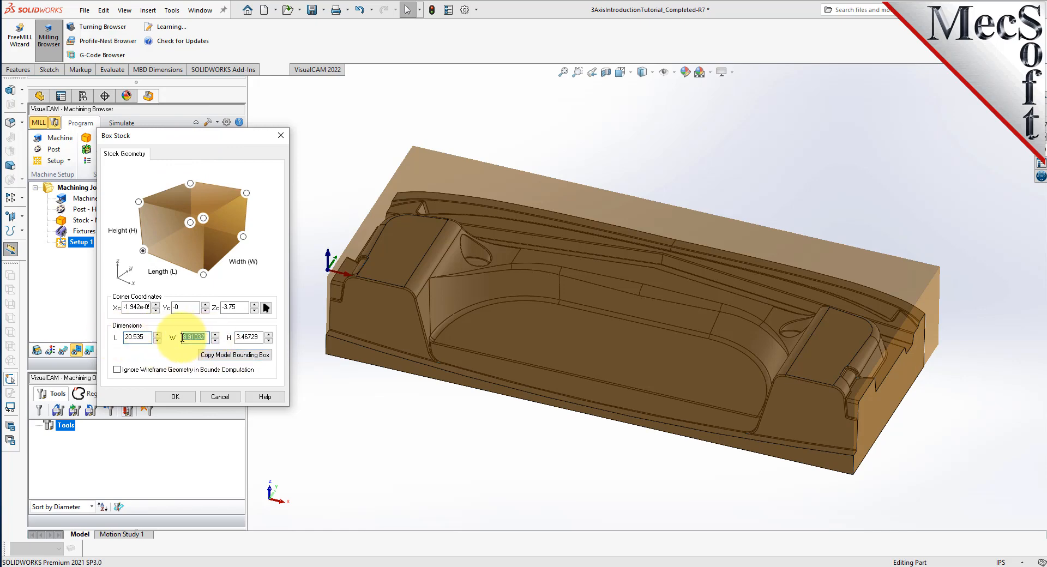
pyautogui.doubleClick(256, 337)
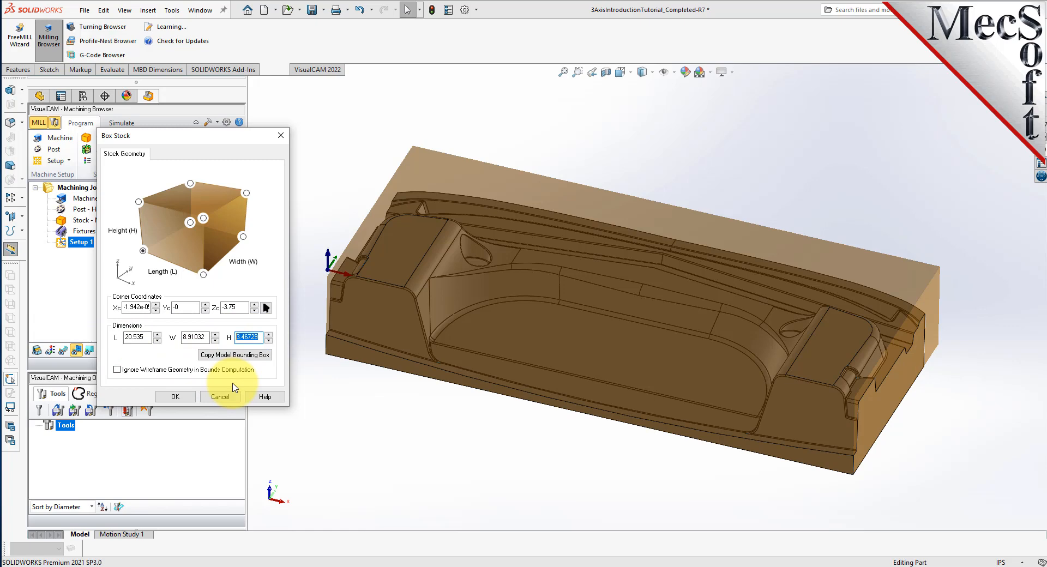
pyautogui.write('3.75')
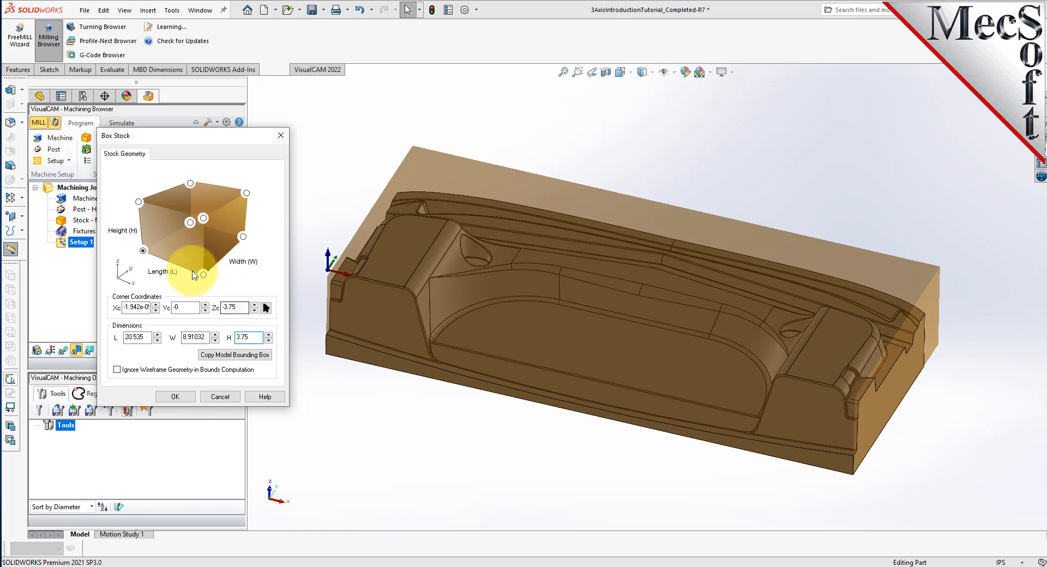
pyautogui.click(143, 252)
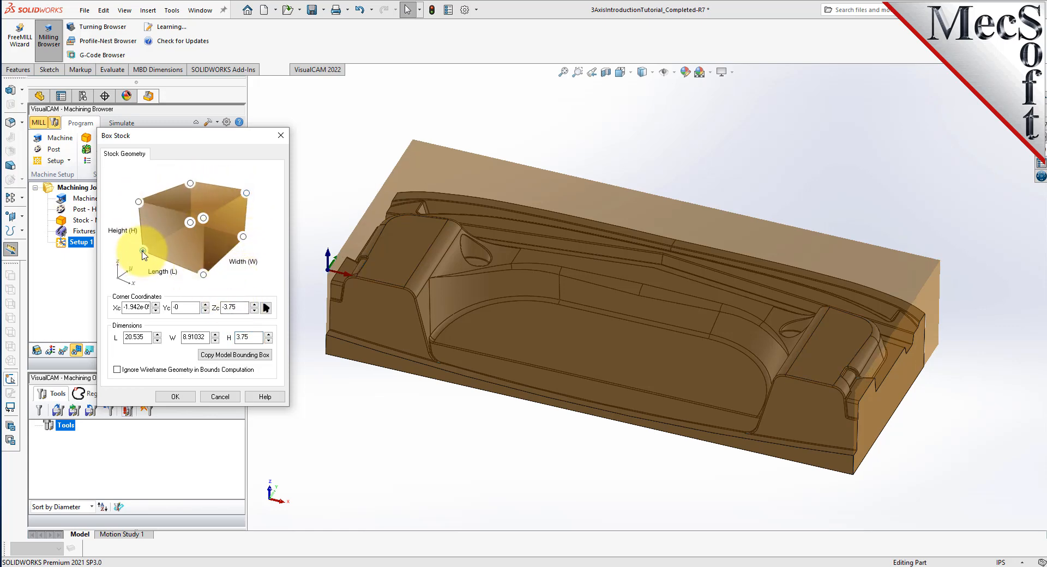
pyautogui.click(175, 397)
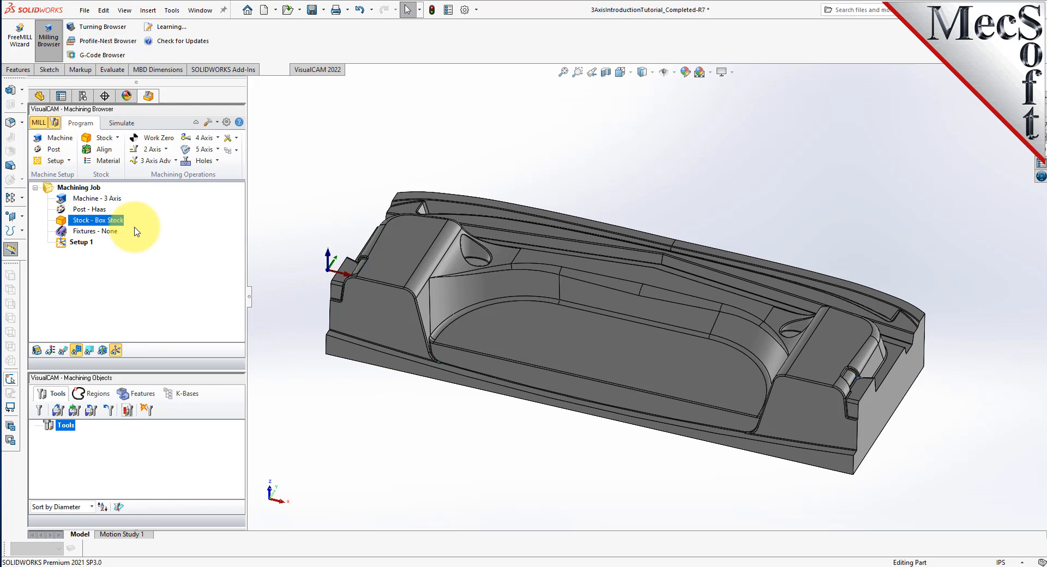
# Turn on the stock display and orbit to see the box enclosing the part.
pyautogui.click(37, 351)
pyautogui.click(40, 352)
pyautogui.click(40, 352)
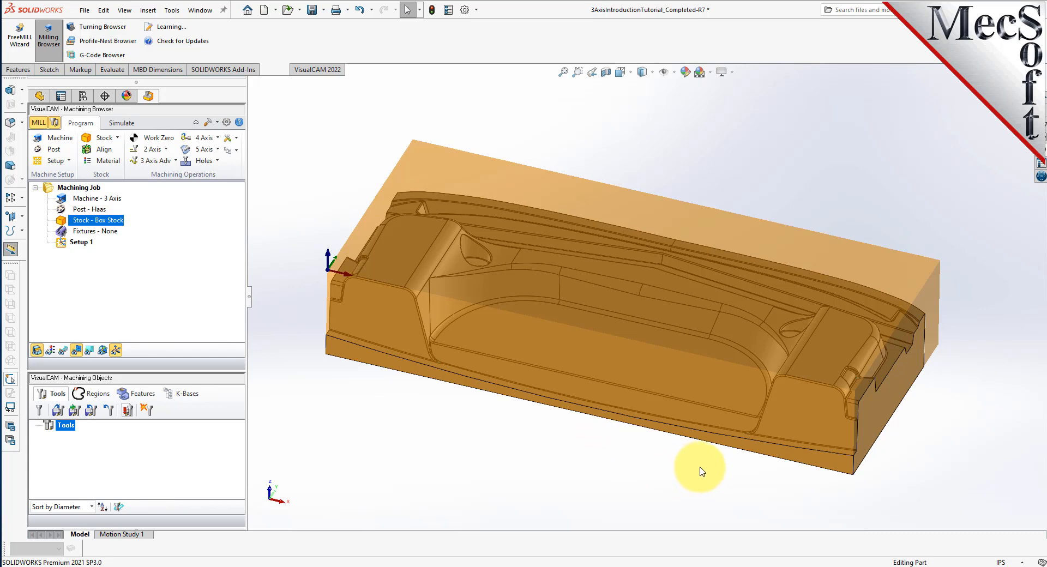
pyautogui.moveTo(738, 475); pyautogui.dragTo(578, 316, button='middle')
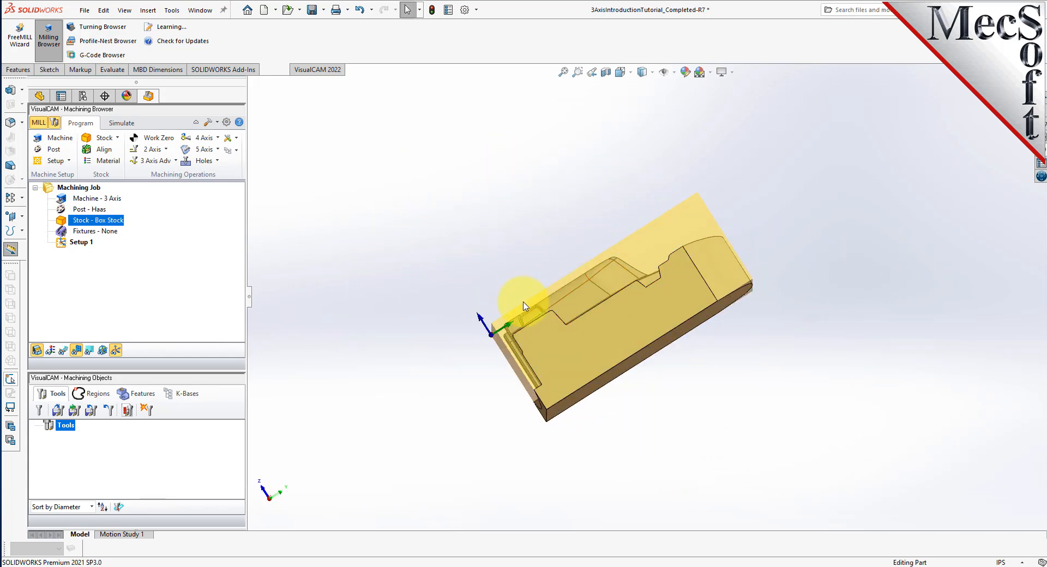
pyautogui.moveTo(545, 234); pyautogui.dragTo(524, 266, button='middle')
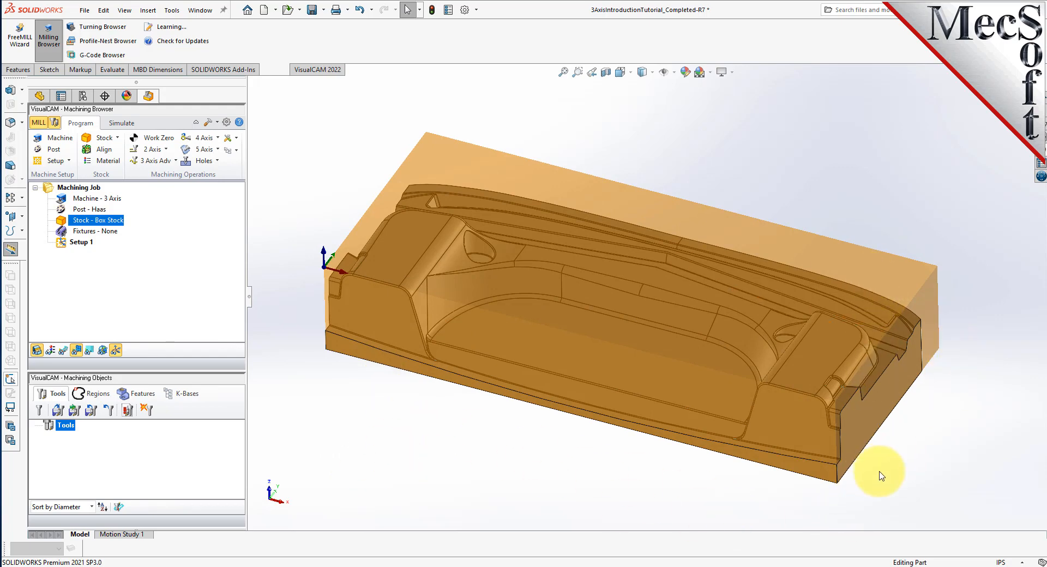
# Align the stock with Z Alignment set to Bottom and XY centred.
pyautogui.click(104, 150)
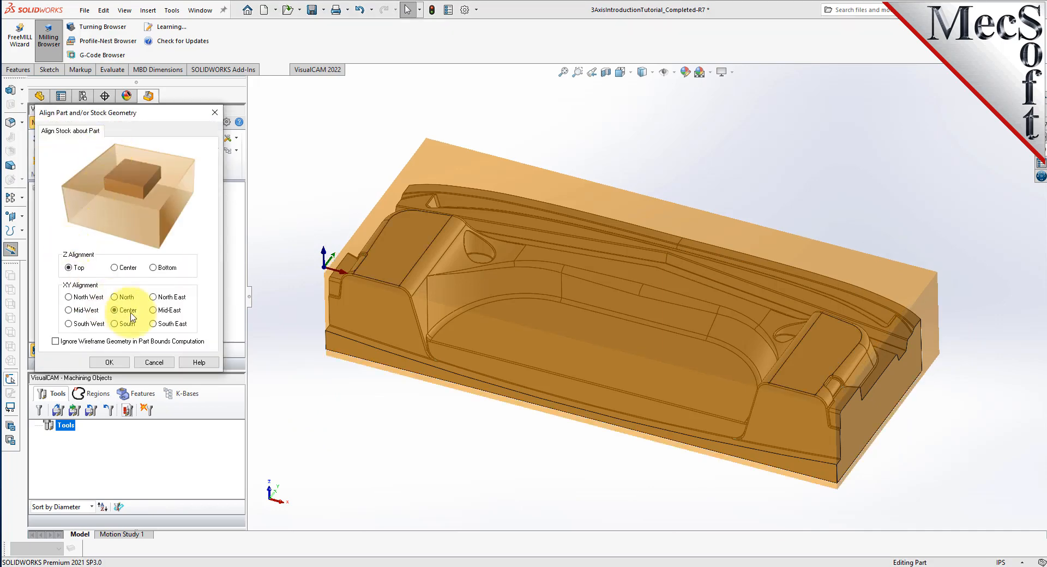
pyautogui.moveTo(573, 455); pyautogui.dragTo(612, 423, button='middle')
pyautogui.scroll(-1, 648, 365)
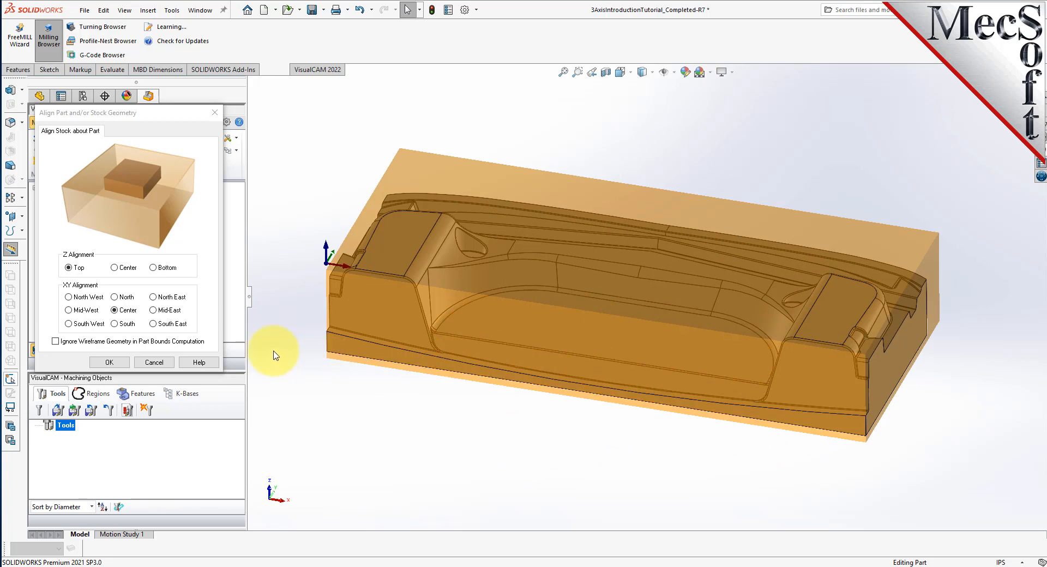
pyautogui.click(154, 267)
pyautogui.click(154, 268)
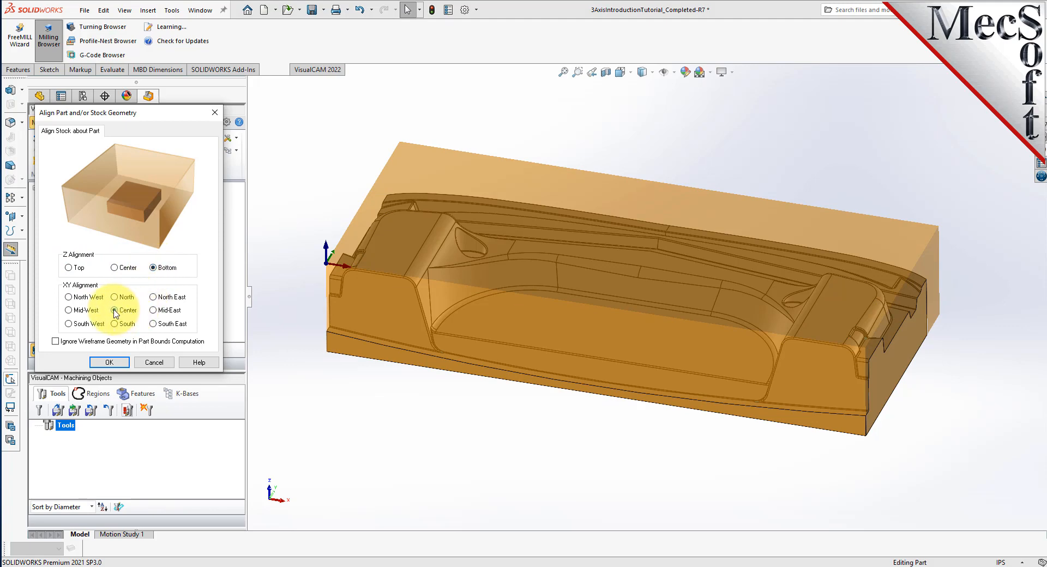
pyautogui.click(118, 364)
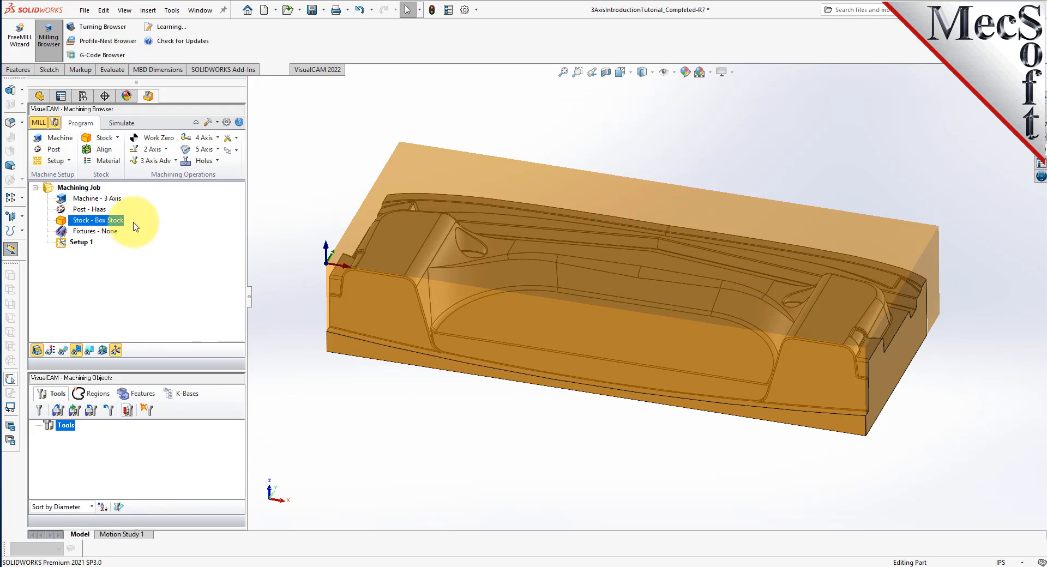
# Choose ALUMINUM - 6061 as the stock material.
pyautogui.click(115, 162)
pyautogui.moveTo(136, 117); pyautogui.dragTo(202, 133)
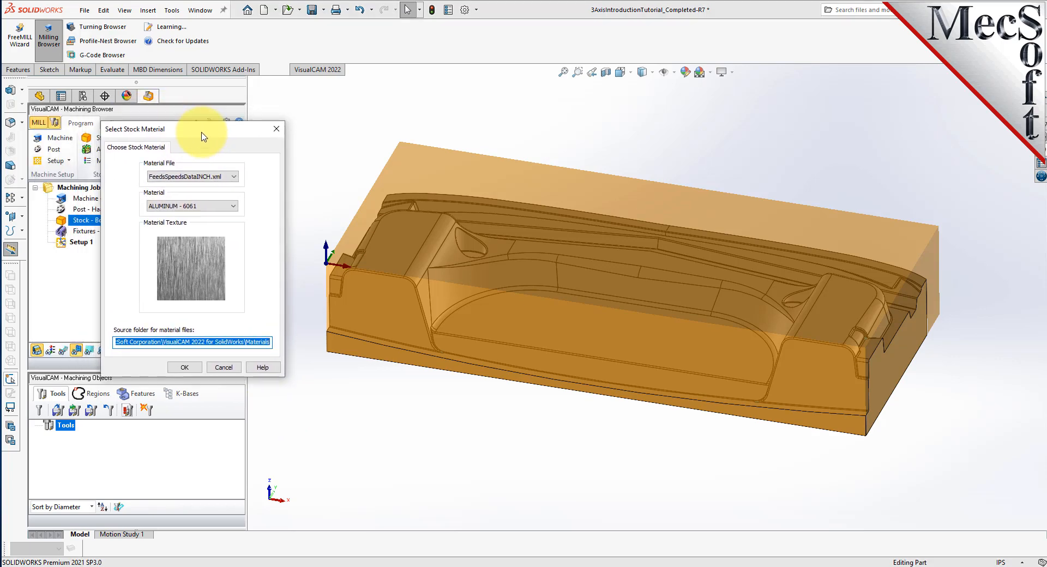
pyautogui.click(231, 207)
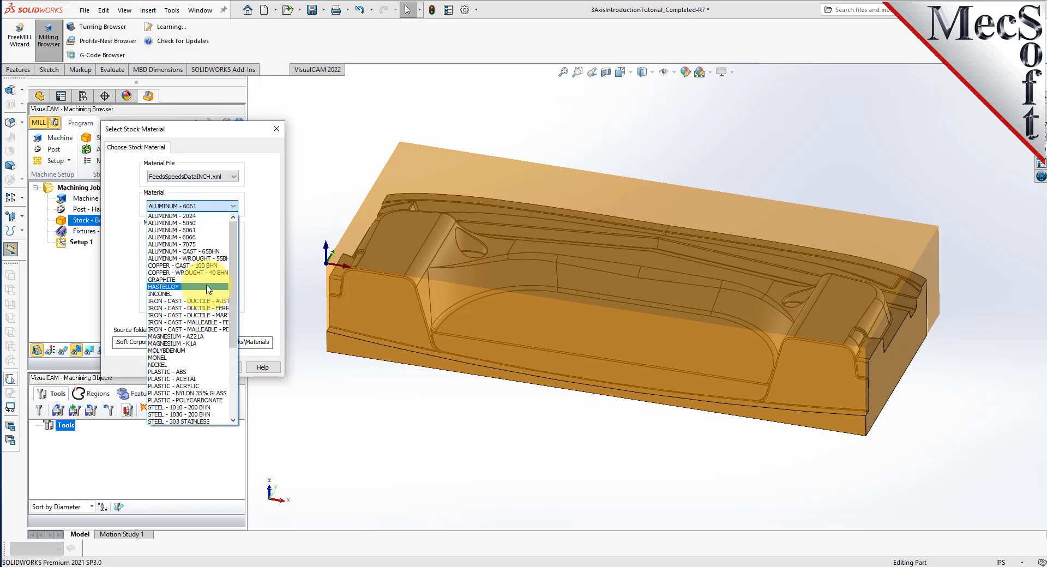
pyautogui.click(192, 230)
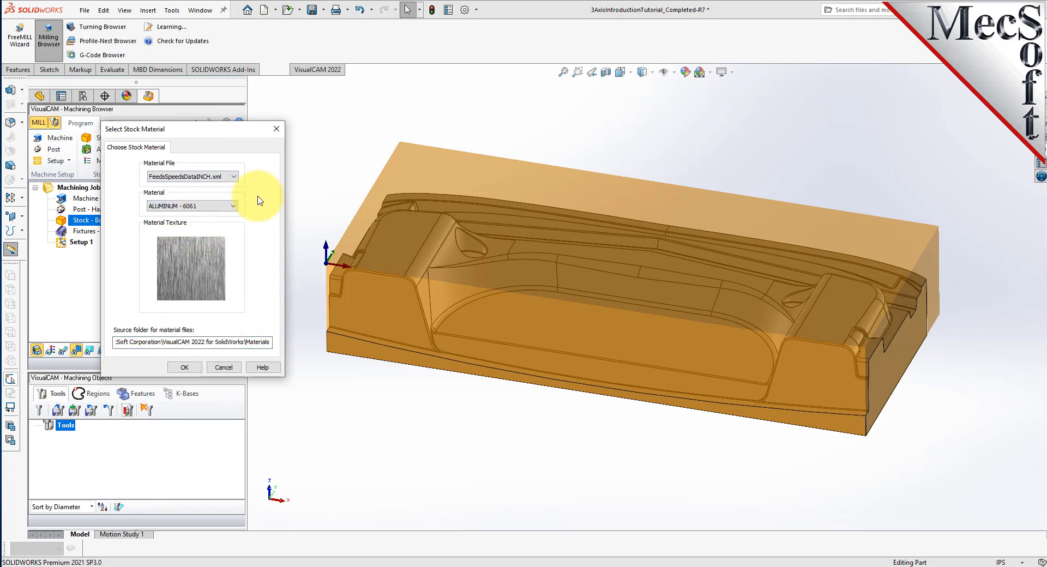
pyautogui.click(184, 368)
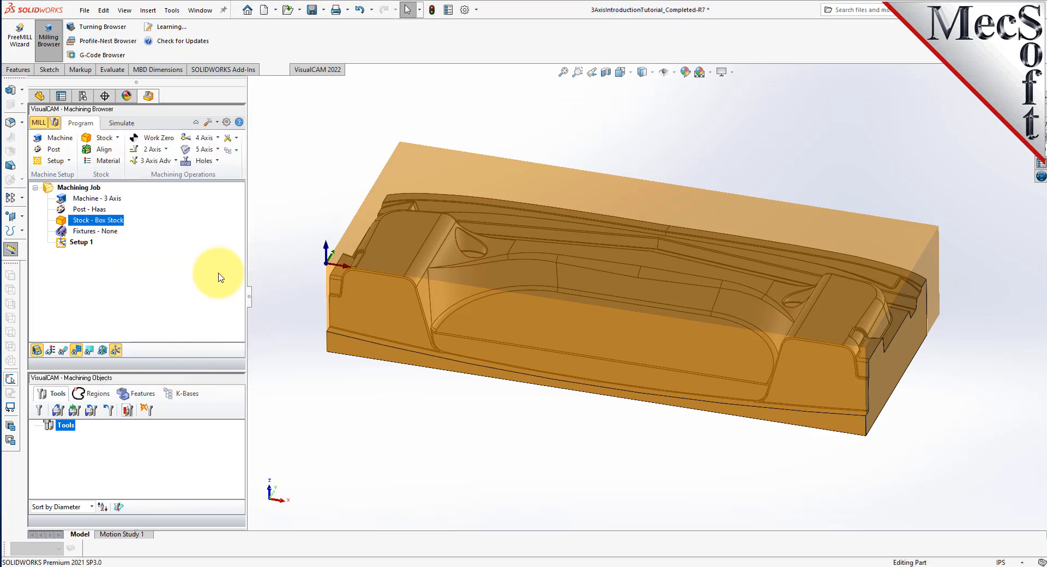
# Toggle the stock between metal texture and translucent shading, ending in translucent mode.
pyautogui.click(50, 350)
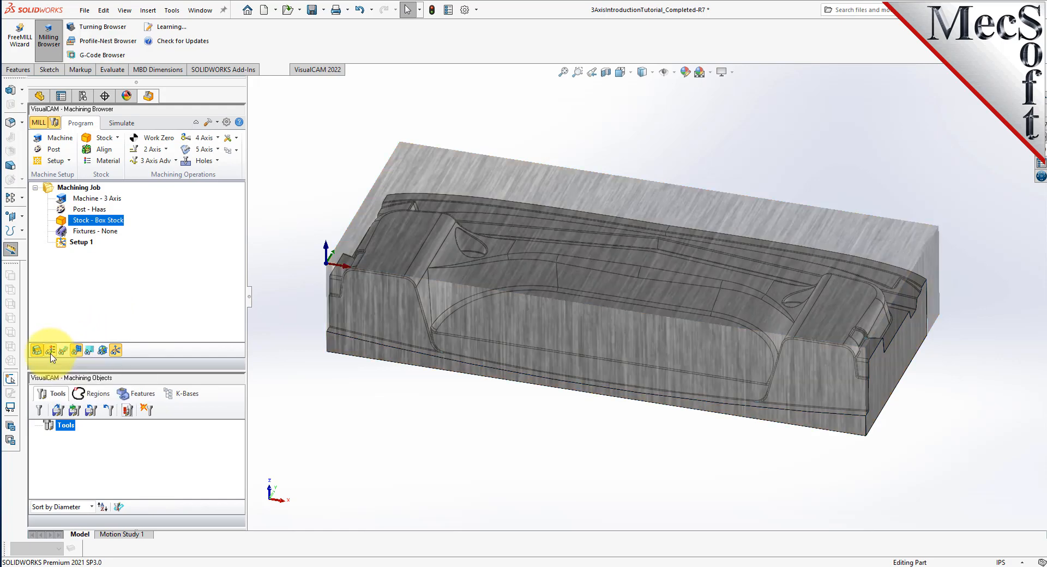
pyautogui.click(51, 351)
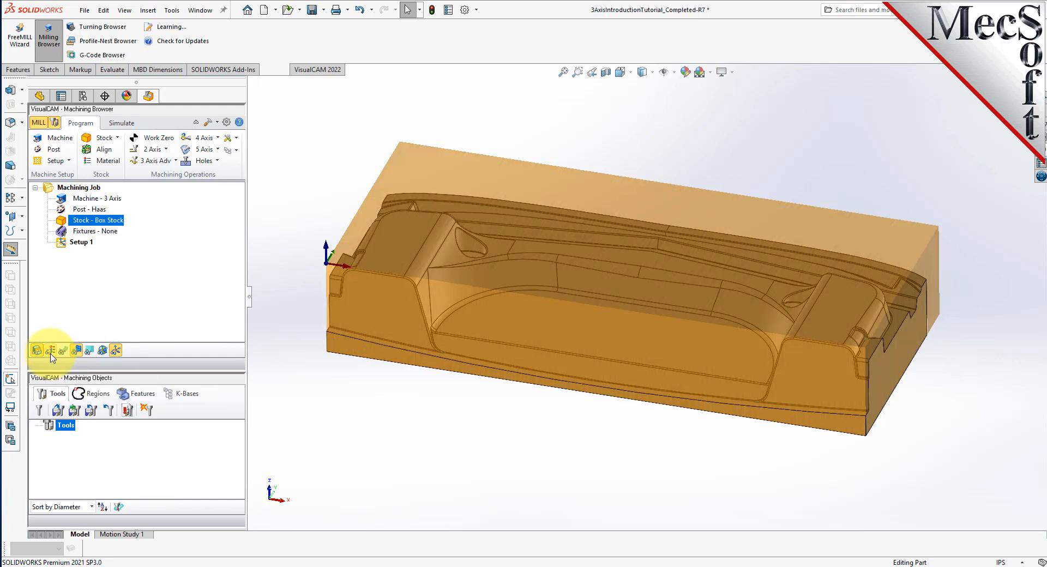
pyautogui.click(50, 352)
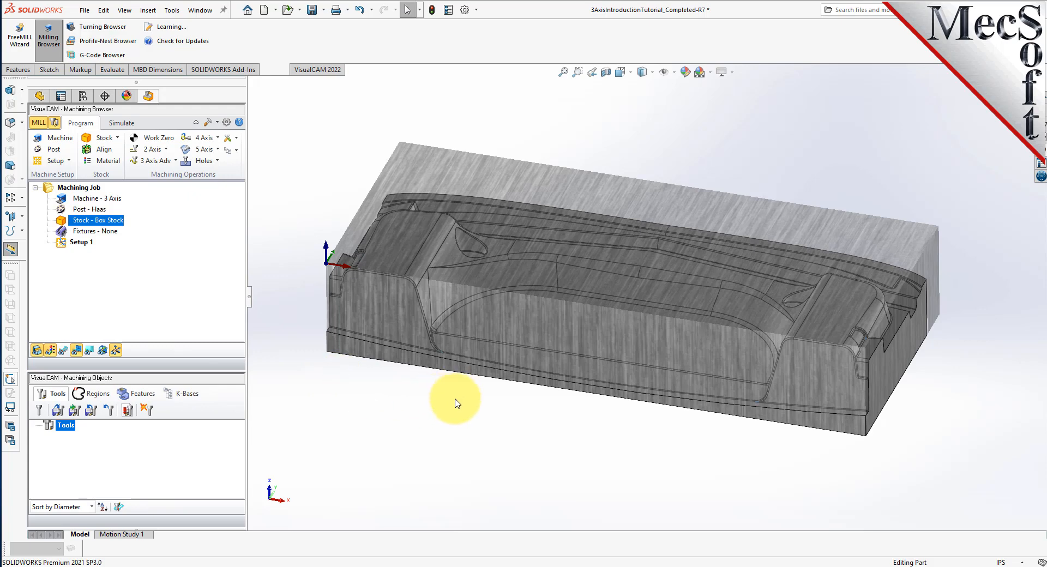
pyautogui.click(51, 352)
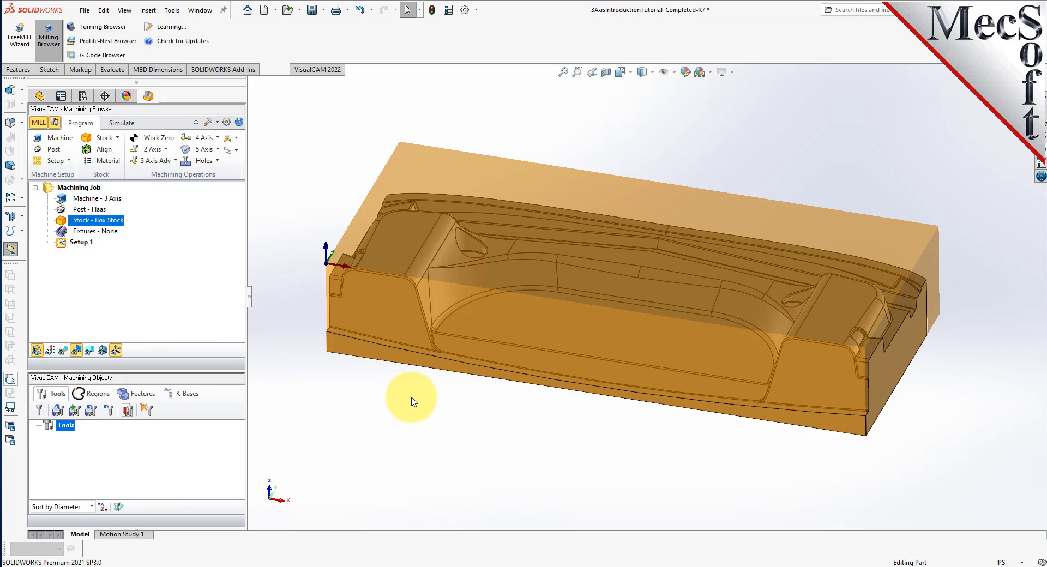
# Generate a work zero at the stock box's highest-Z south-west corner.
pyautogui.click(158, 138)
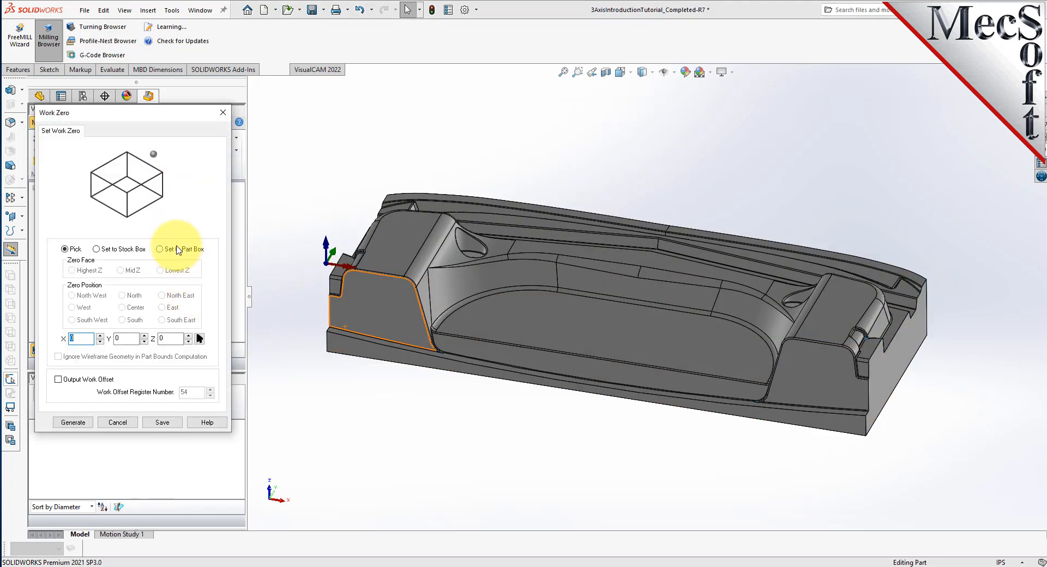
pyautogui.click(97, 249)
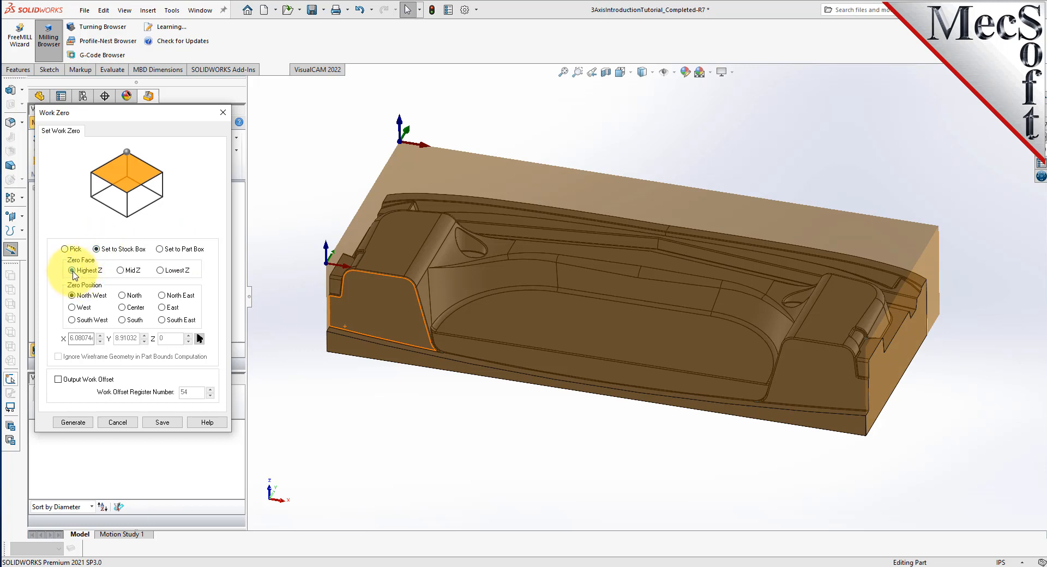
pyautogui.click(72, 320)
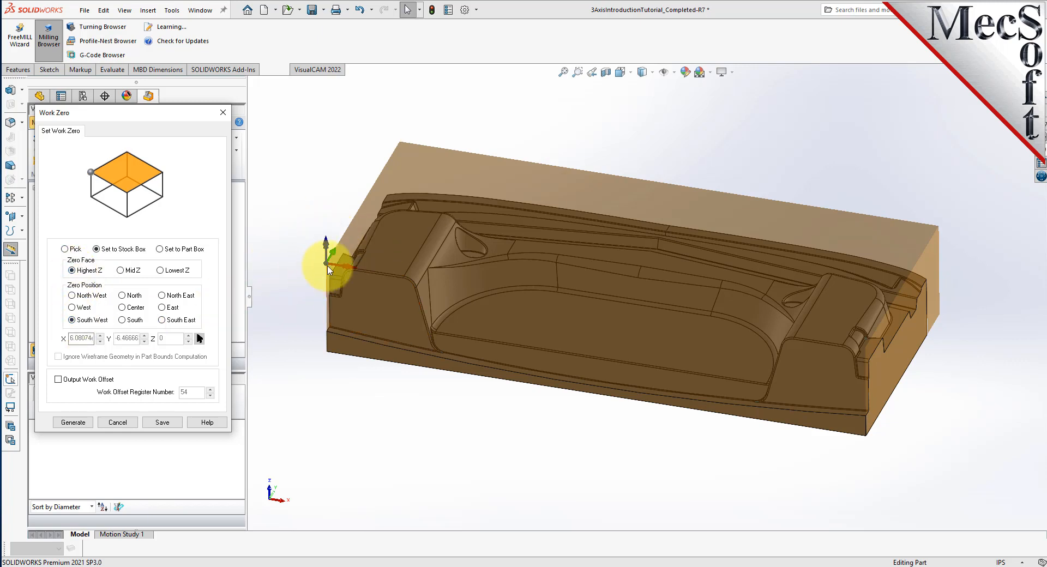
pyautogui.scroll(-5, 330, 267)
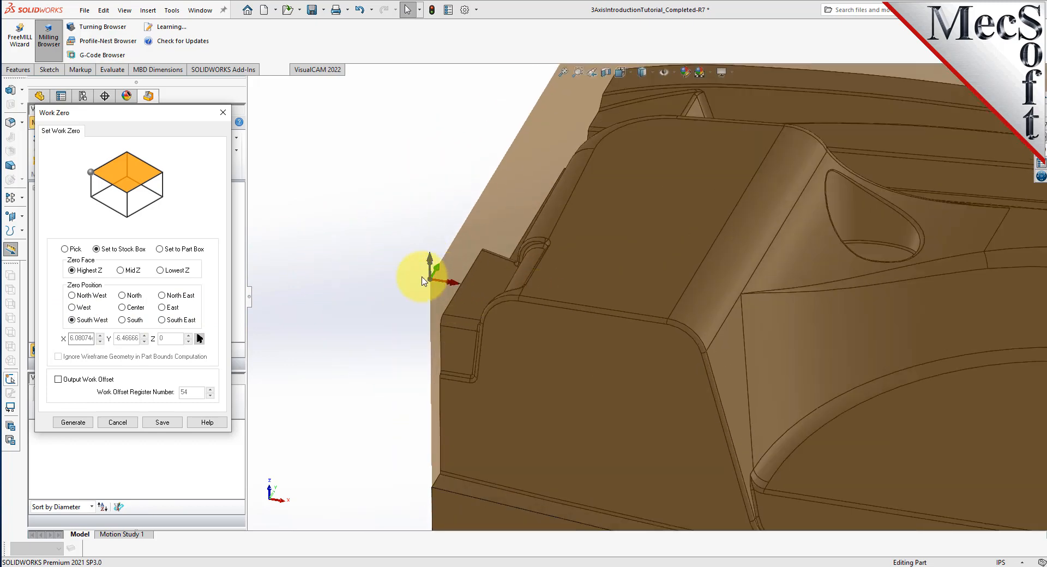
pyautogui.scroll(8, 327, 263)
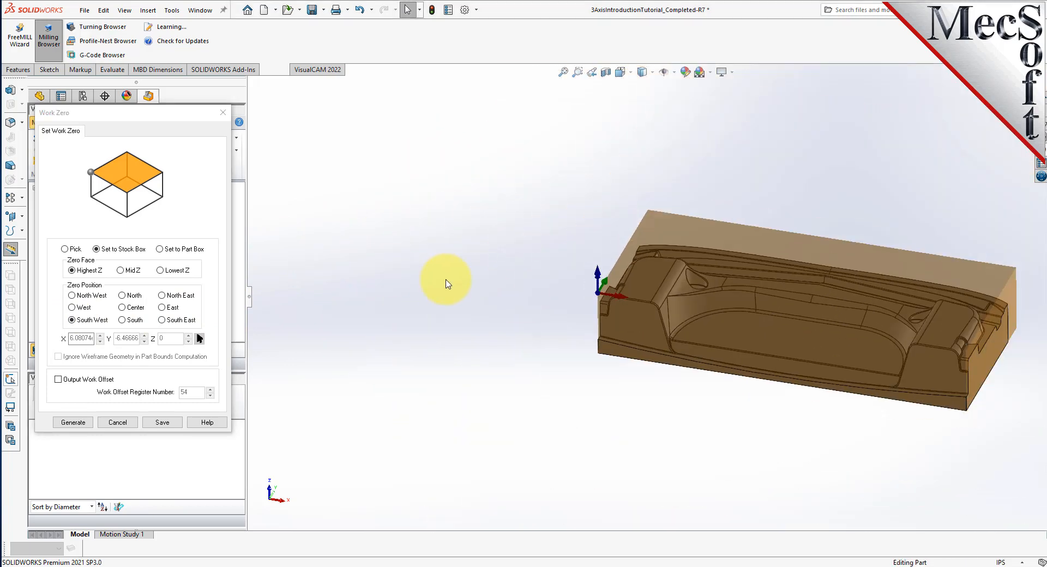
pyautogui.scroll(-4, 856, 315)
pyautogui.scroll(-3, 551, 264)
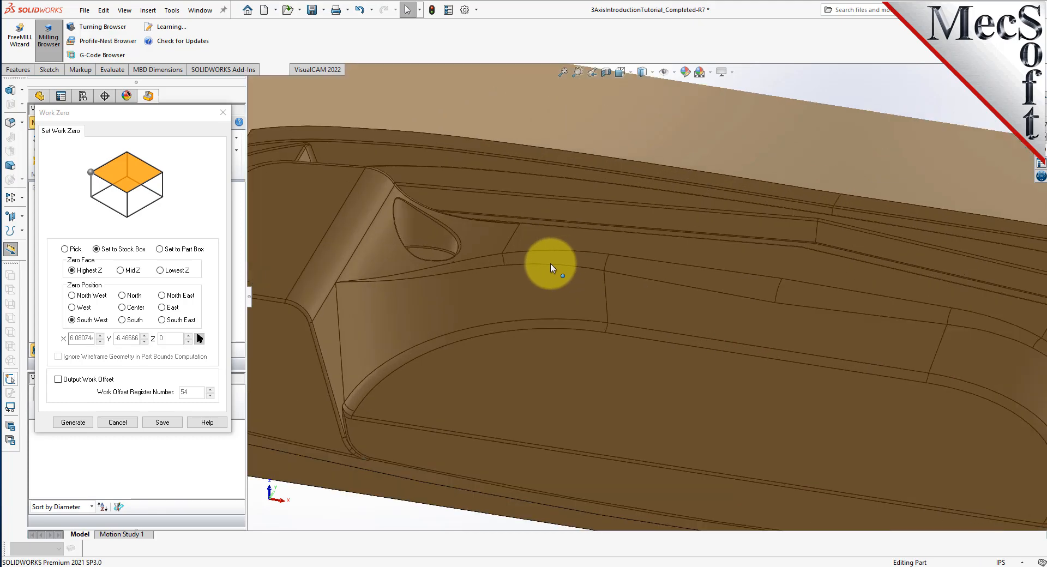
pyautogui.scroll(5, 550, 264)
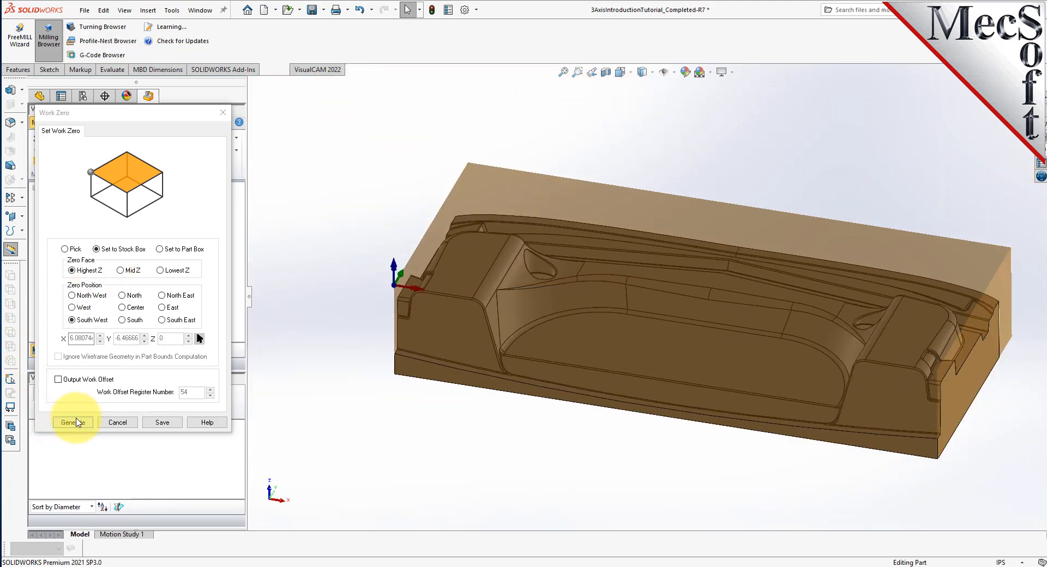
pyautogui.click(76, 422)
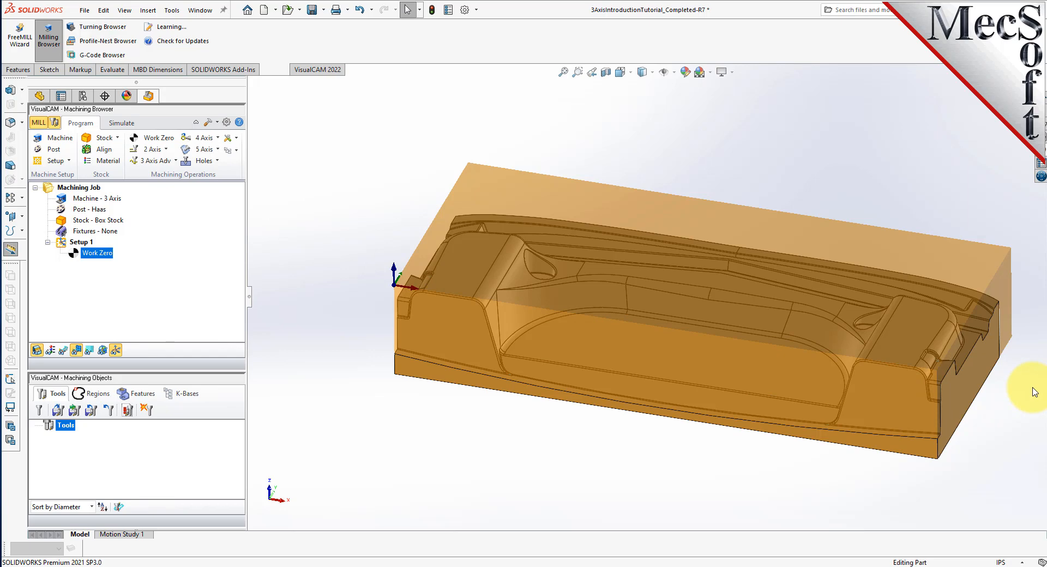
# Load tools from 3AxisIntroductionTutorial.vkb and review the BALLMILL and FLATMILL entries.
pyautogui.scroll(-2, 1034, 392)
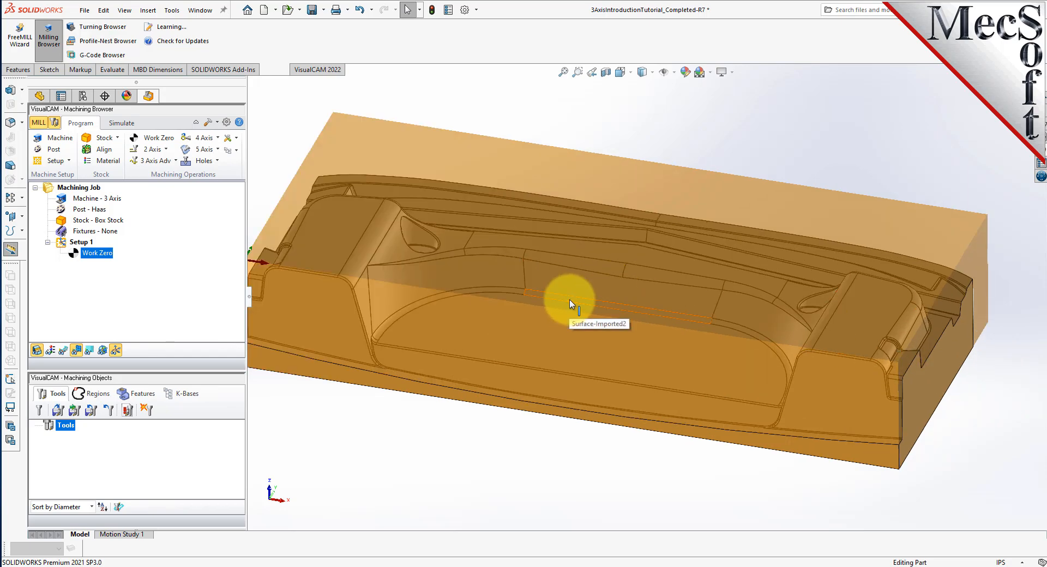
pyautogui.scroll(2, 571, 304)
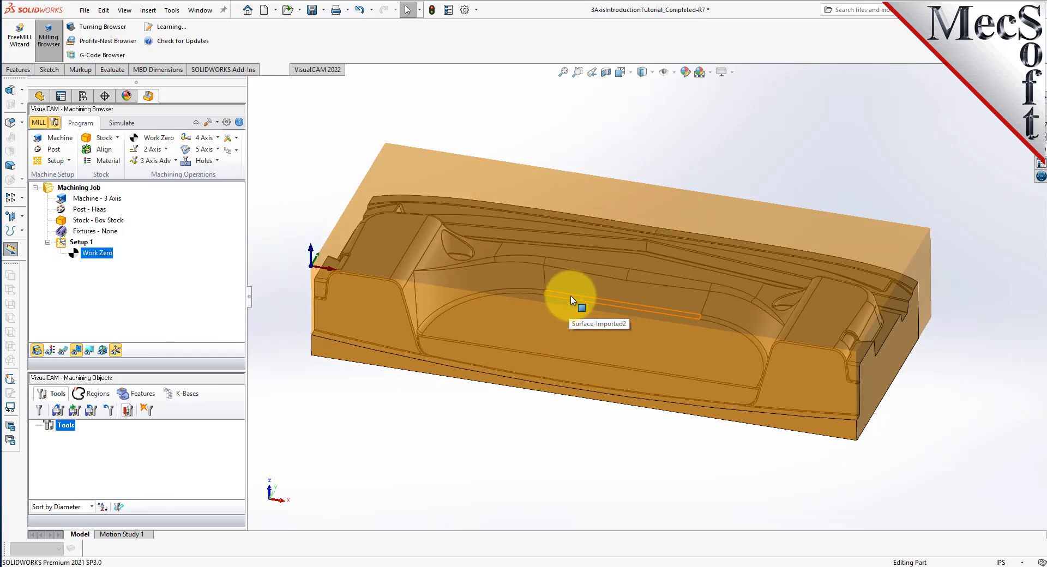
pyautogui.click(58, 411)
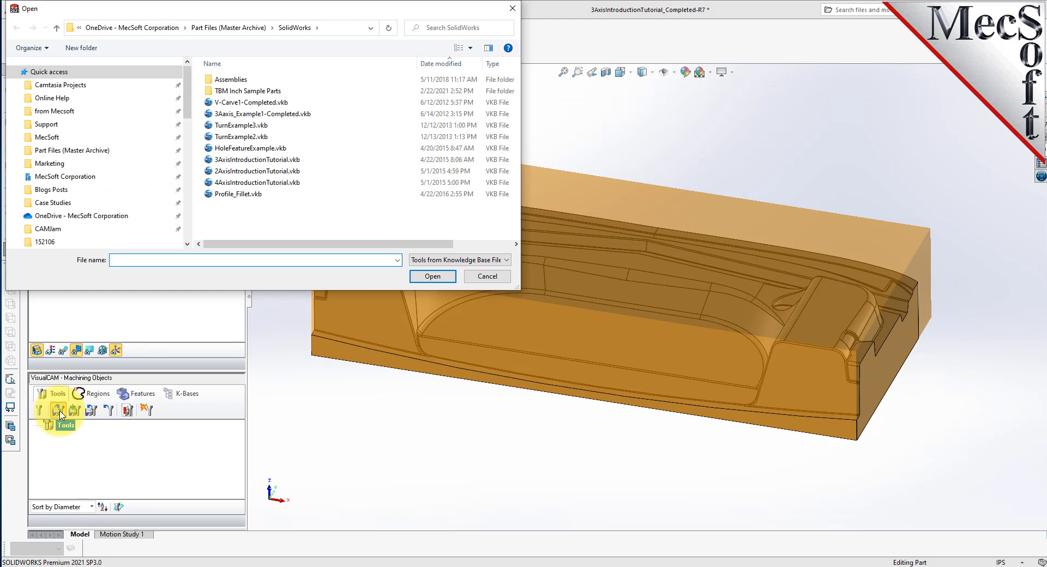
pyautogui.click(240, 160)
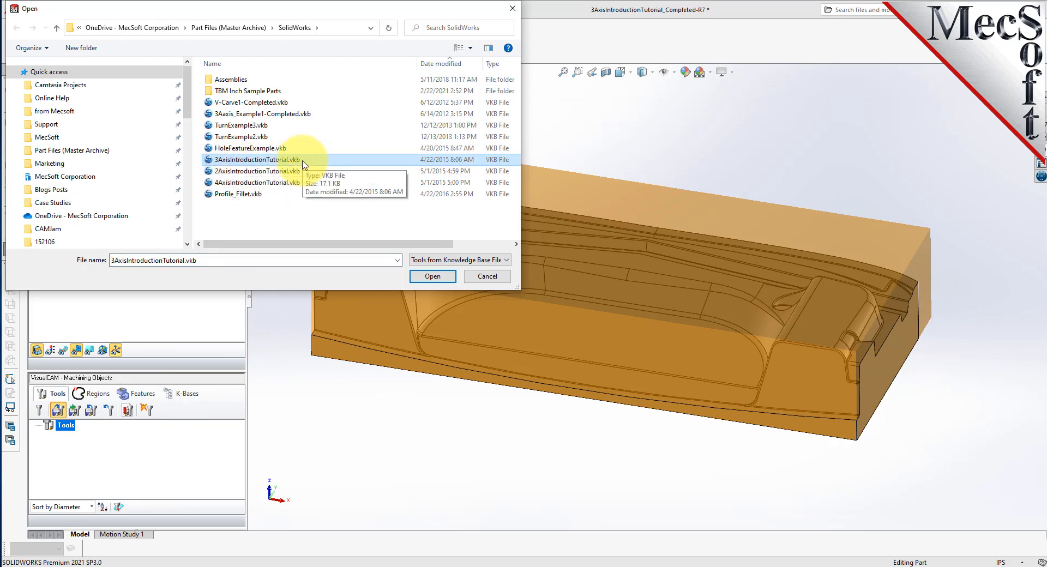
pyautogui.click(433, 277)
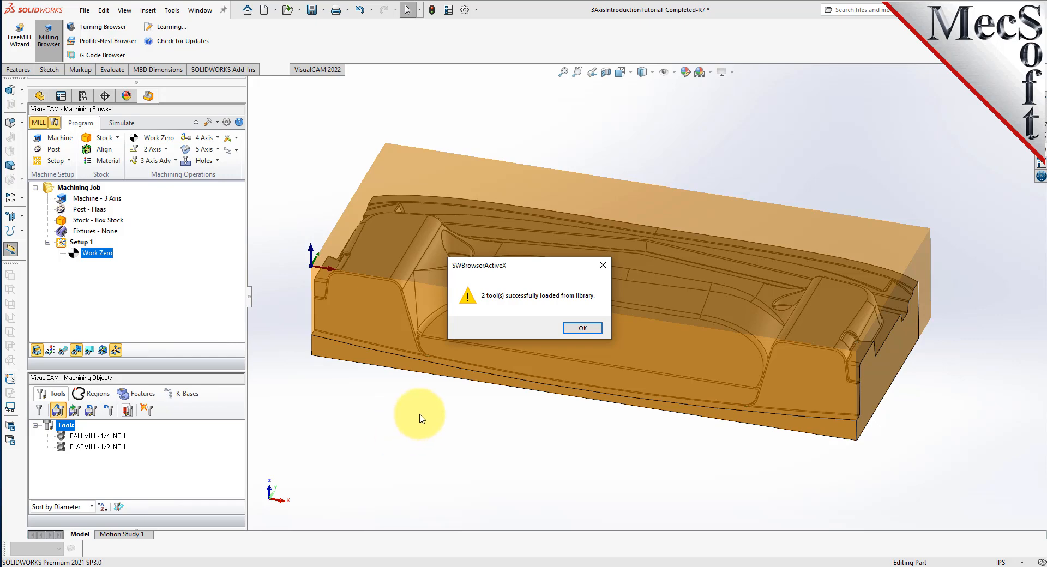
pyautogui.click(583, 331)
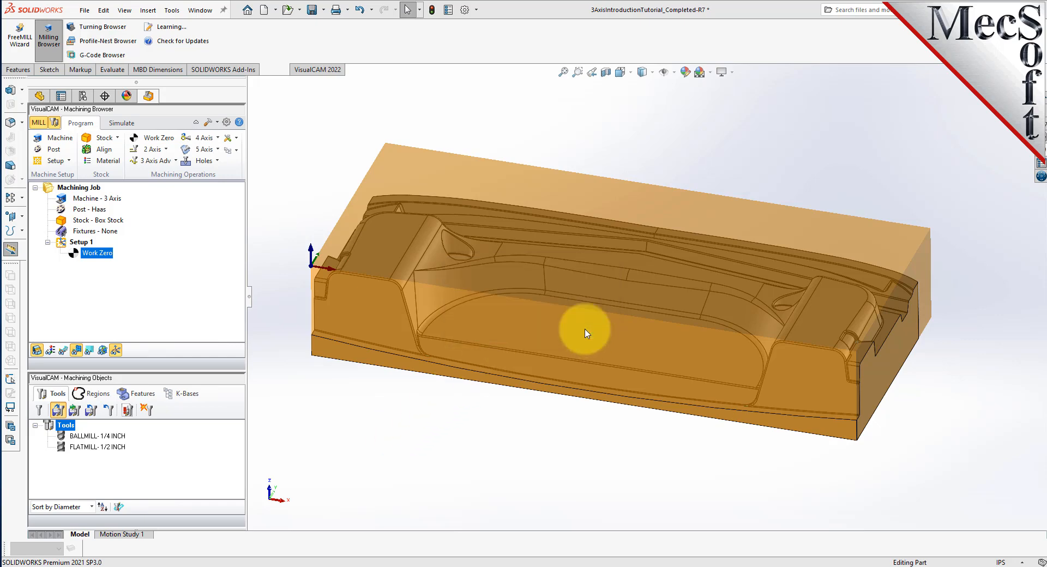
pyautogui.click(98, 436)
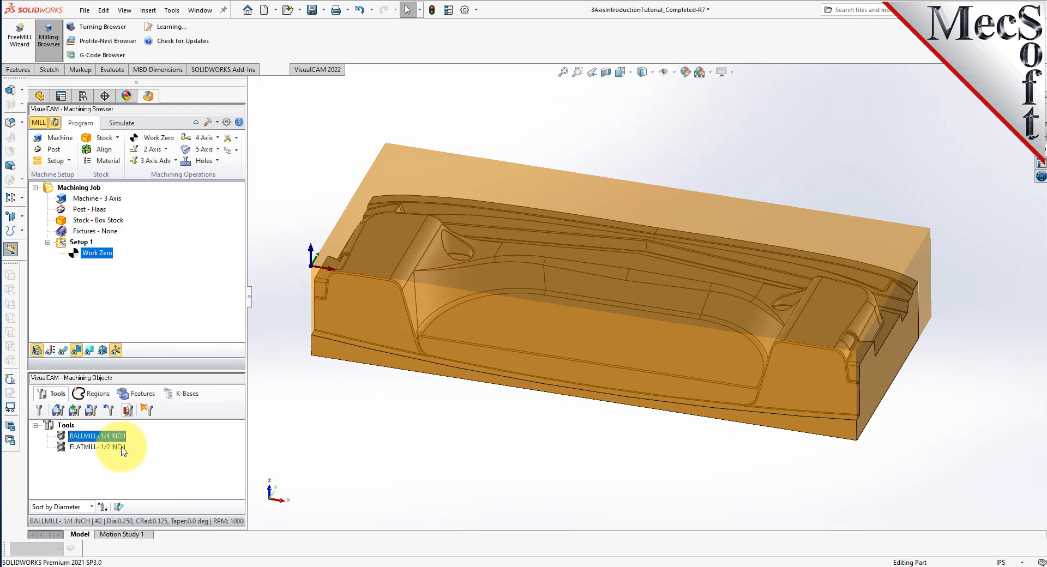
pyautogui.click(64, 448)
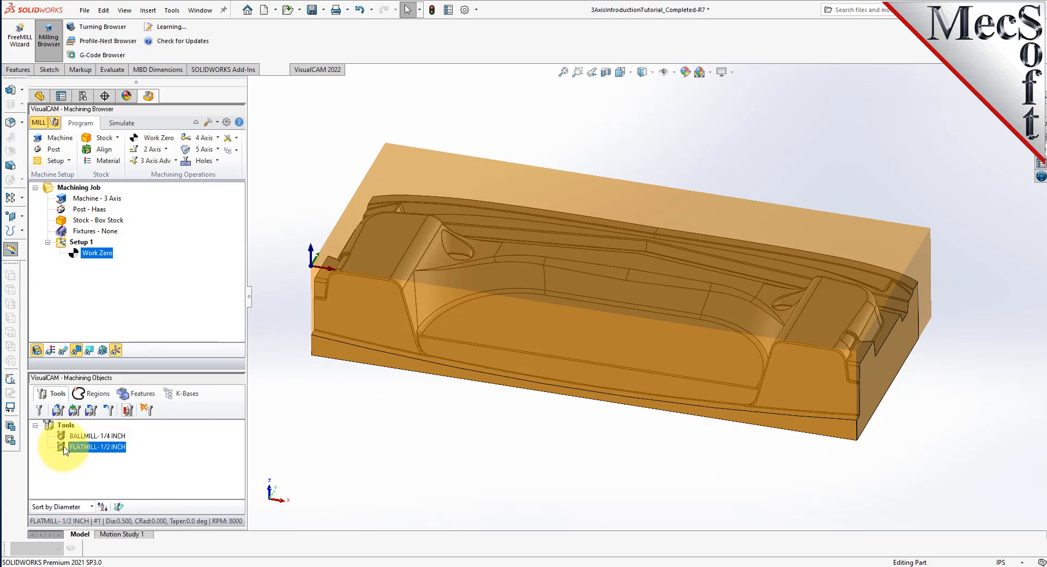
# Set FLATMILL- 1/2 INCH flute and shoulder lengths to 3.5 and save the tool.
pyautogui.doubleClick(65, 448)
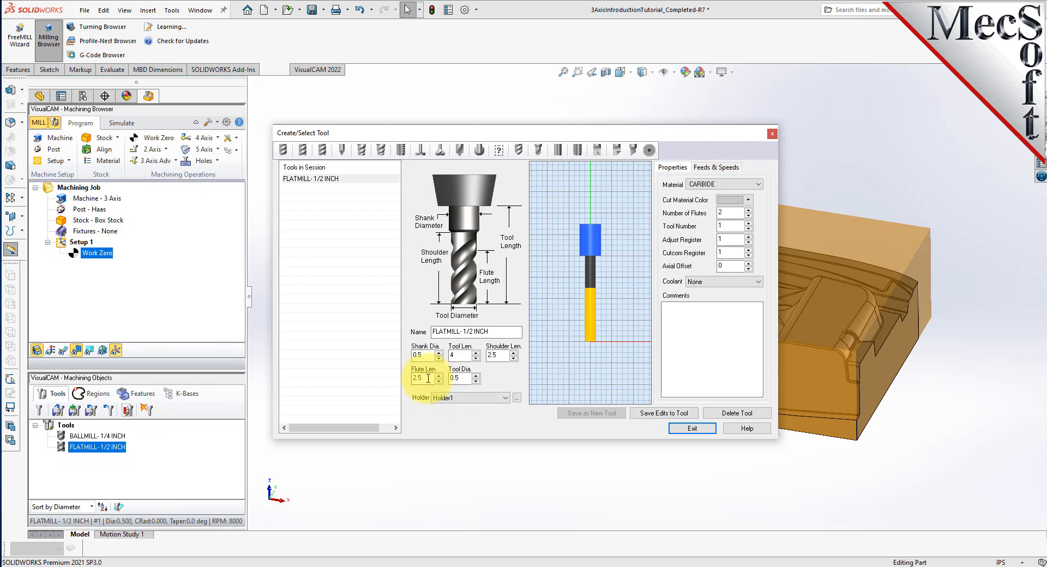
pyautogui.moveTo(428, 378); pyautogui.dragTo(401, 376)
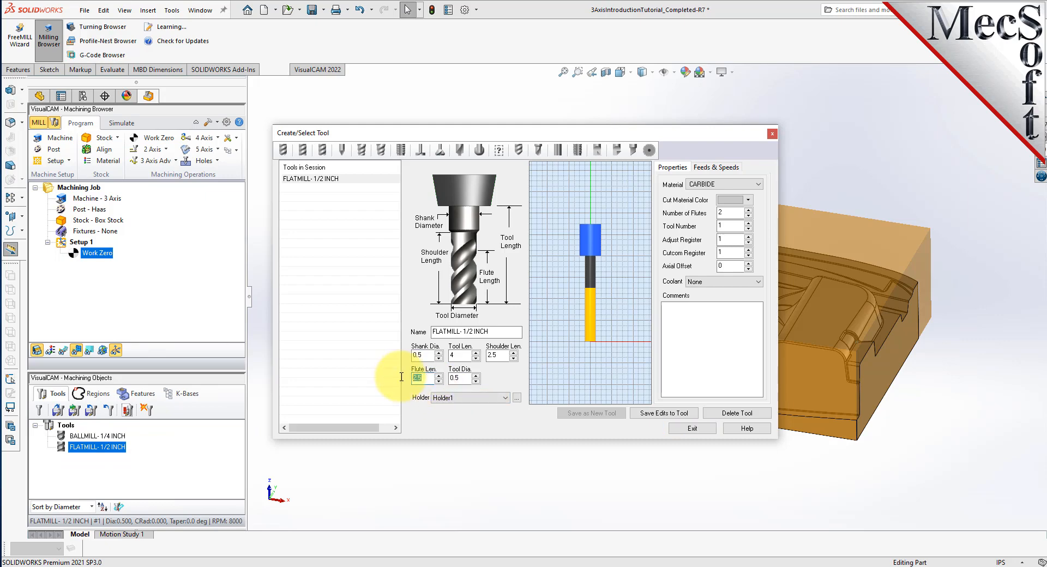
pyautogui.write('3.5')
pyautogui.click(460, 356)
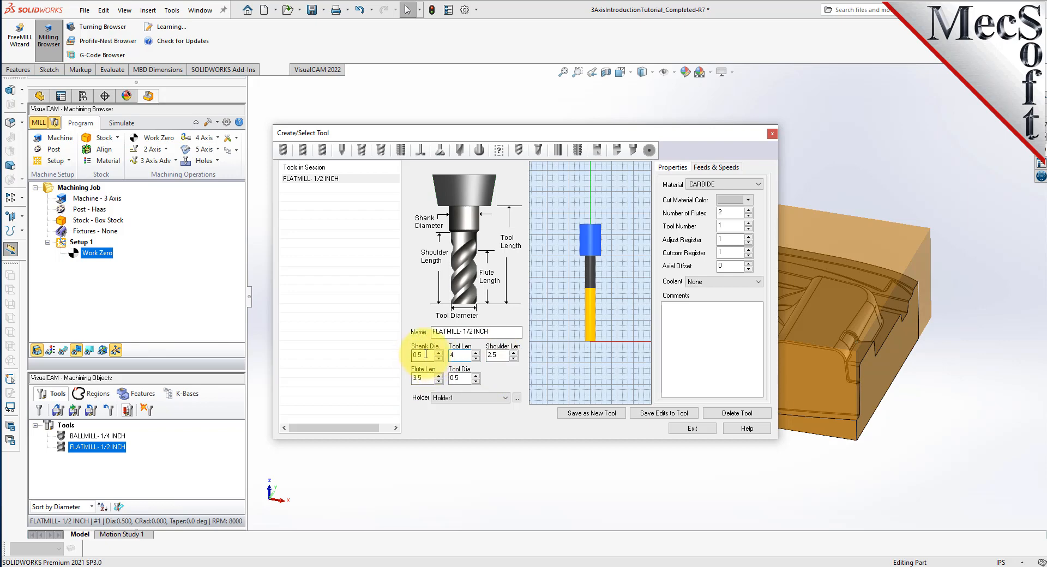
pyautogui.moveTo(501, 356); pyautogui.dragTo(473, 357)
pyautogui.write('3.5')
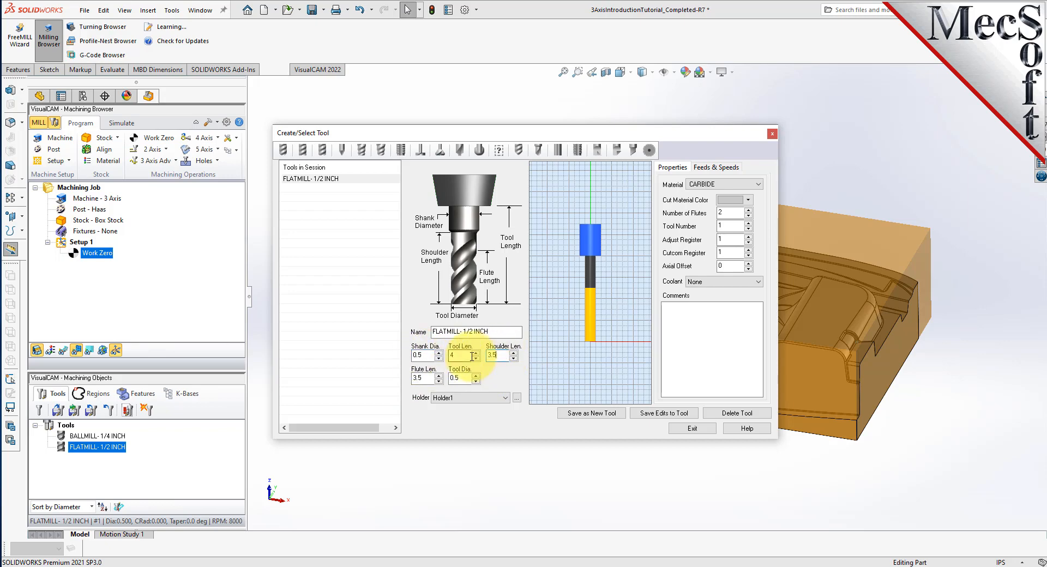
pyautogui.click(429, 355)
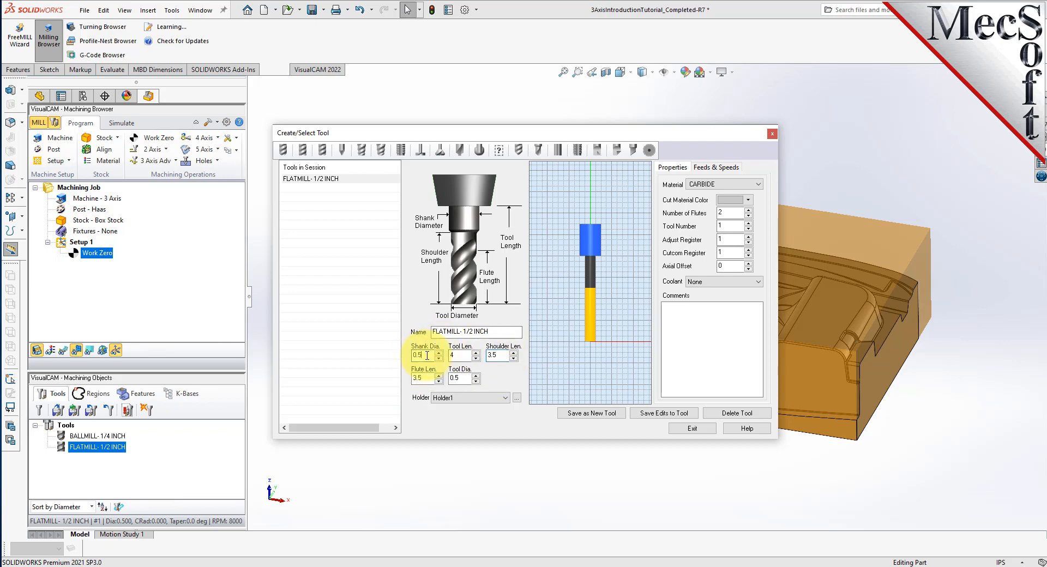
pyautogui.click(468, 377)
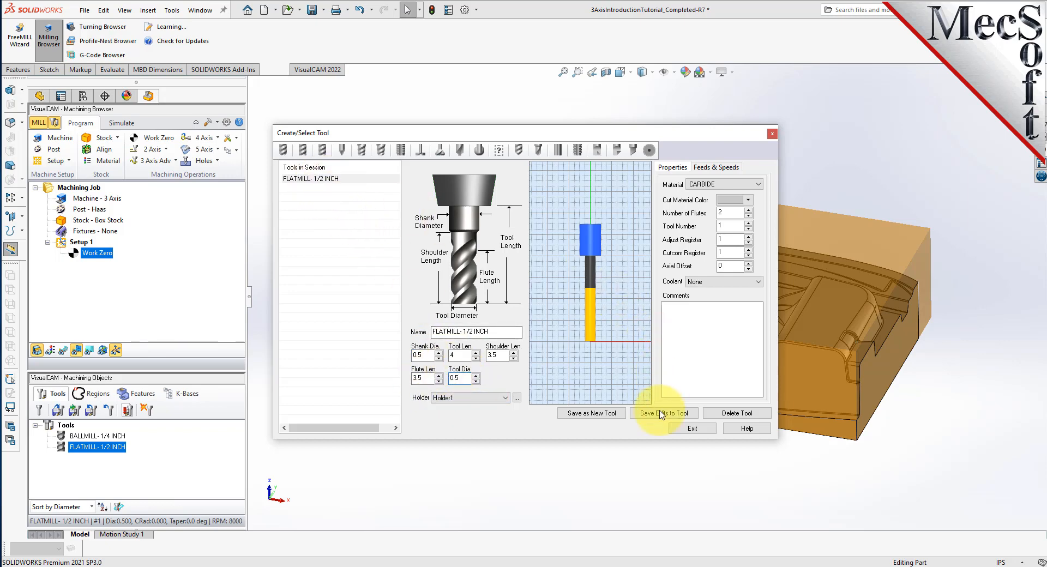
pyautogui.click(680, 414)
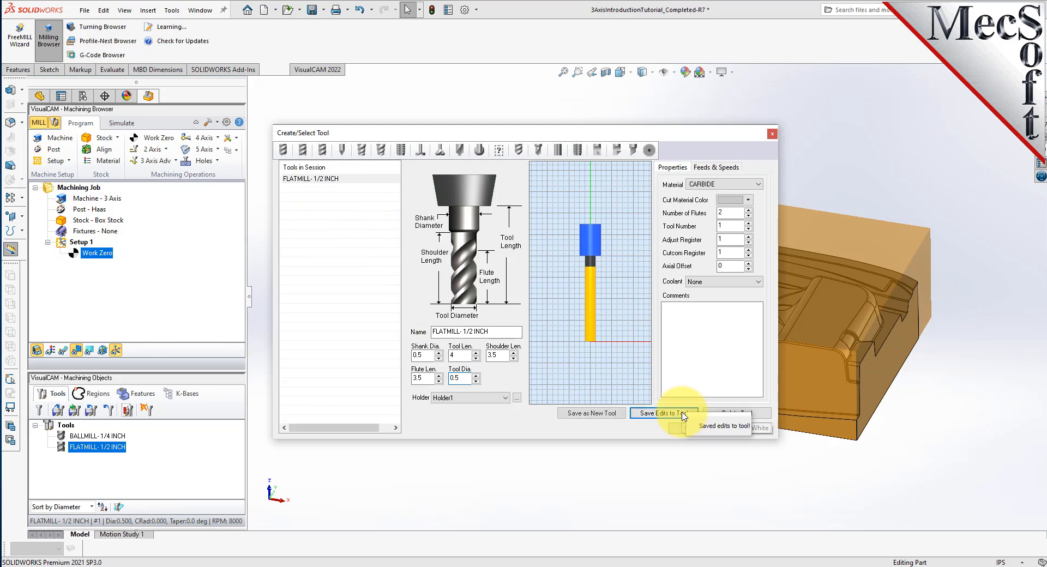
# Set BALLMILL- 1/4 INCH flute and shoulder lengths to 3.0, save, and exit.
pyautogui.click(282, 150)
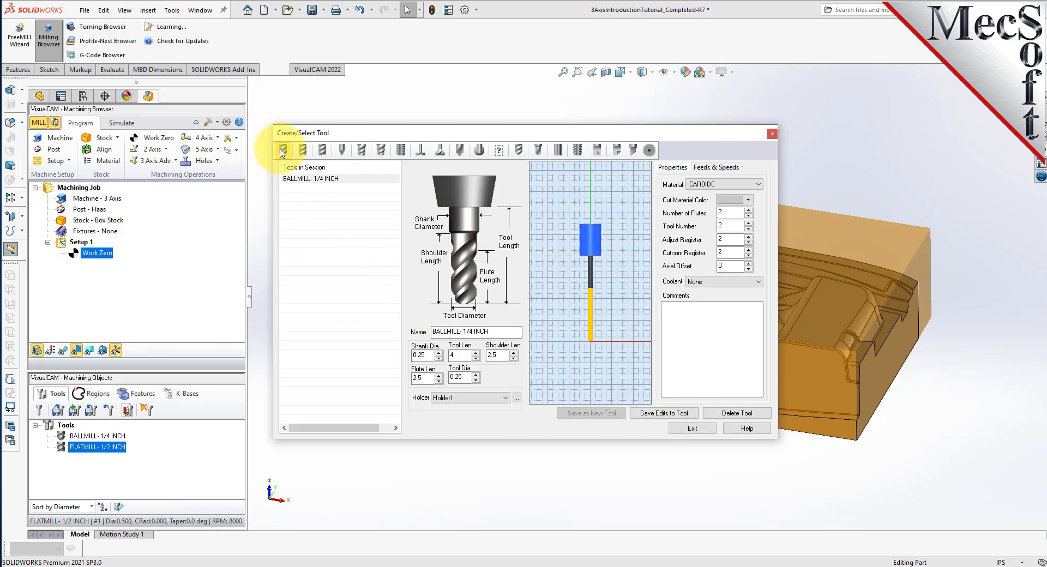
pyautogui.doubleClick(417, 377)
pyautogui.write('3.0')
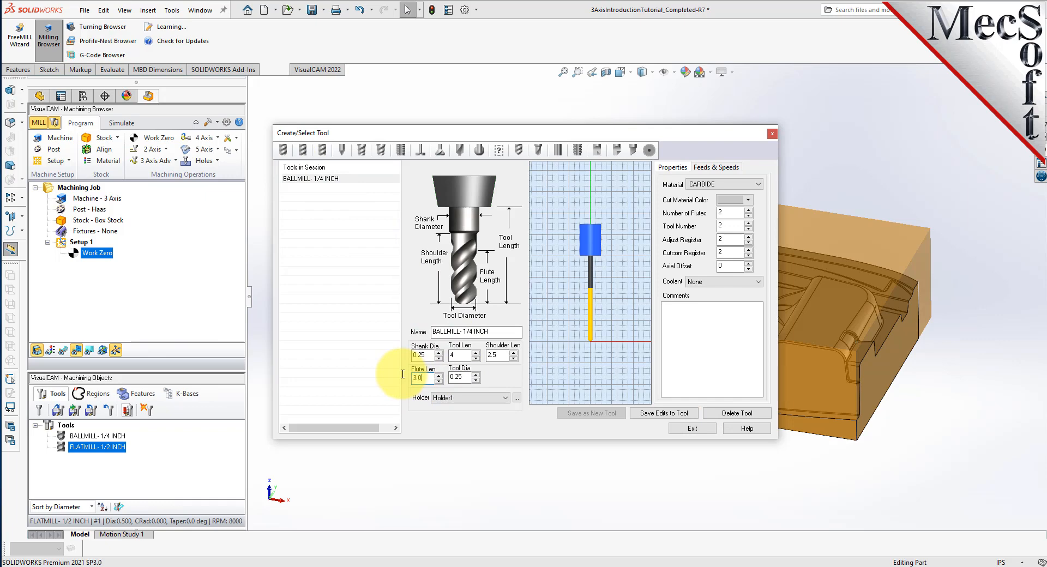
pyautogui.doubleClick(495, 355)
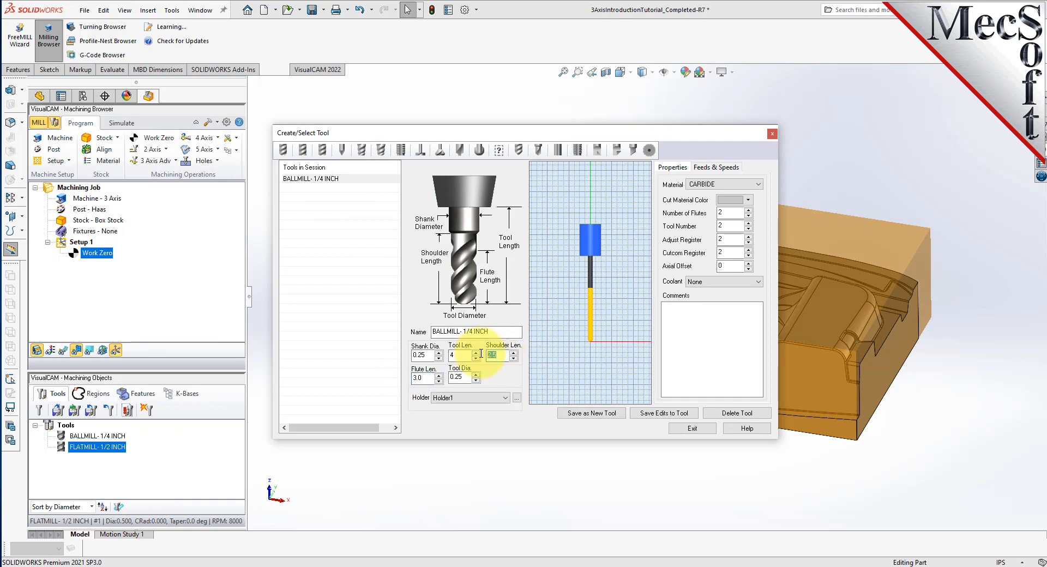
pyautogui.write('3.0')
pyautogui.click(496, 330)
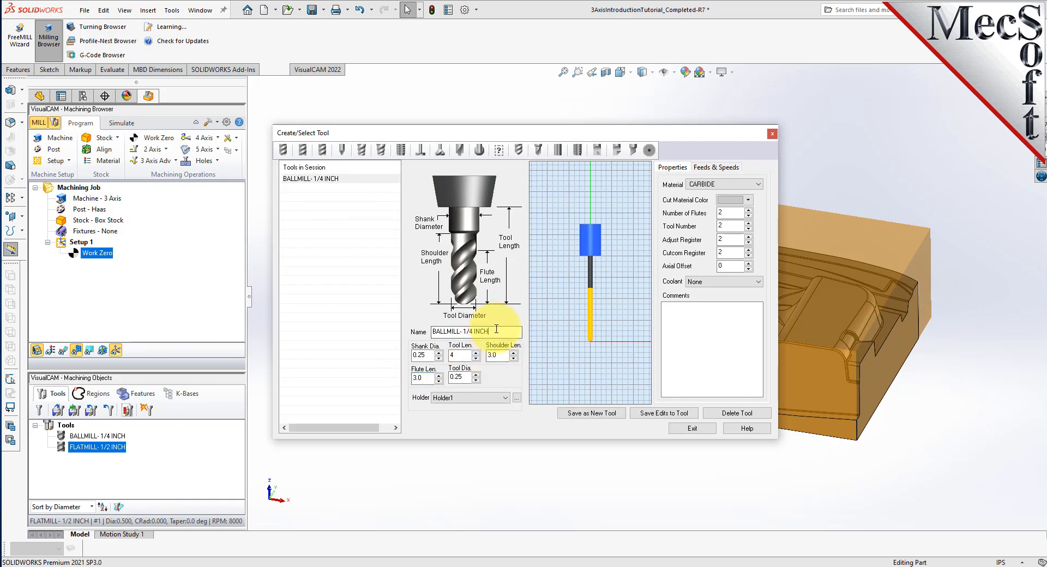
pyautogui.click(660, 416)
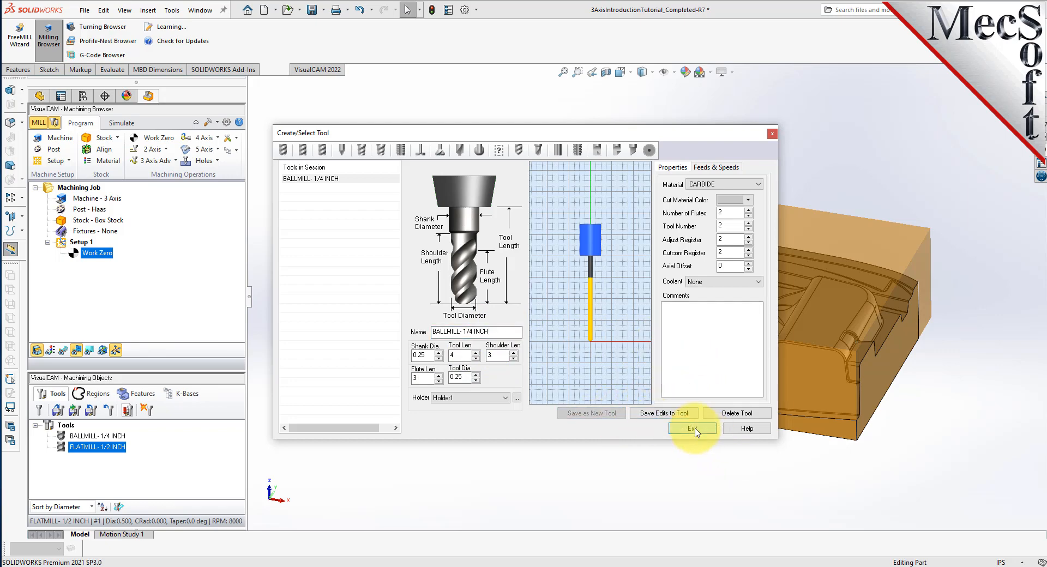
pyautogui.click(692, 429)
# Create a Horizontal Roughing operation using the FLATMILL- 1/2 INCH tool.
pyautogui.click(173, 161)
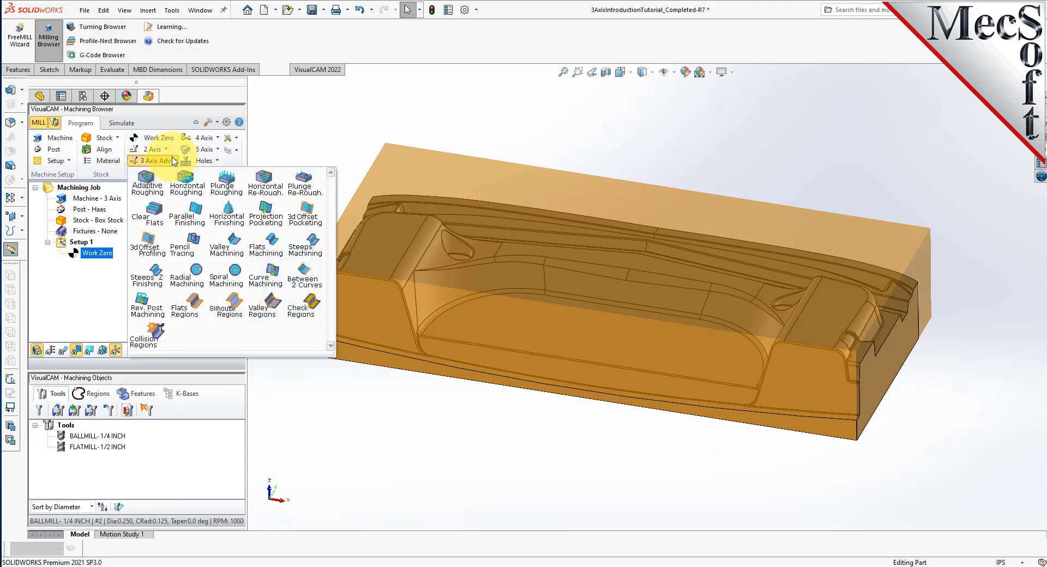
pyautogui.click(197, 196)
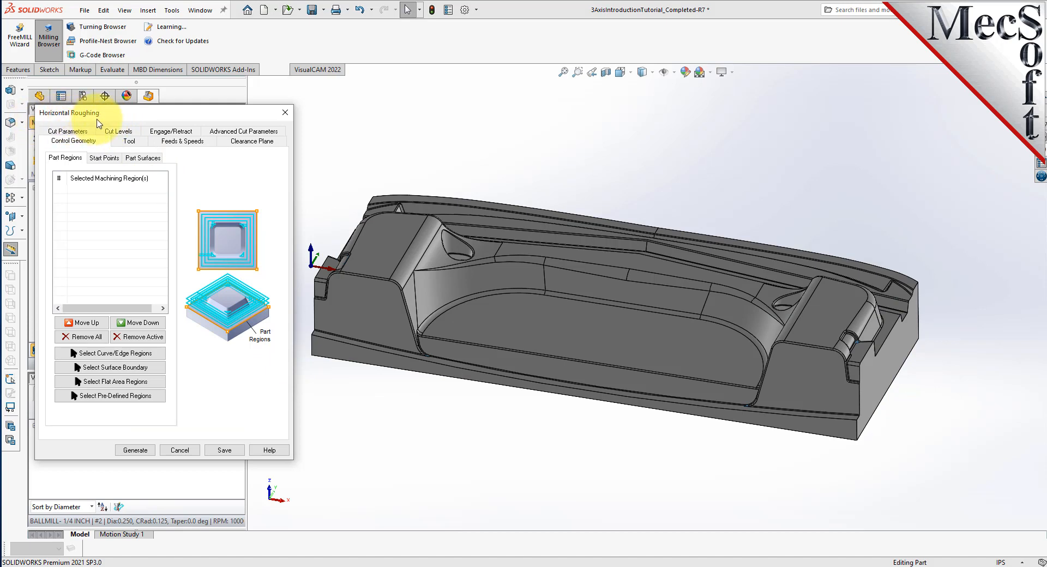
pyautogui.moveTo(148, 116)
pyautogui.mouseDown()
pyautogui.moveTo(173, 118)
pyautogui.moveTo(165, 119)
pyautogui.mouseUp()
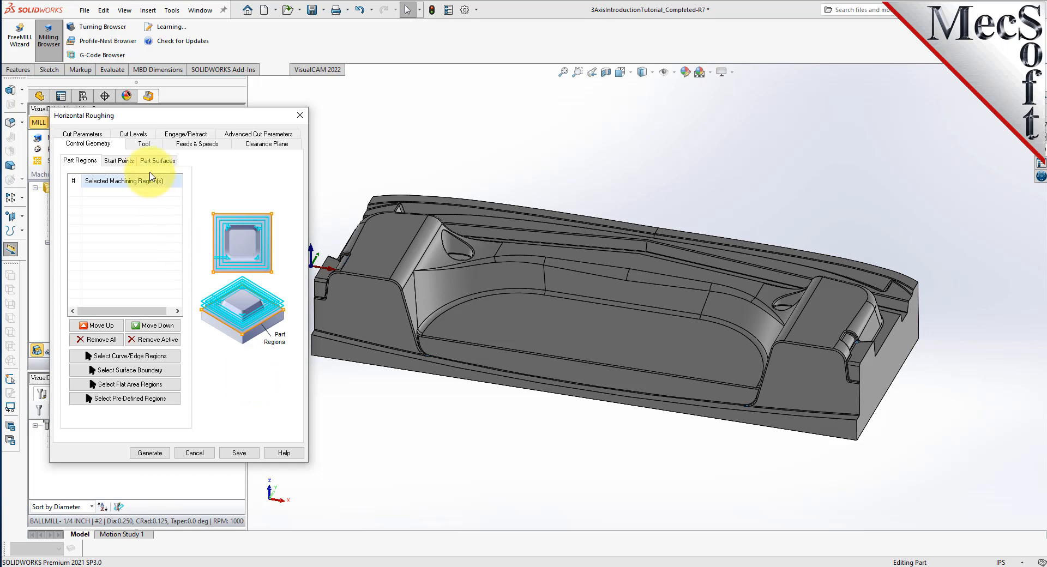
pyautogui.click(144, 144)
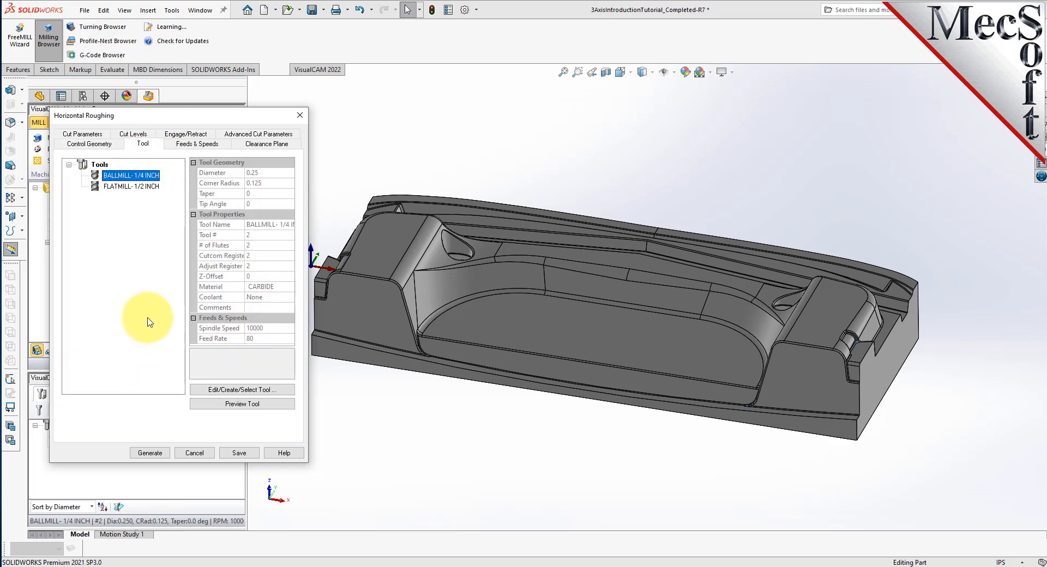
pyautogui.click(136, 186)
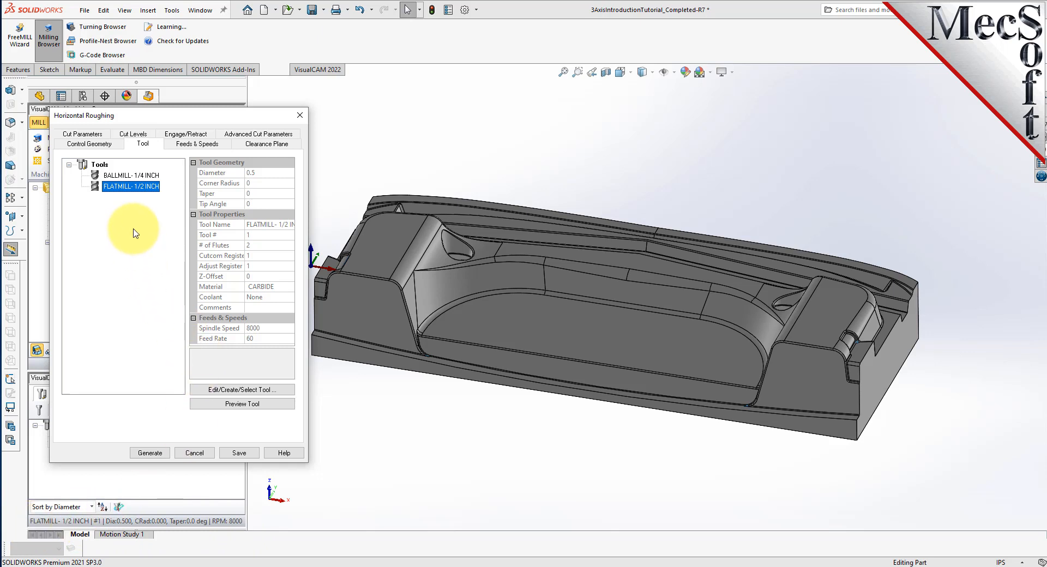
# Load the flat mill's feeds and speeds (8000 RPM) into the roughing and review its clearance plane.
pyautogui.click(199, 144)
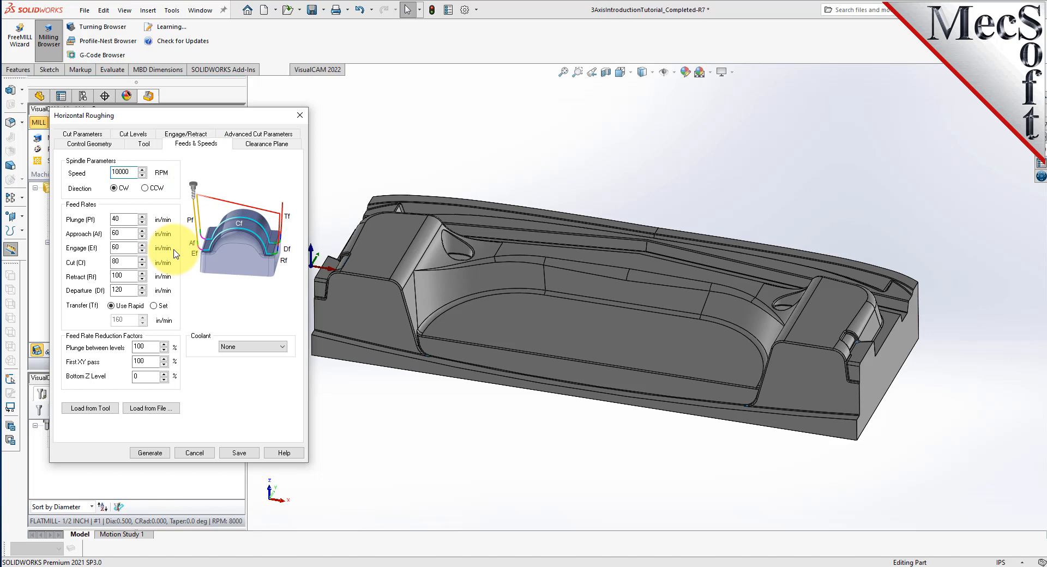
pyautogui.click(110, 409)
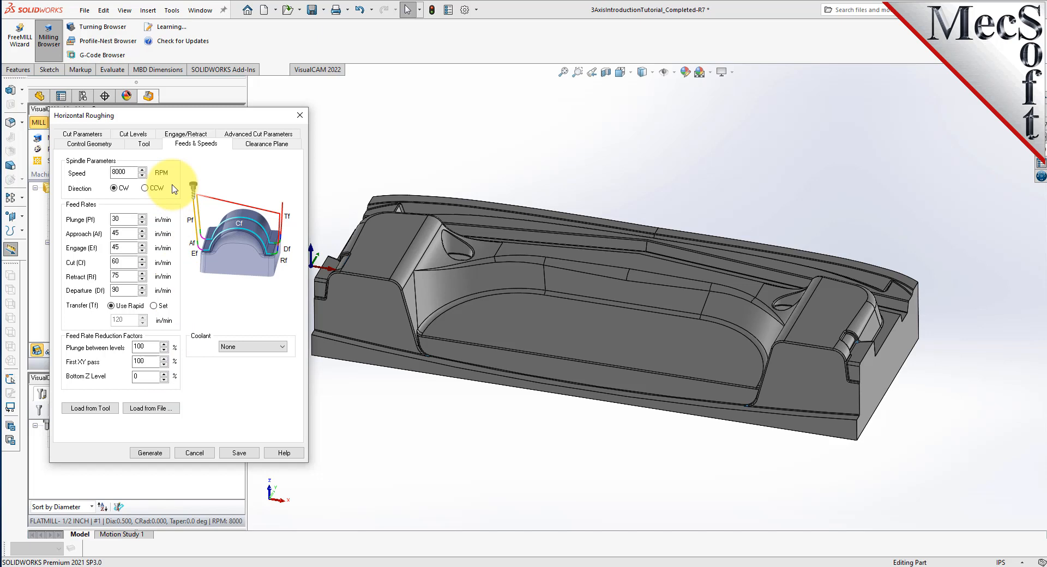
pyautogui.click(279, 145)
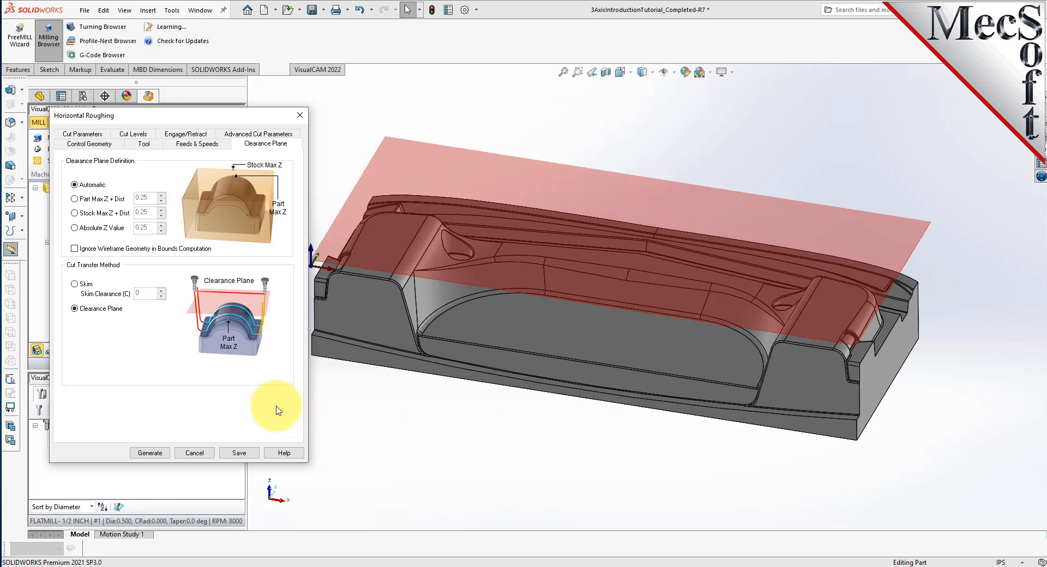
pyautogui.click(82, 133)
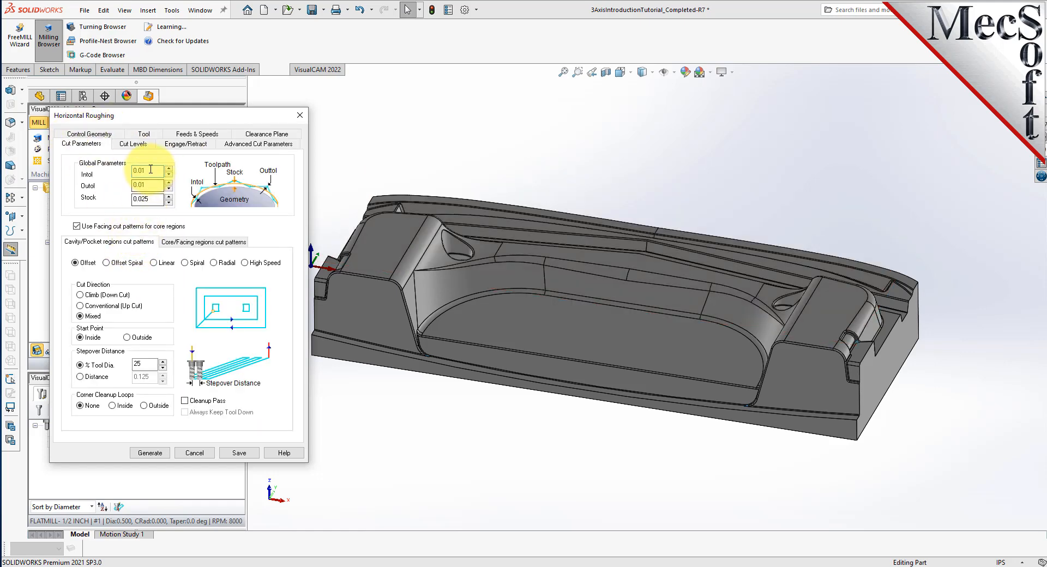
# Review the 0.01 tolerances and keep the roughing stepover at 40% tool diameter instead of 0.125 distance.
pyautogui.moveTo(151, 170); pyautogui.dragTo(115, 170)
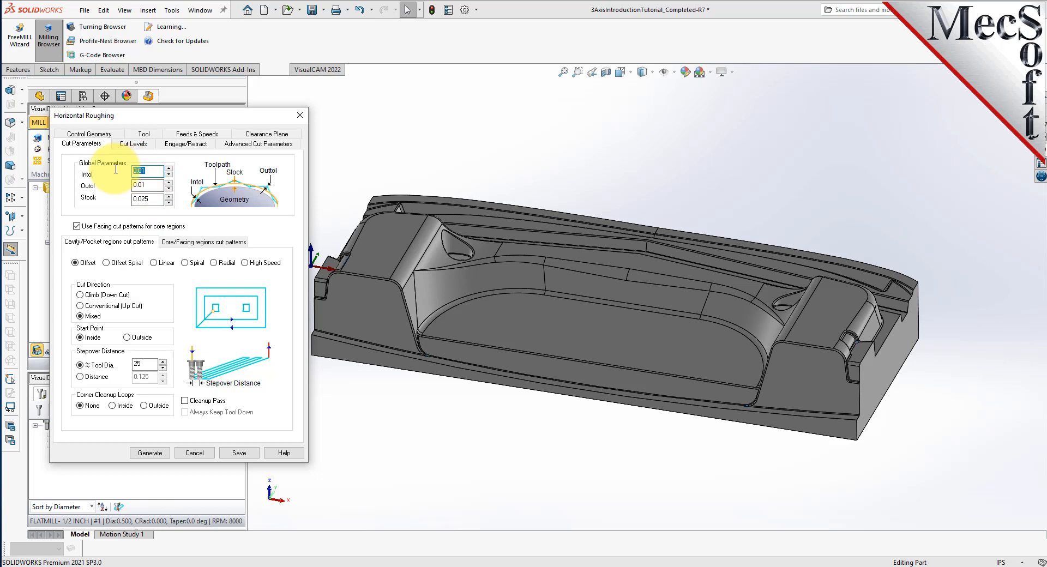
pyautogui.moveTo(153, 185); pyautogui.dragTo(118, 200)
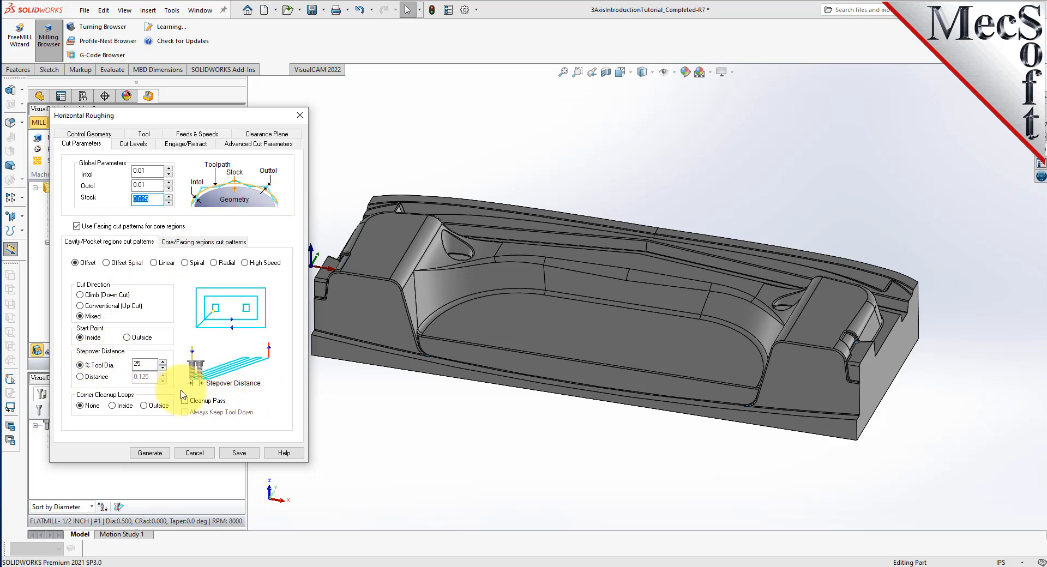
pyautogui.doubleClick(143, 363)
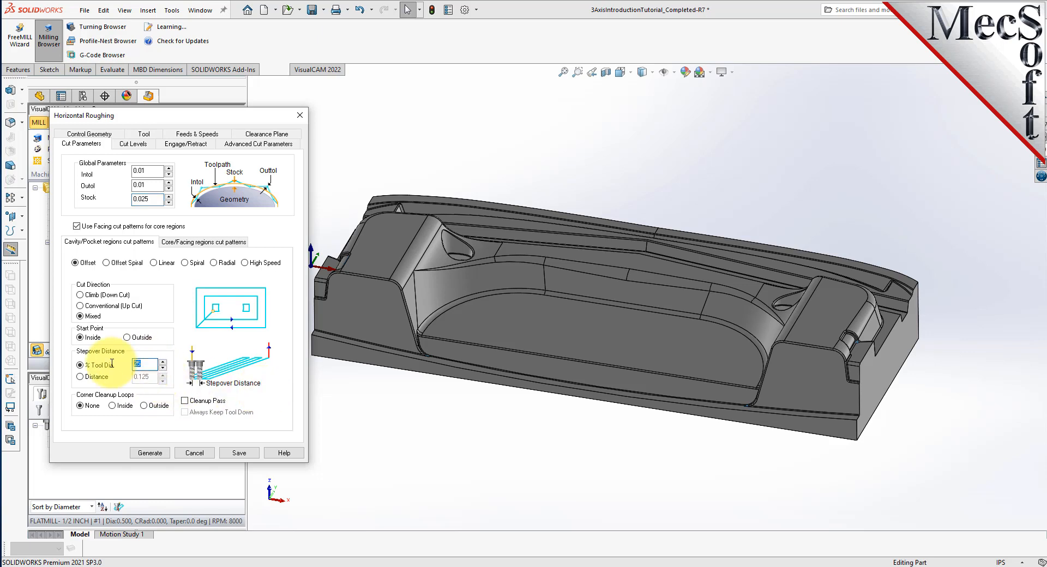
pyautogui.write('40')
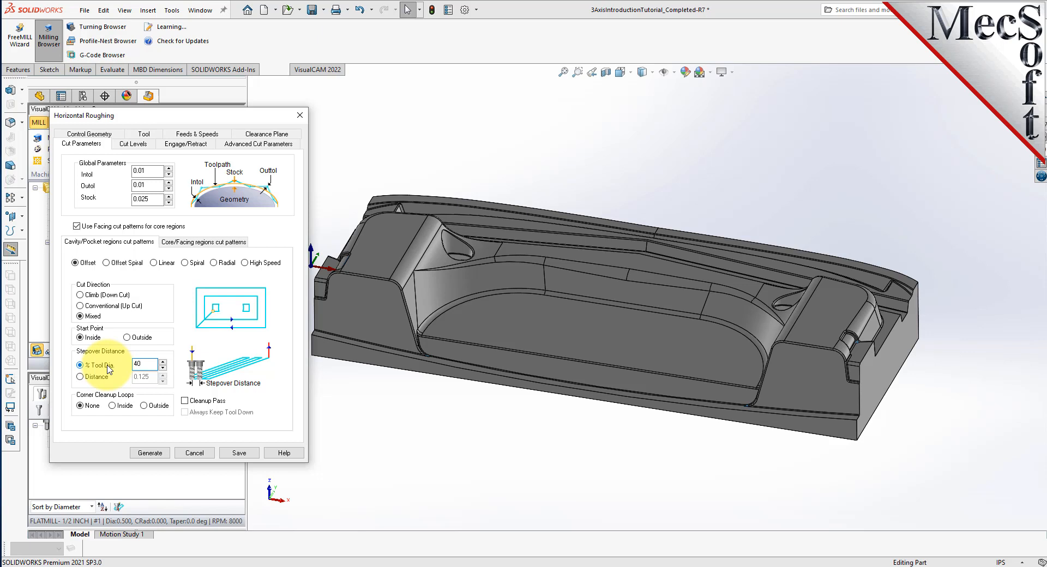
pyautogui.click(80, 377)
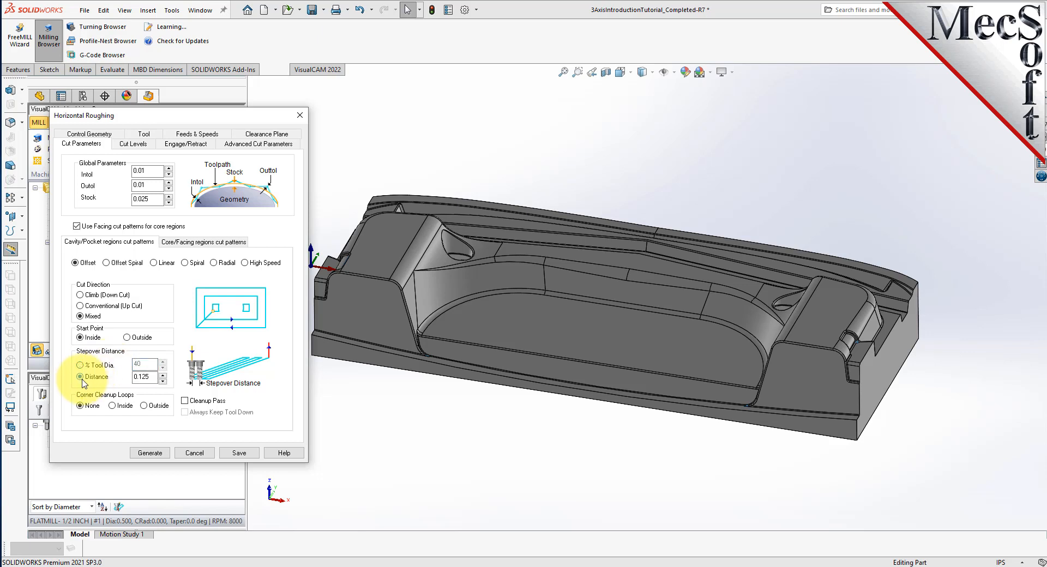
pyautogui.doubleClick(152, 377)
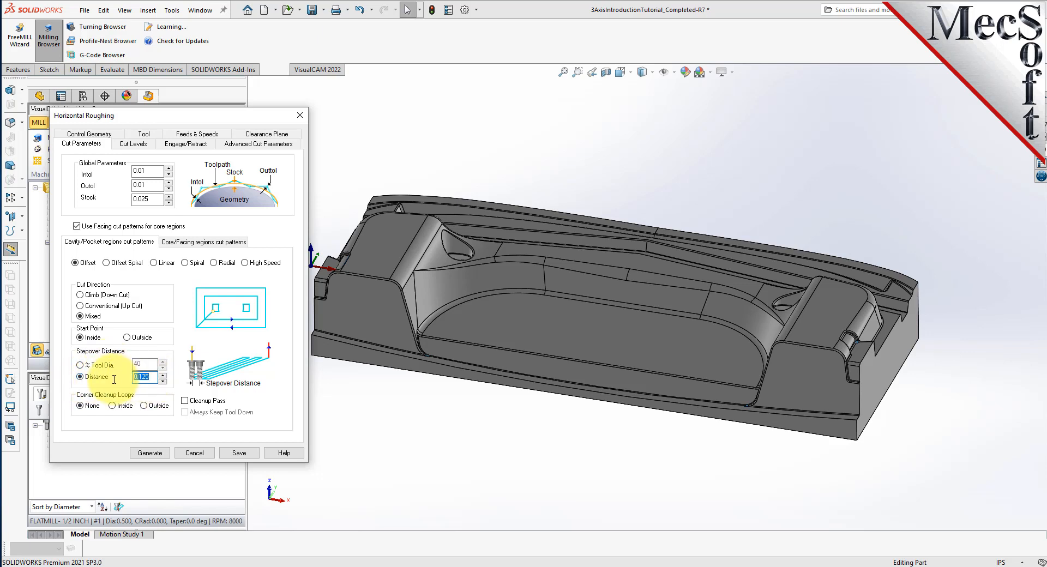
pyautogui.click(81, 365)
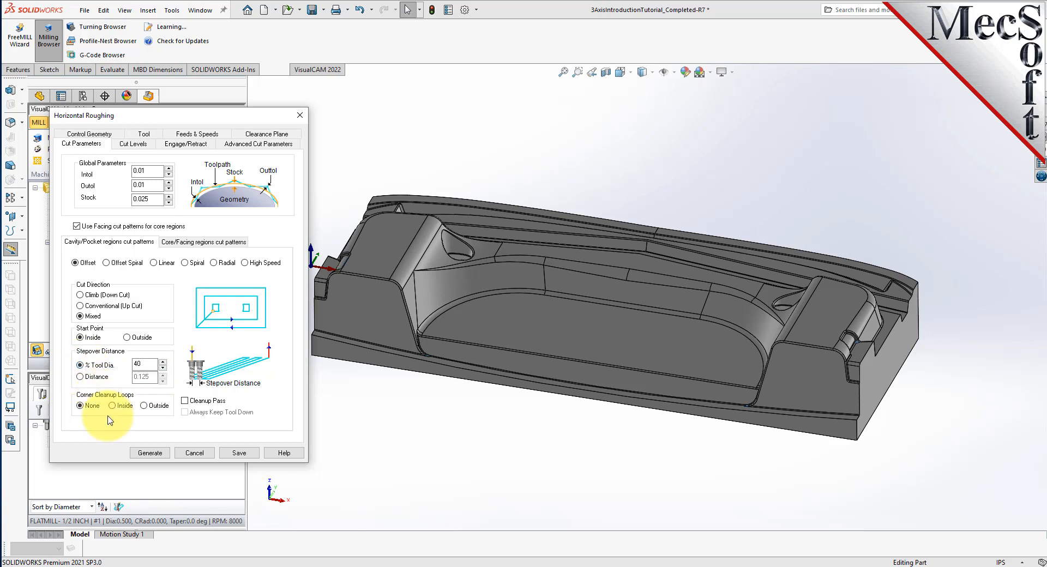
pyautogui.click(133, 144)
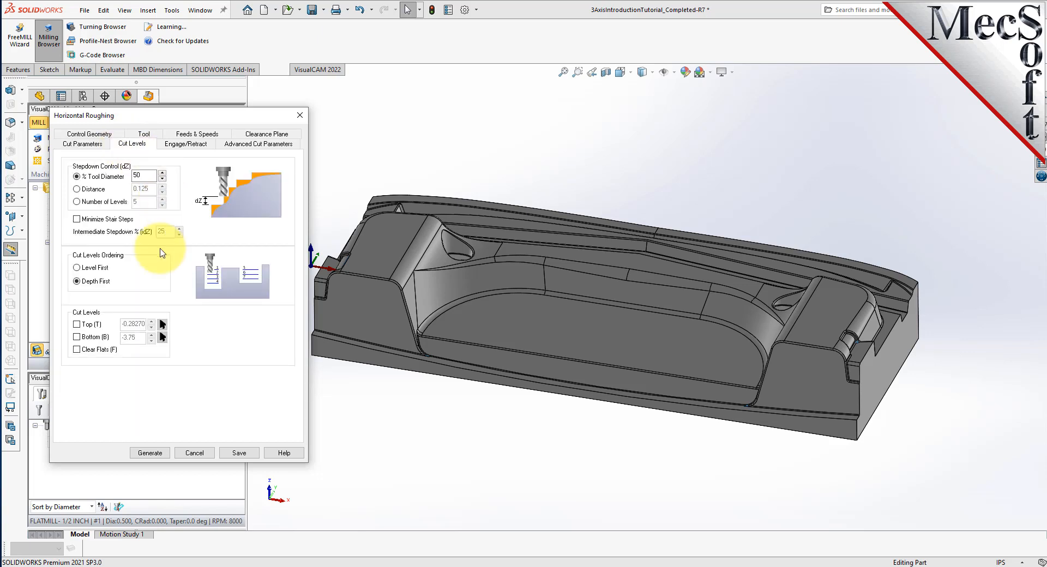
pyautogui.doubleClick(136, 175)
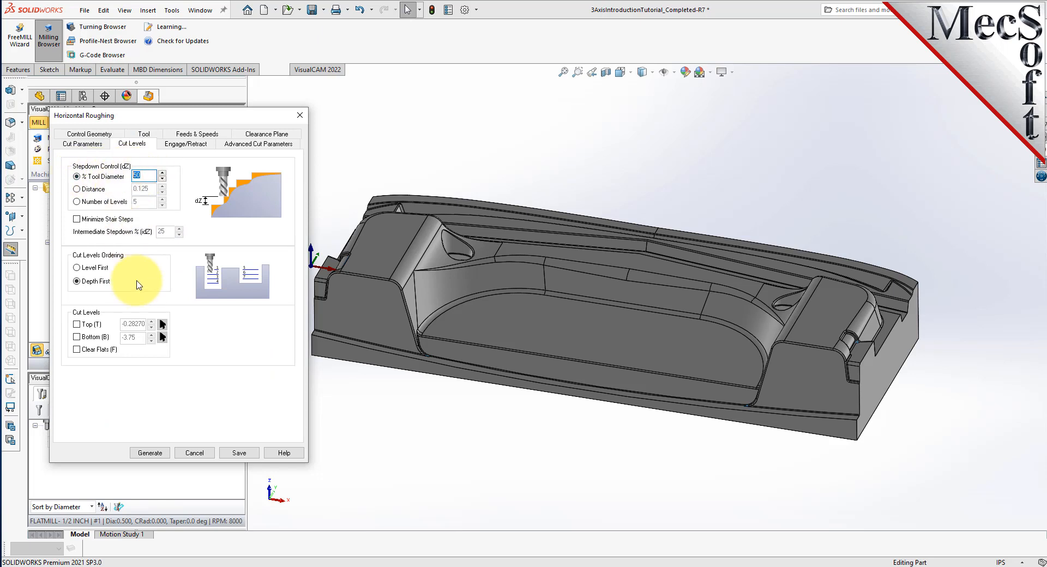
pyautogui.click(82, 143)
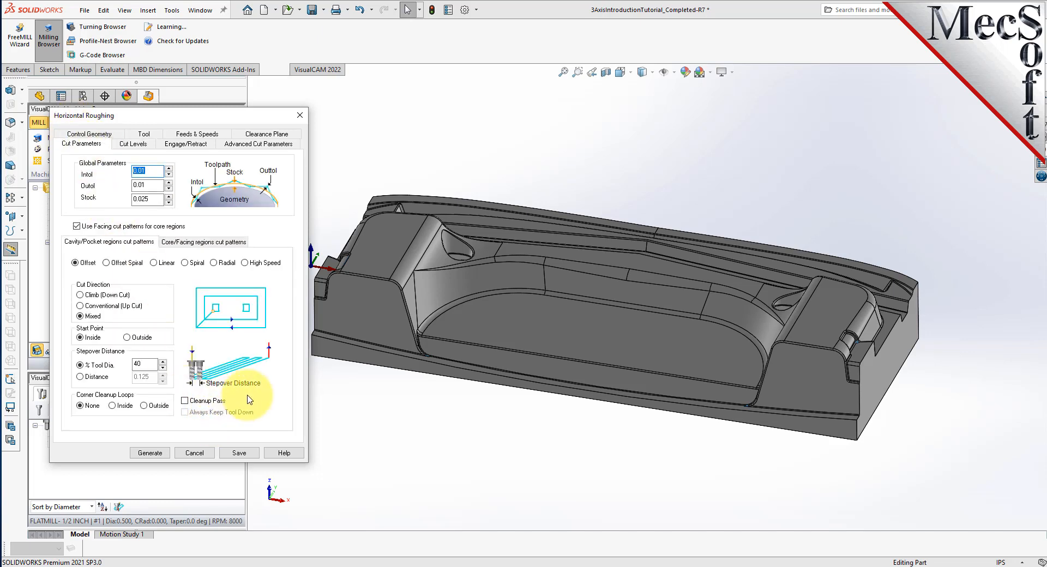
pyautogui.doubleClick(143, 364)
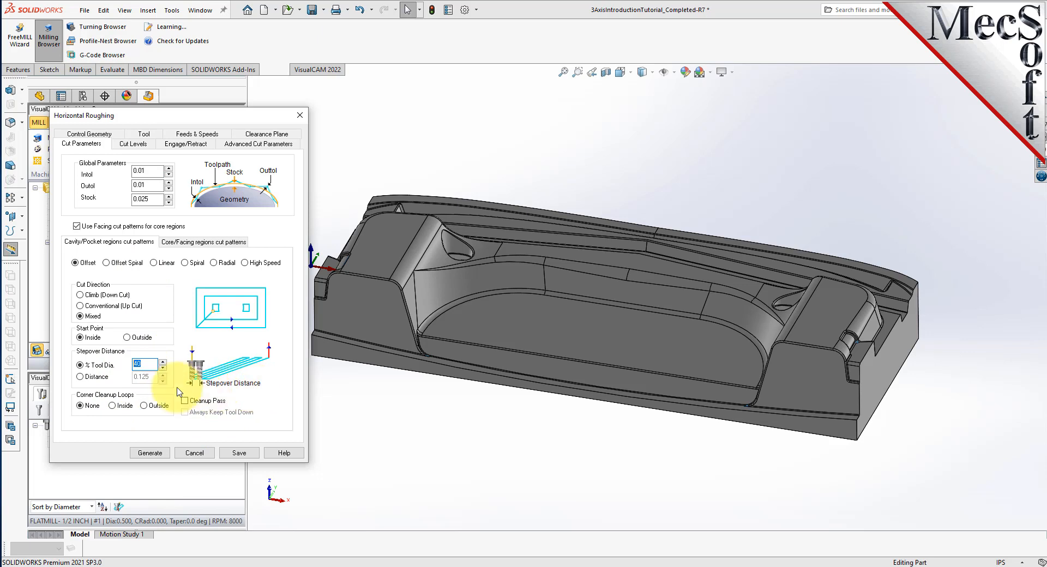
pyautogui.click(133, 144)
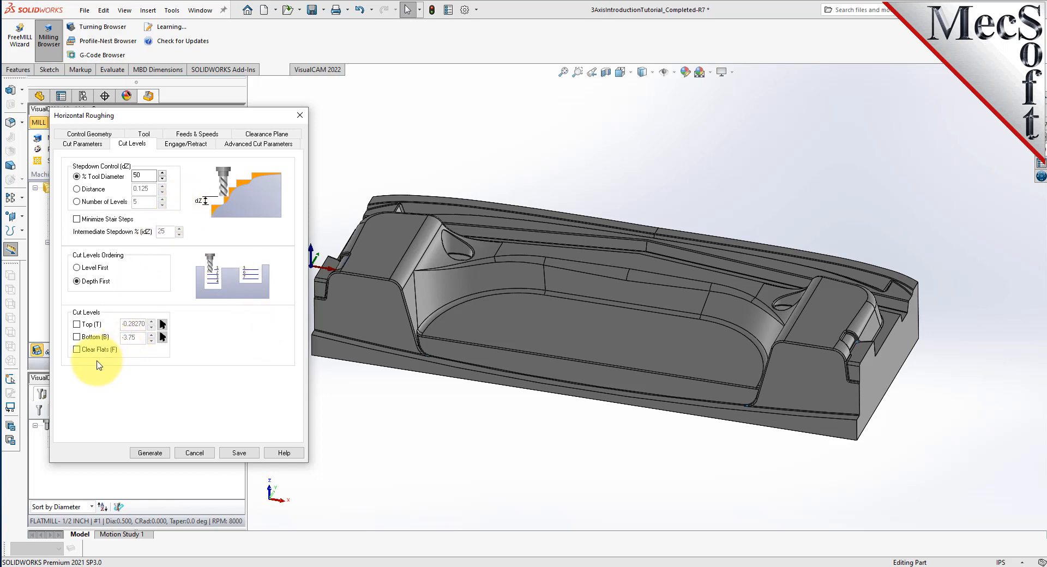
# Enable the Bottom cut level at -3.5 and orbit the part to check the bottom plane.
pyautogui.click(77, 337)
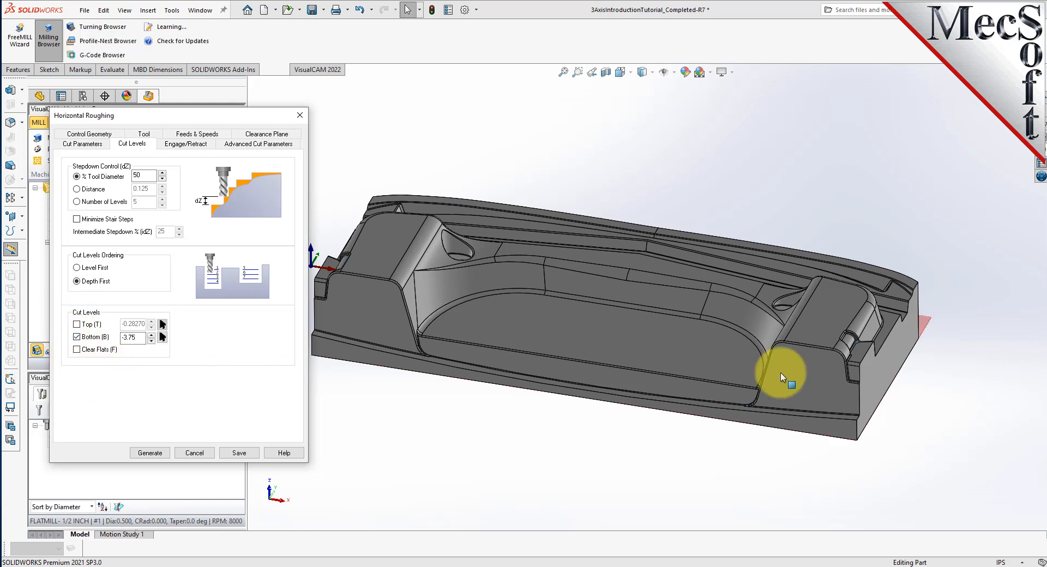
pyautogui.moveTo(958, 366); pyautogui.dragTo(880, 342, button='middle')
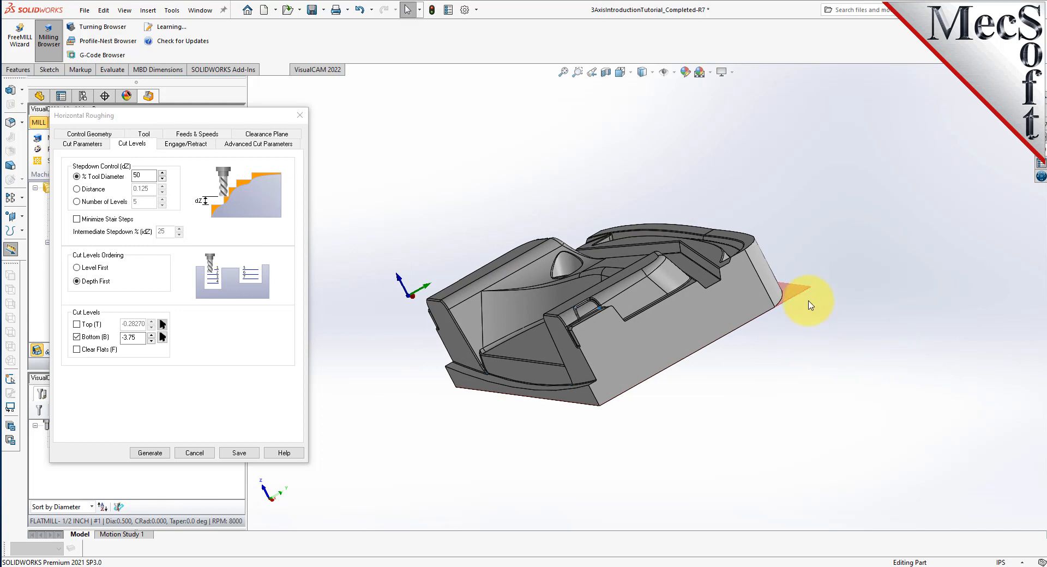
pyautogui.scroll(-3, 811, 305)
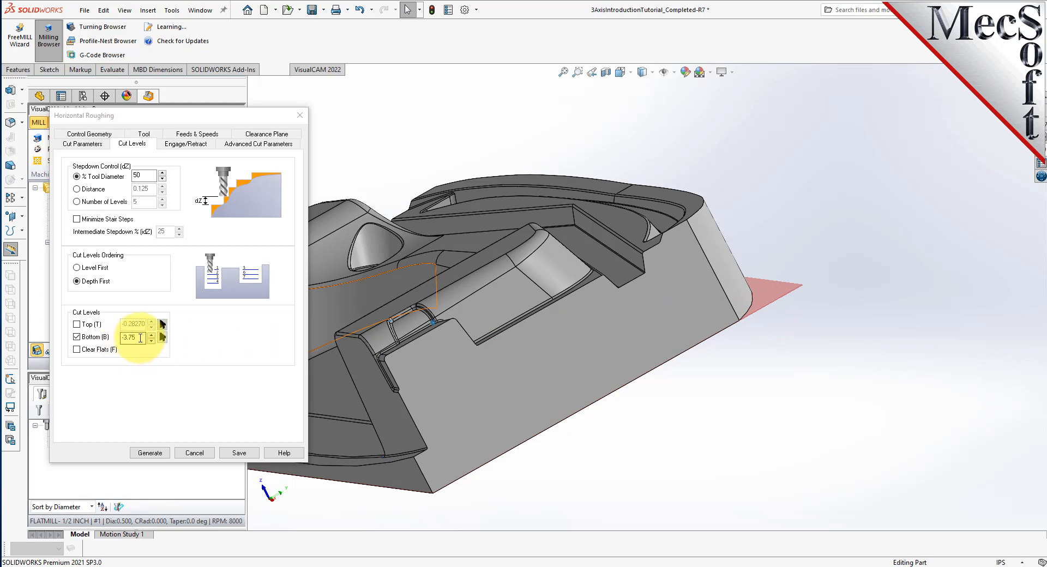
pyautogui.doubleClick(133, 338)
pyautogui.write('-3.5')
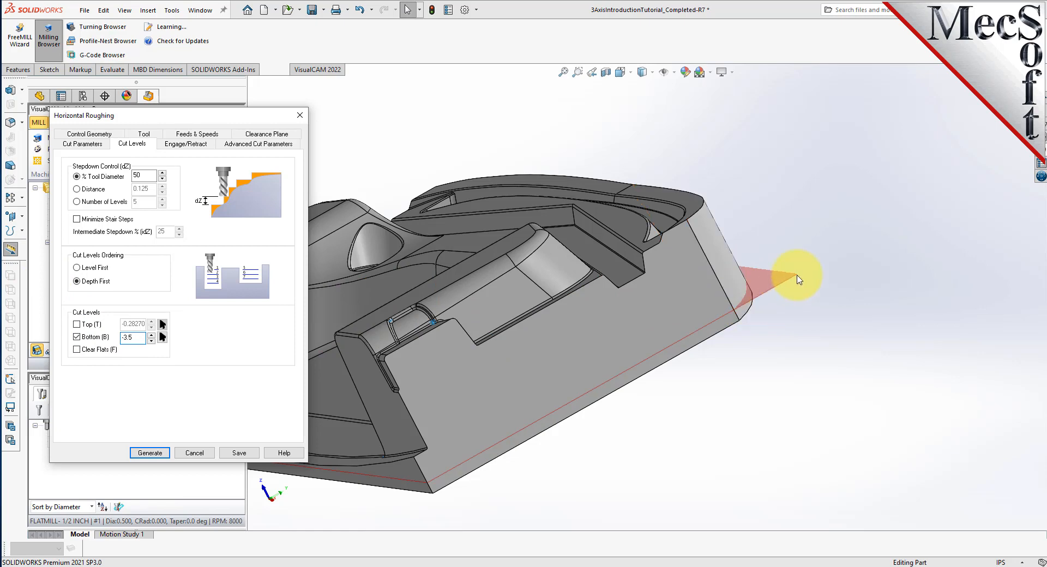
pyautogui.moveTo(818, 285); pyautogui.dragTo(346, 264, button='middle')
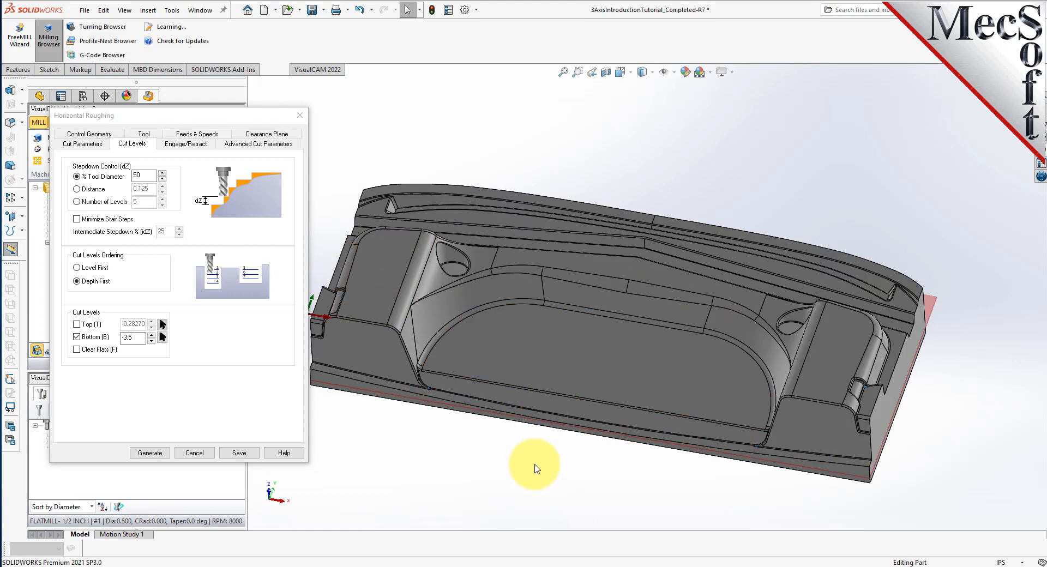
pyautogui.moveTo(534, 467); pyautogui.dragTo(521, 432, button='middle')
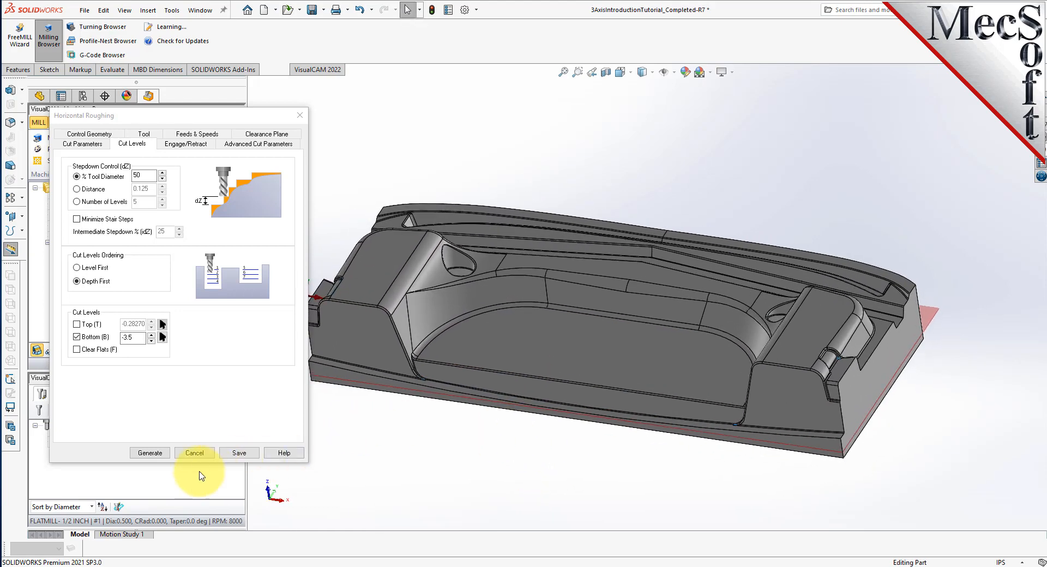
# Close the roughing settings and toggle the toolpath display to compare it with the bare part.
pyautogui.click(150, 453)
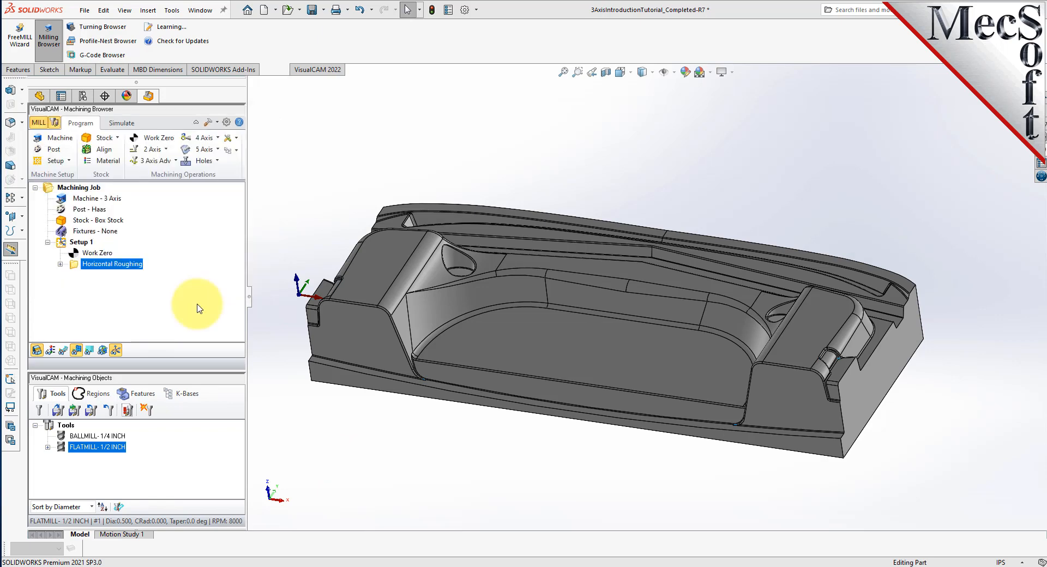
pyautogui.click(64, 352)
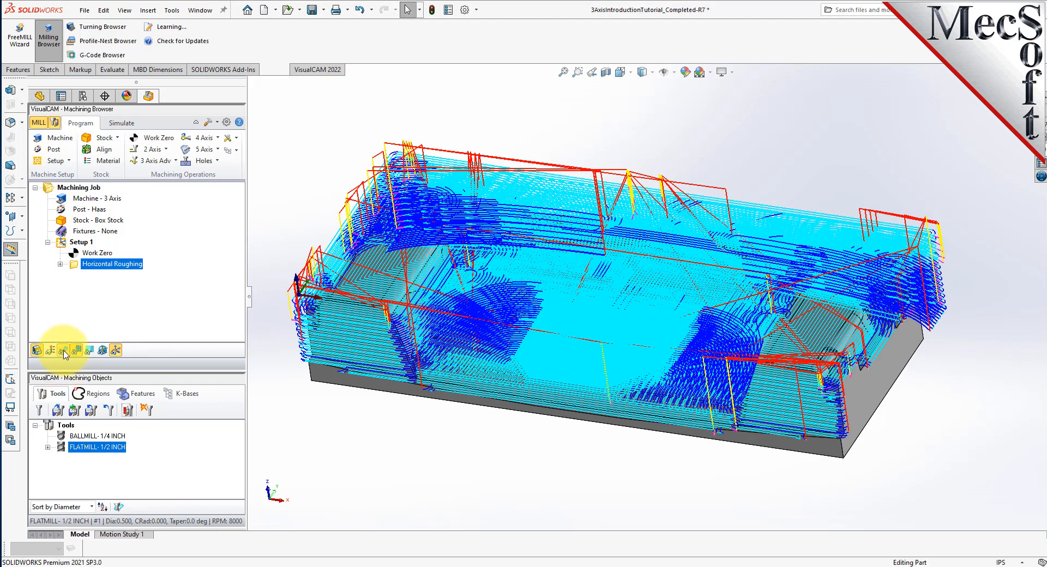
pyautogui.click(64, 352)
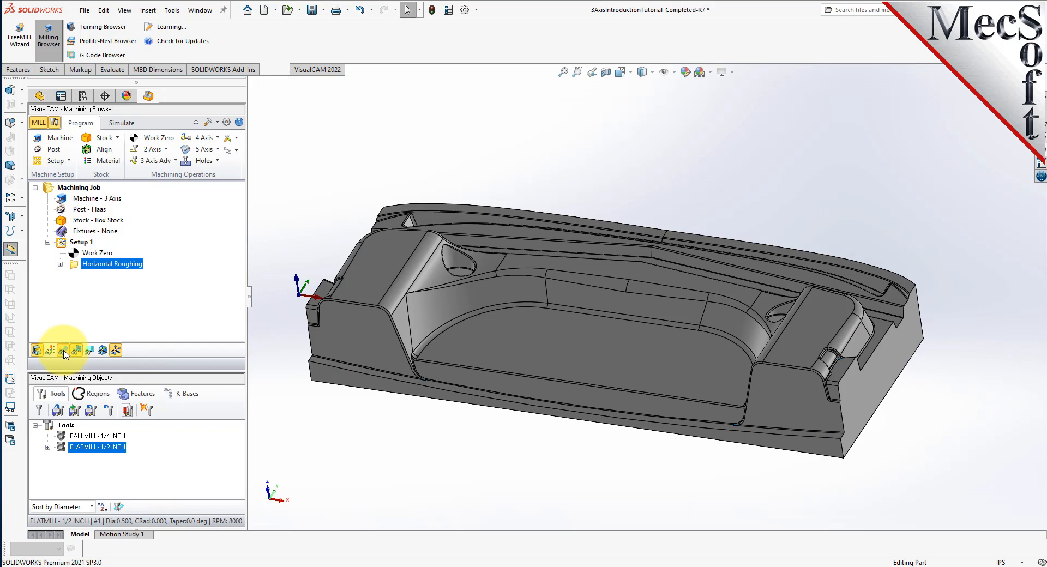
pyautogui.click(64, 352)
pyautogui.click(64, 352)
pyautogui.click(63, 352)
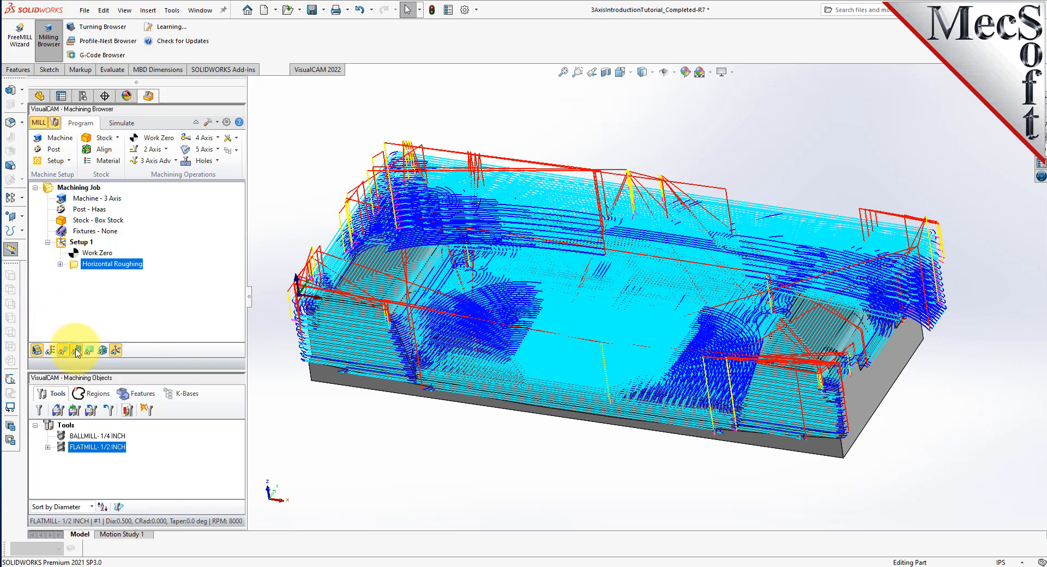
# Inspect the roughing toolpath level by level, from Z -0.475 down to -3.5.
pyautogui.click(90, 352)
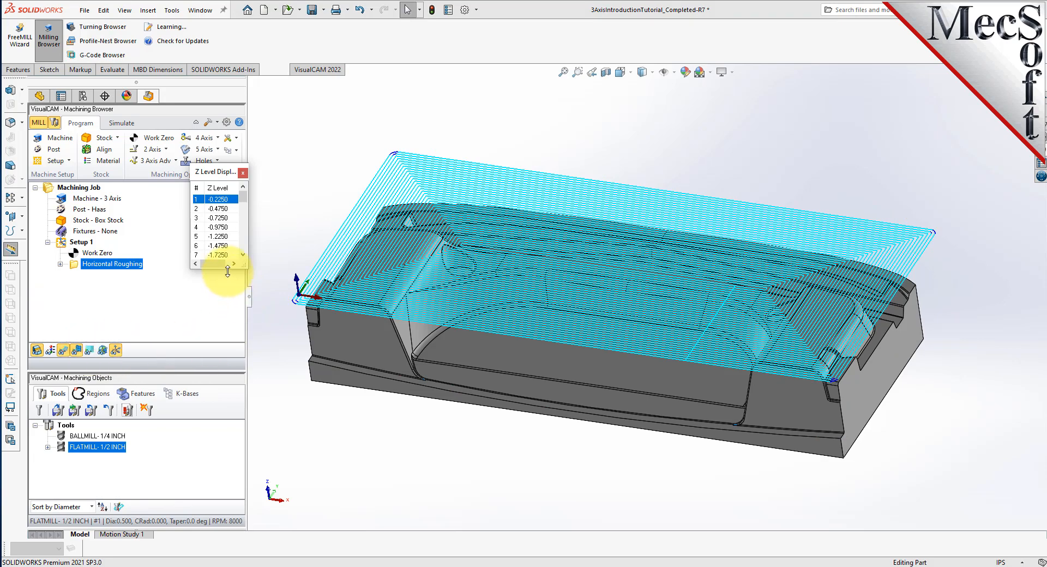
pyautogui.click(220, 208)
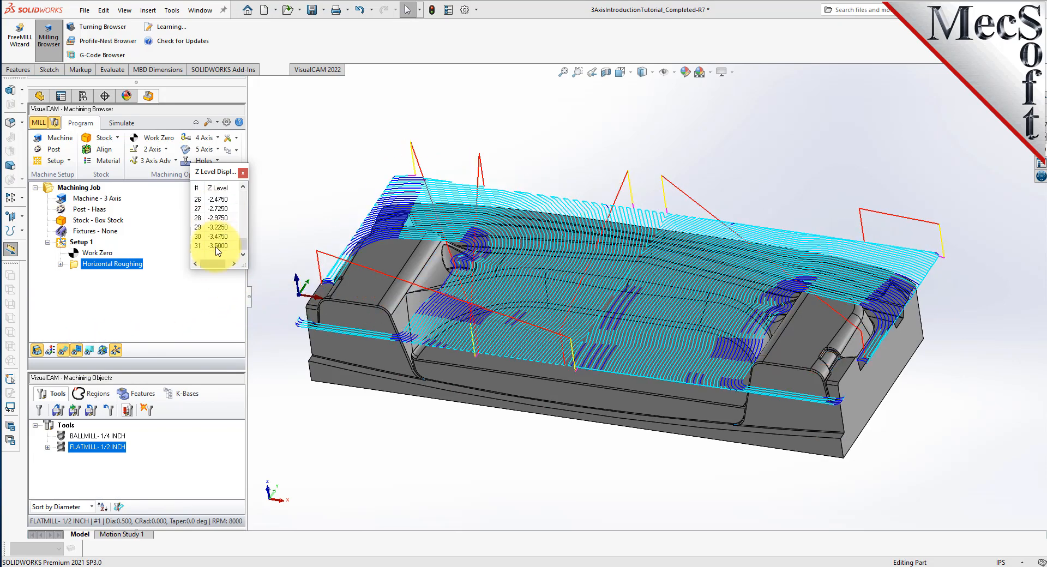
pyautogui.click(218, 245)
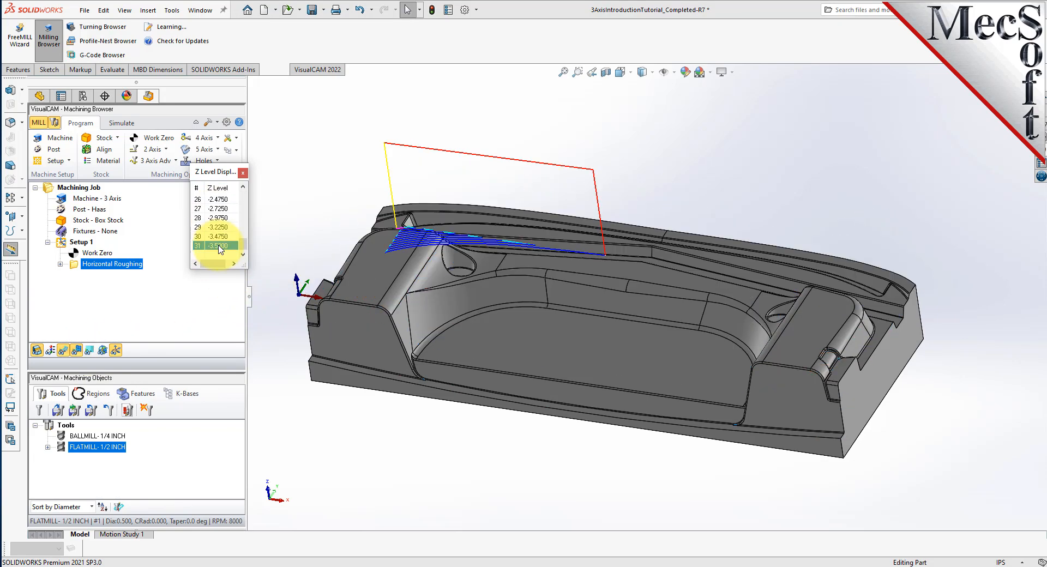
pyautogui.moveTo(449, 460); pyautogui.dragTo(377, 475, button='middle')
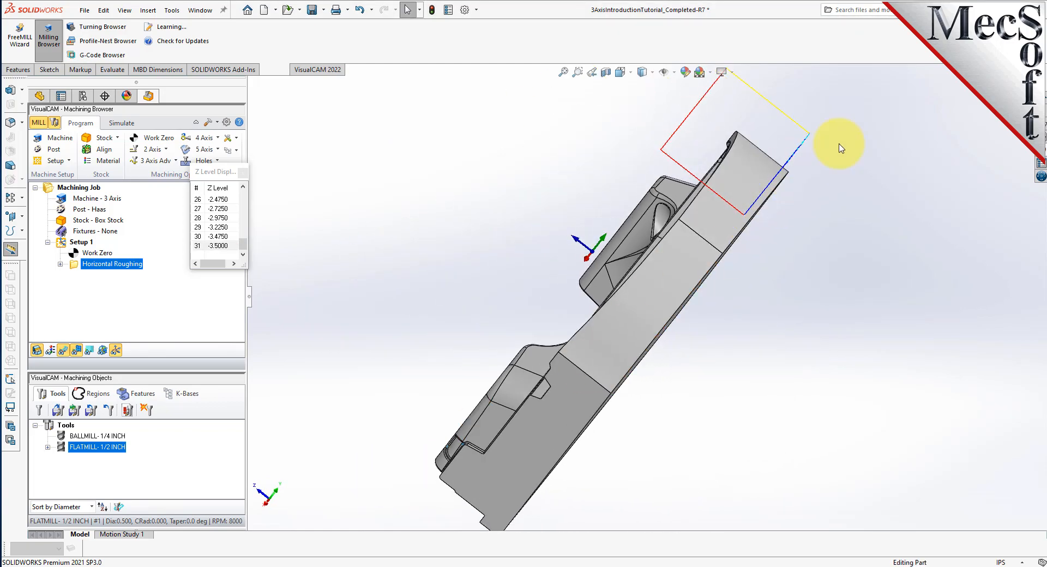
pyautogui.moveTo(387, 380); pyautogui.dragTo(502, 352, button='middle')
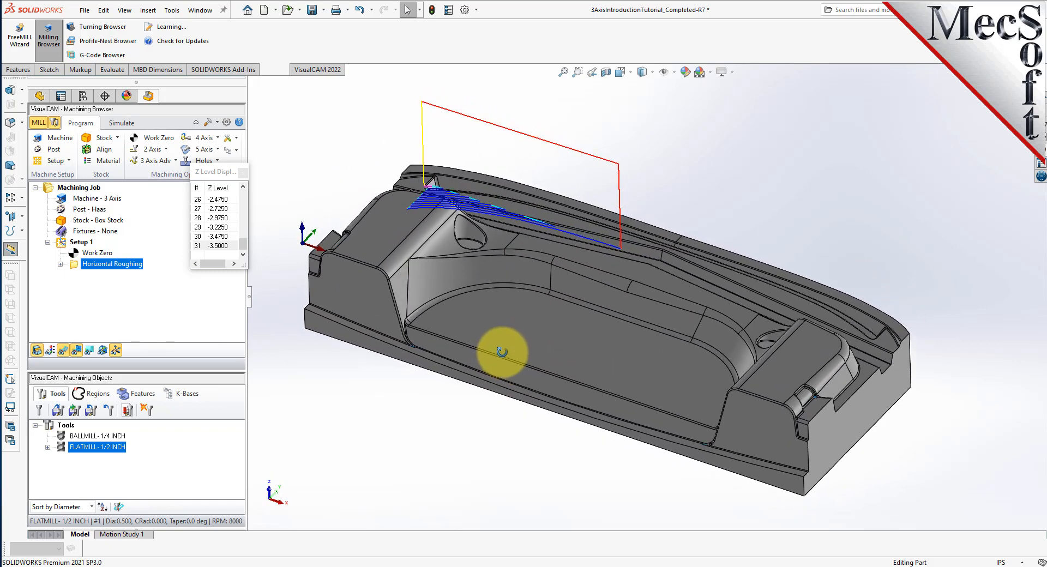
pyautogui.click(243, 172)
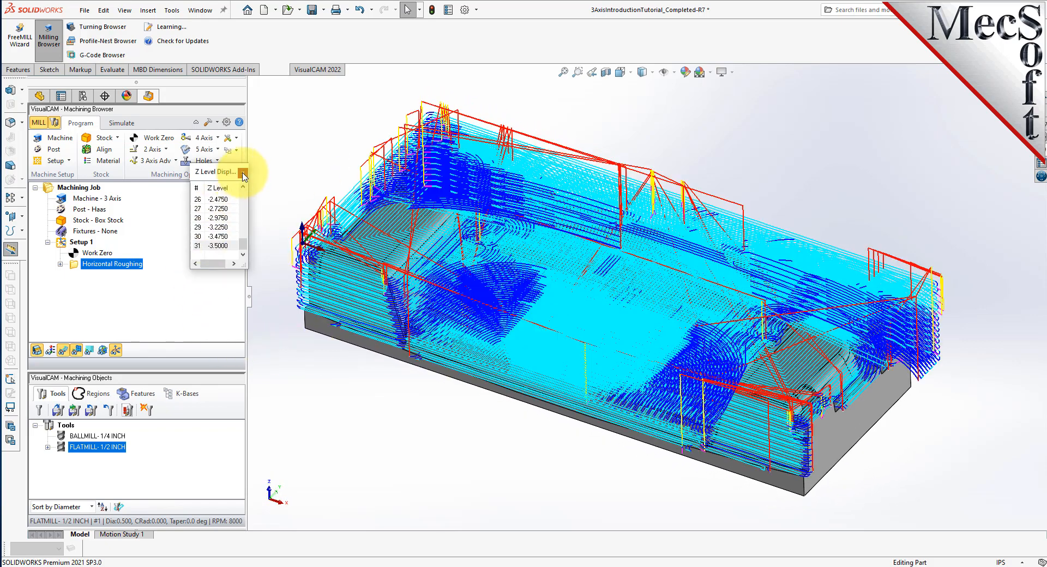
# In simulation preferences, choose Polygonal Model with a Maximum Display Interval of 100 and confirm.
pyautogui.click(122, 124)
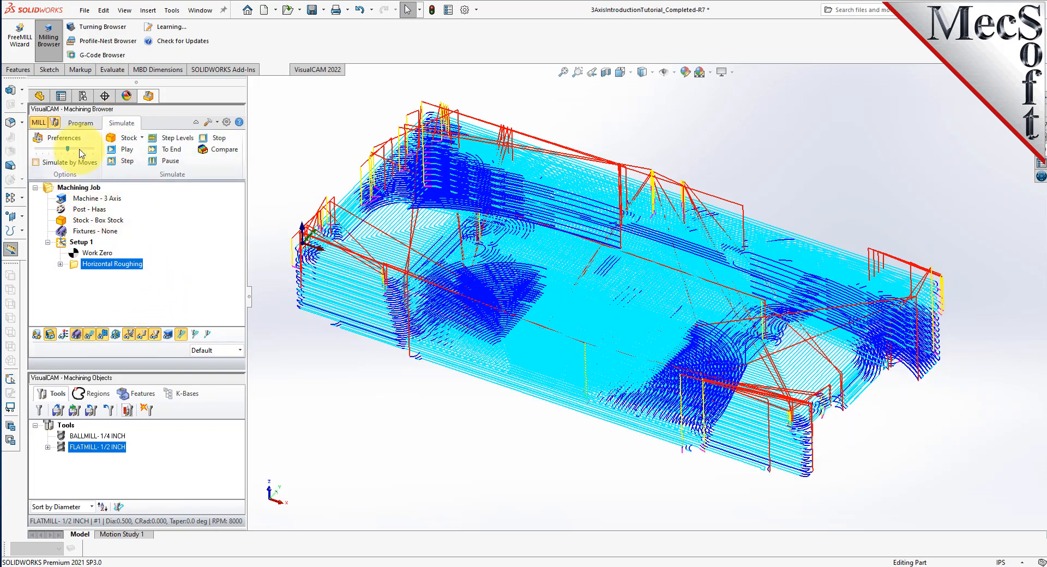
pyautogui.click(65, 138)
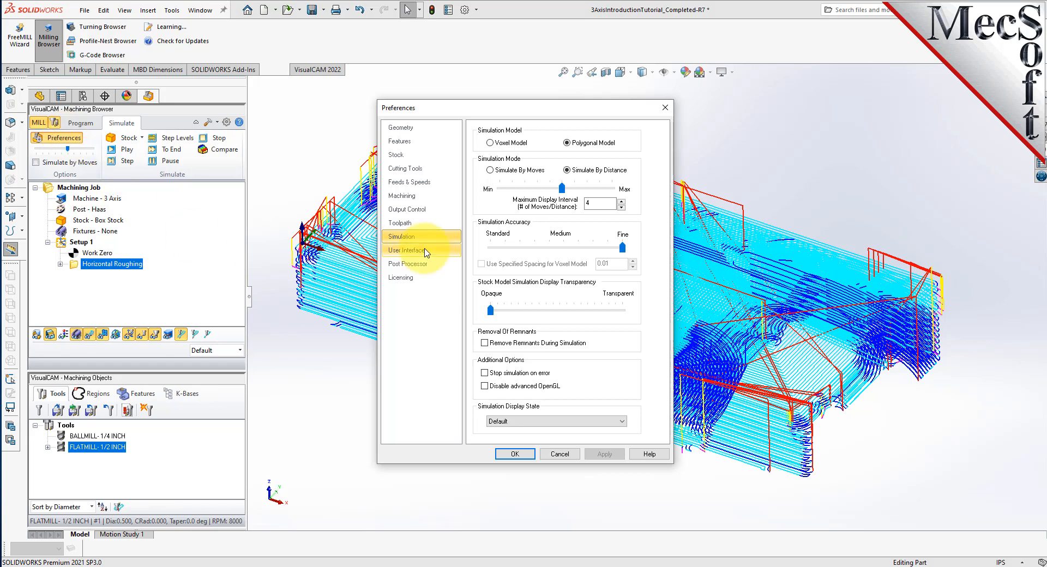
pyautogui.click(567, 142)
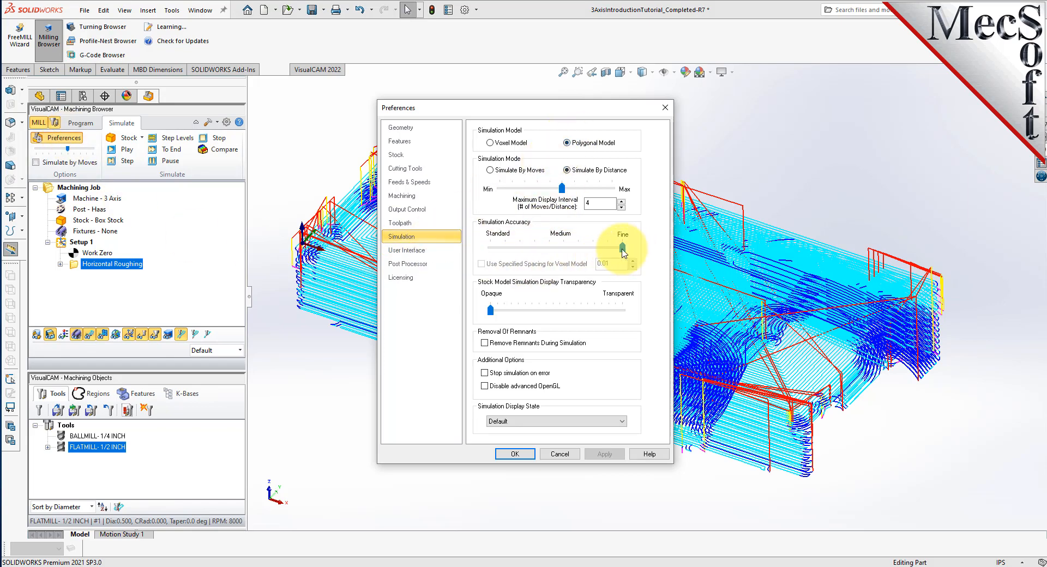
pyautogui.moveTo(600, 204); pyautogui.dragTo(557, 206)
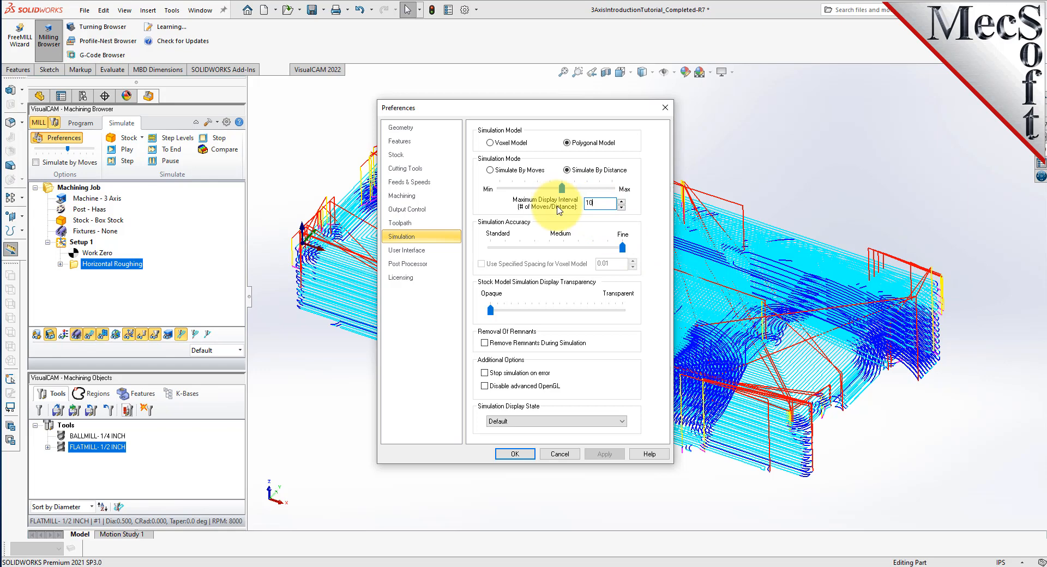
pyautogui.click(515, 454)
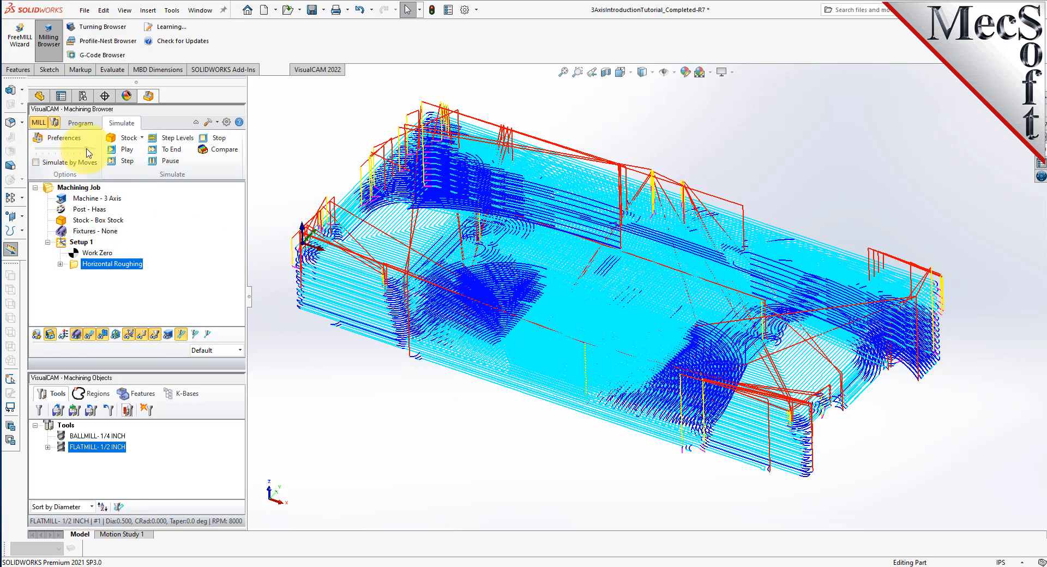
# Run and pause the roughing simulation, hide the toolpath lines, and orbit around the terraced stock.
pyautogui.click(128, 150)
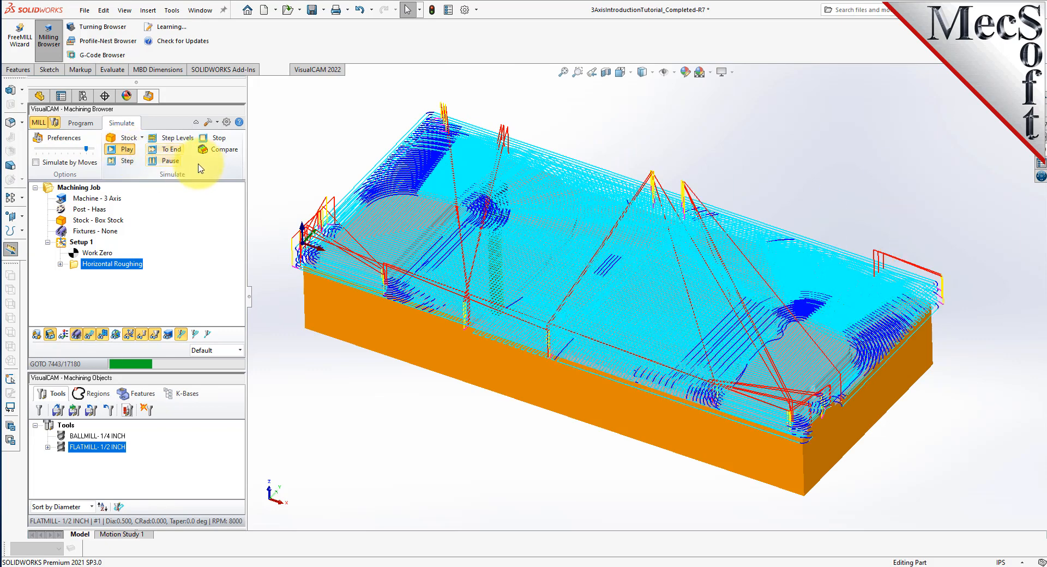
pyautogui.click(171, 162)
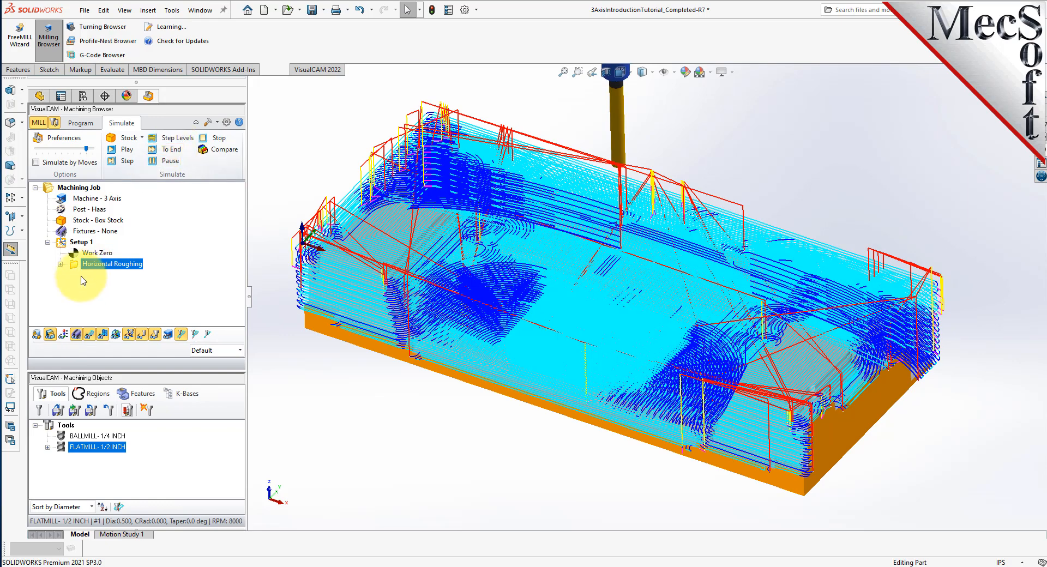
pyautogui.click(89, 334)
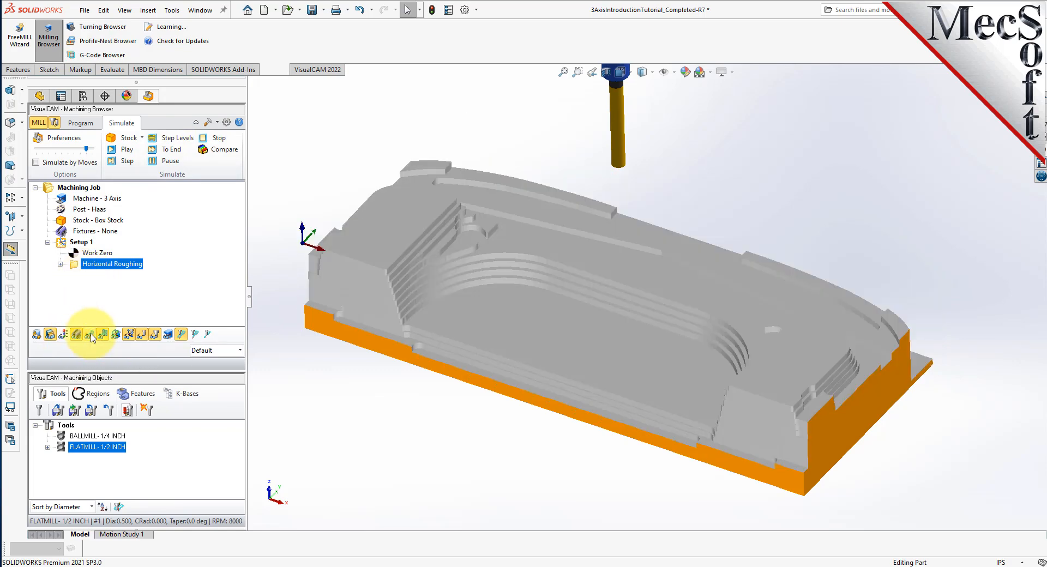
pyautogui.click(90, 334)
pyautogui.click(90, 334)
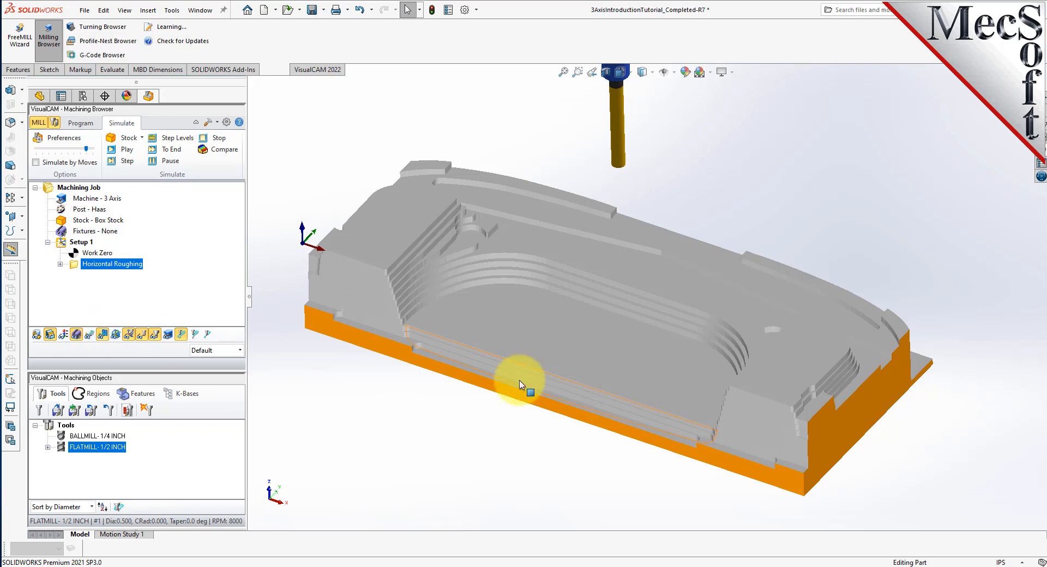
pyautogui.moveTo(514, 451); pyautogui.dragTo(444, 397, button='middle')
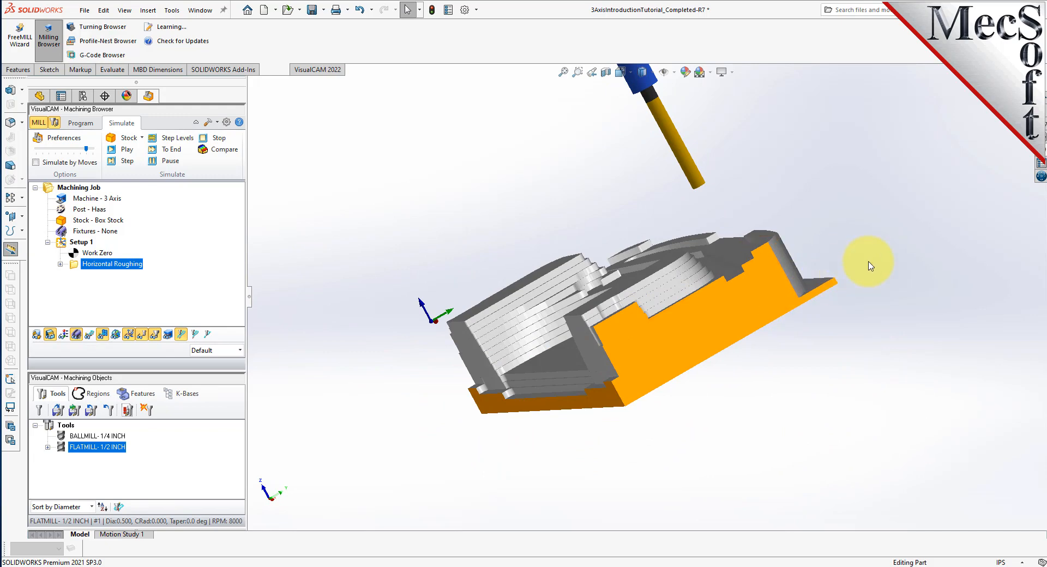
pyautogui.moveTo(480, 222); pyautogui.dragTo(544, 255, button='middle')
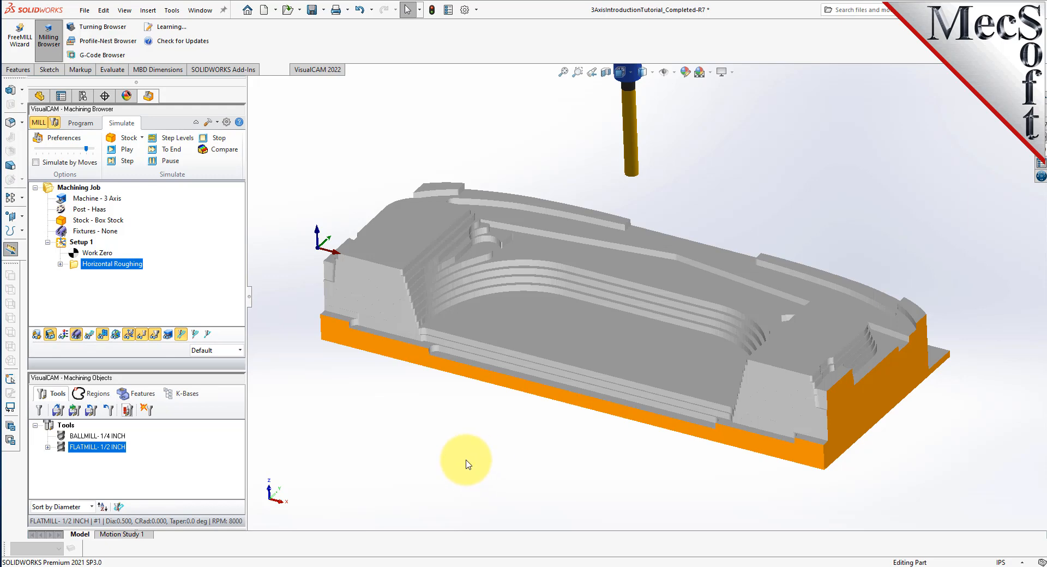
# Add a Parallel Finishing operation from the 3 Axis Adv gallery on the Program tab.
pyautogui.click(82, 124)
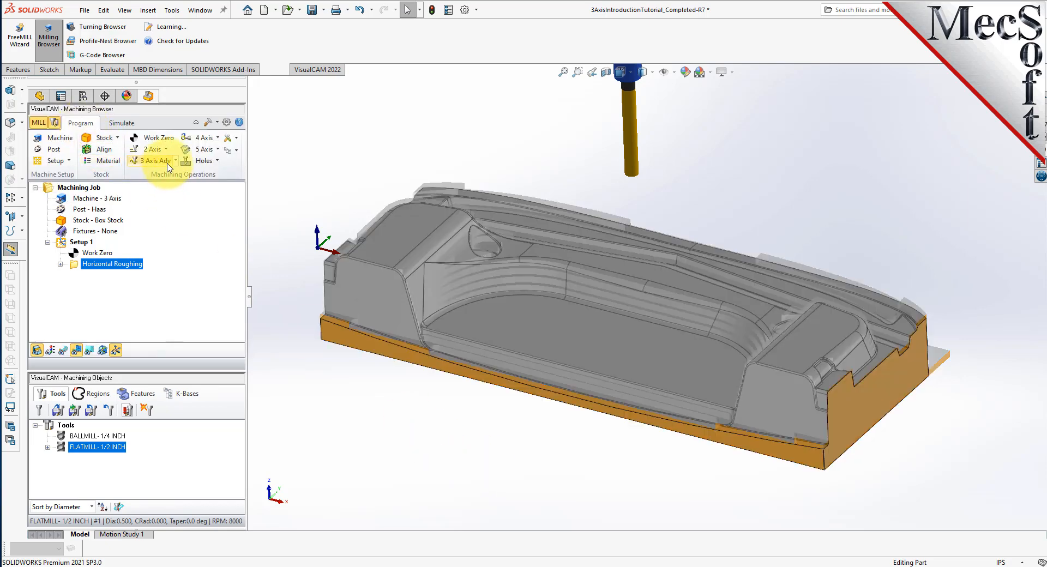
pyautogui.click(170, 162)
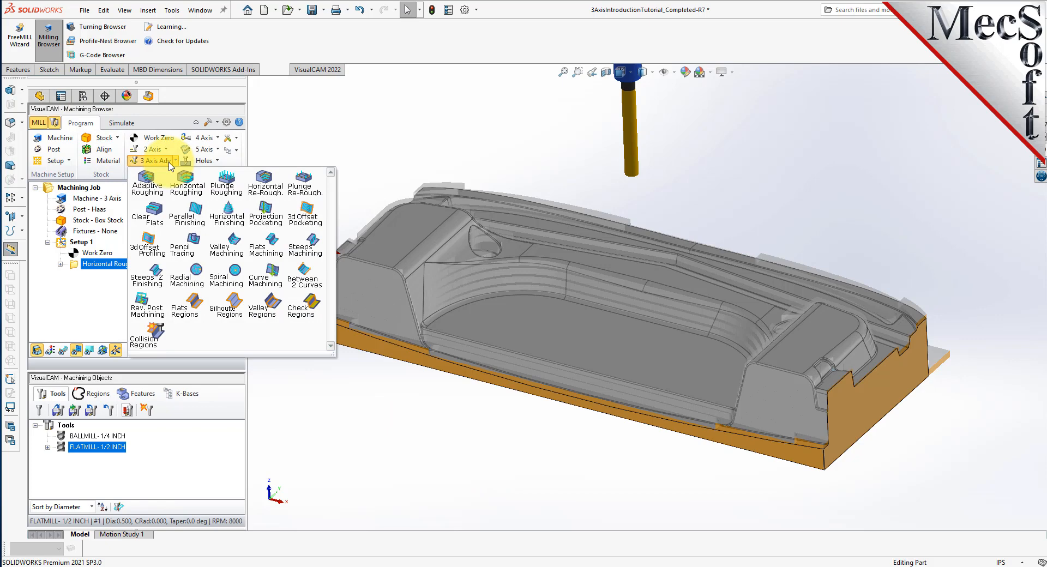
pyautogui.click(200, 220)
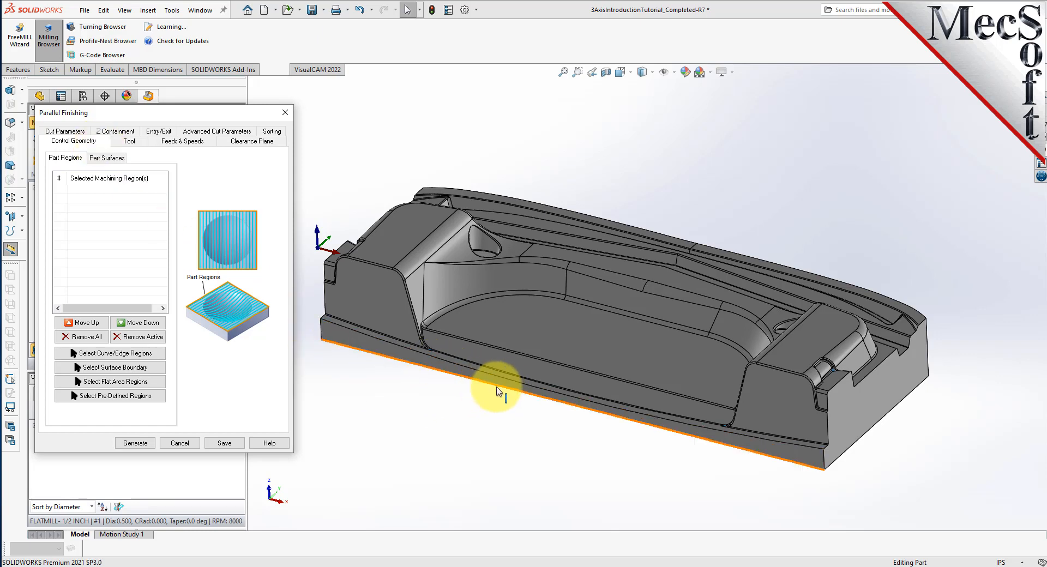
# Pick the part's flat face as the region so it is listed as DriveFlat Area 1.
pyautogui.click(158, 387)
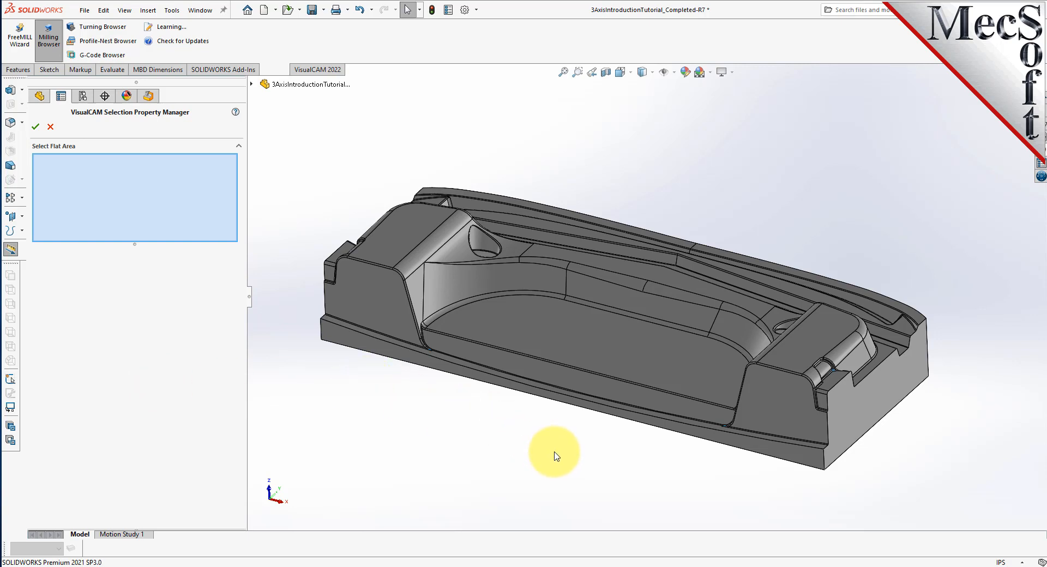
pyautogui.moveTo(568, 418); pyautogui.dragTo(567, 329, button='middle')
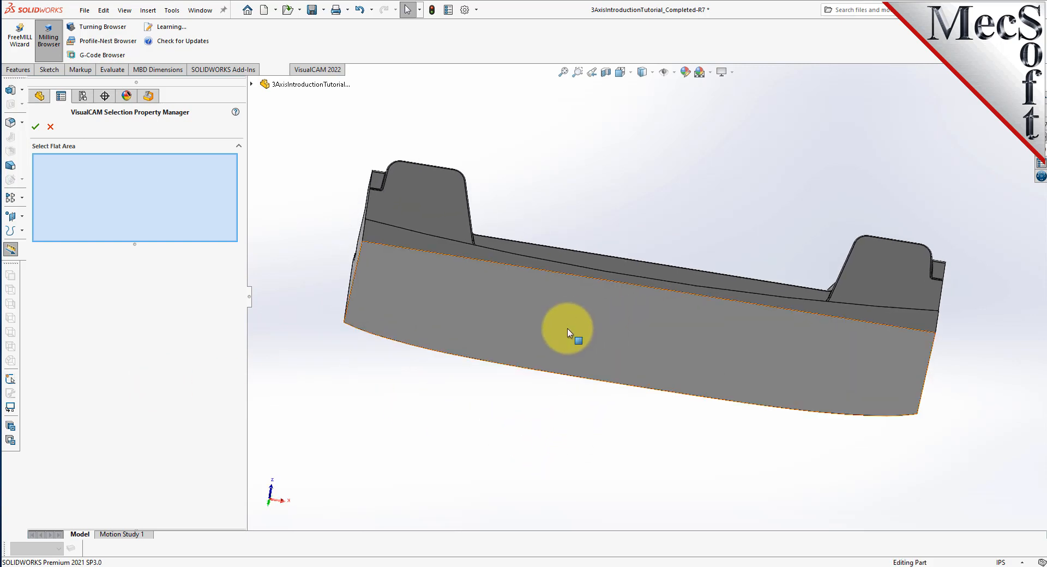
pyautogui.click(611, 332)
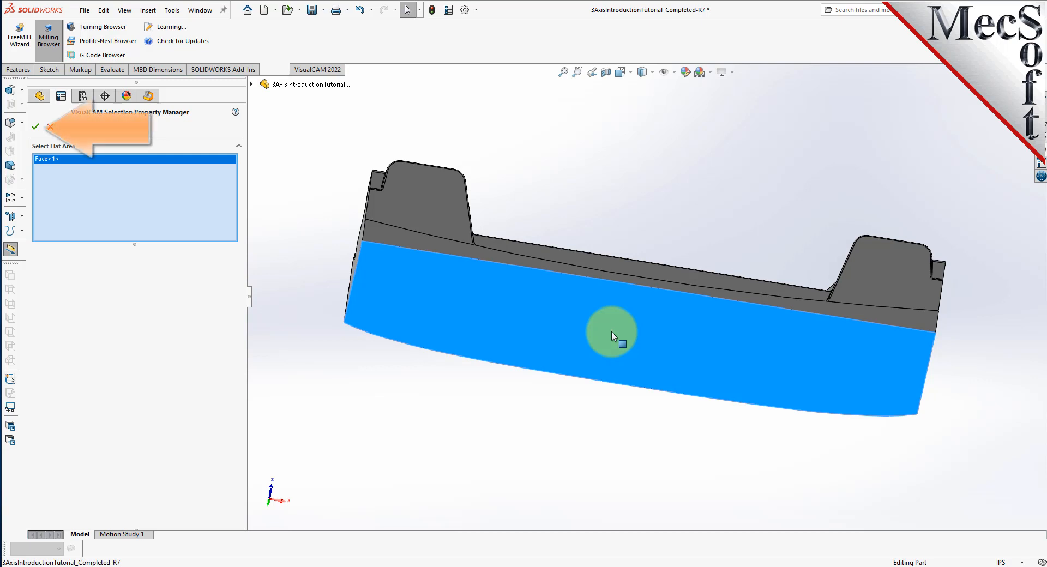
pyautogui.click(37, 128)
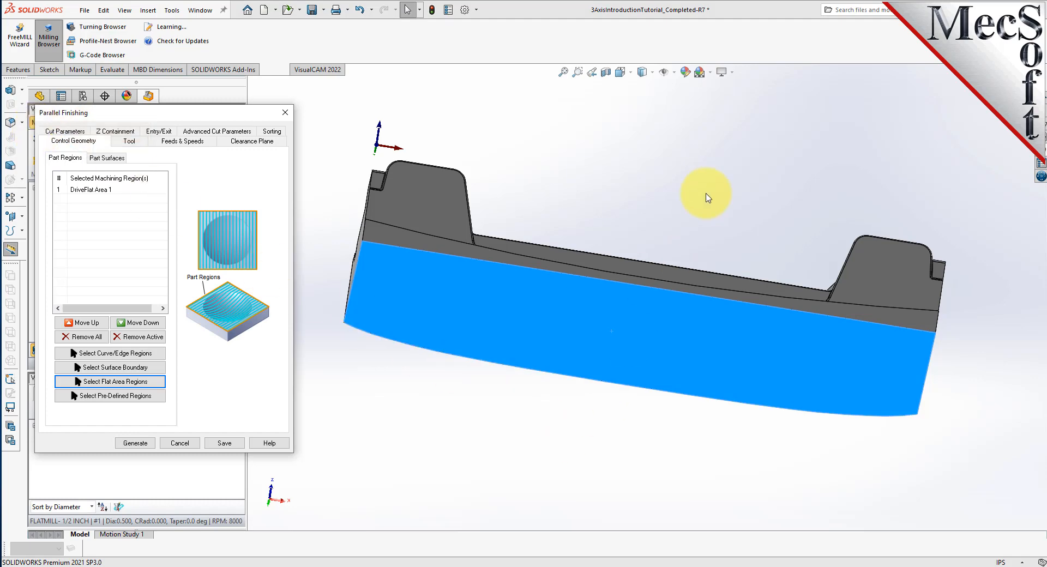
pyautogui.moveTo(696, 194); pyautogui.dragTo(673, 245, button='middle')
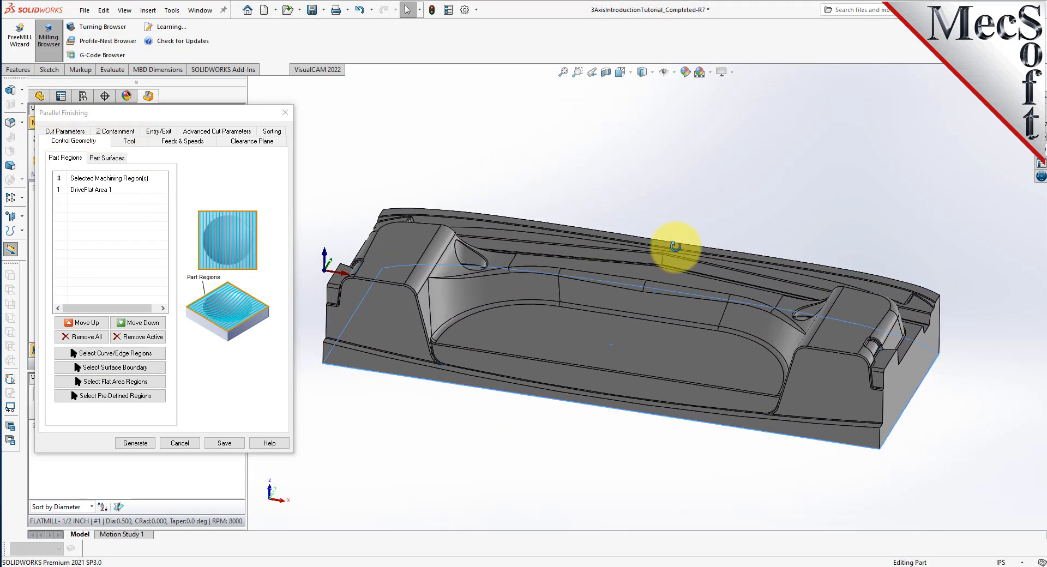
pyautogui.click(105, 194)
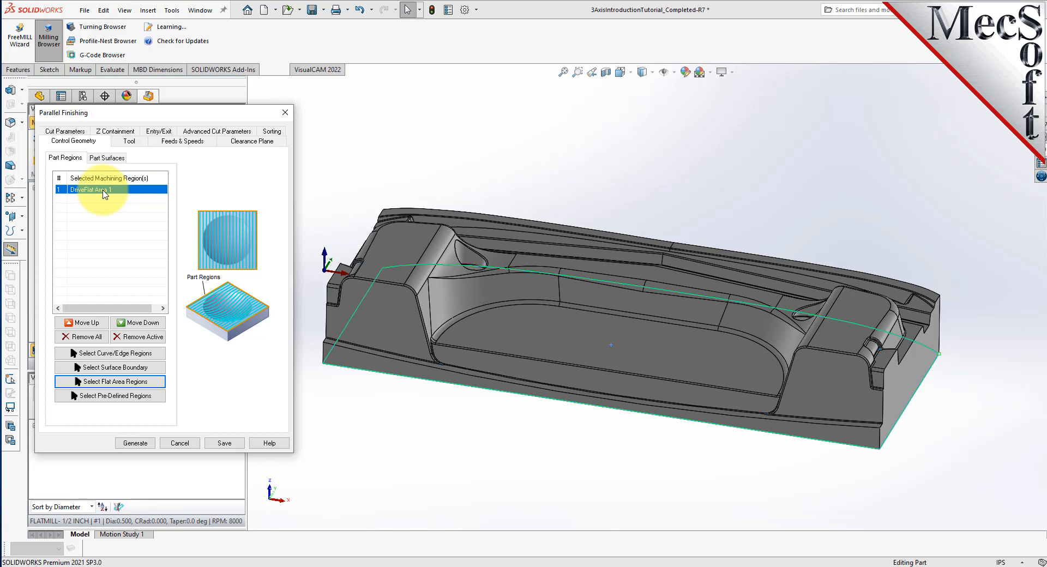
# Use the 1/4 inch ball mill with a 45° cut angle and generate the Parallel Finishing toolpath.
pyautogui.click(129, 141)
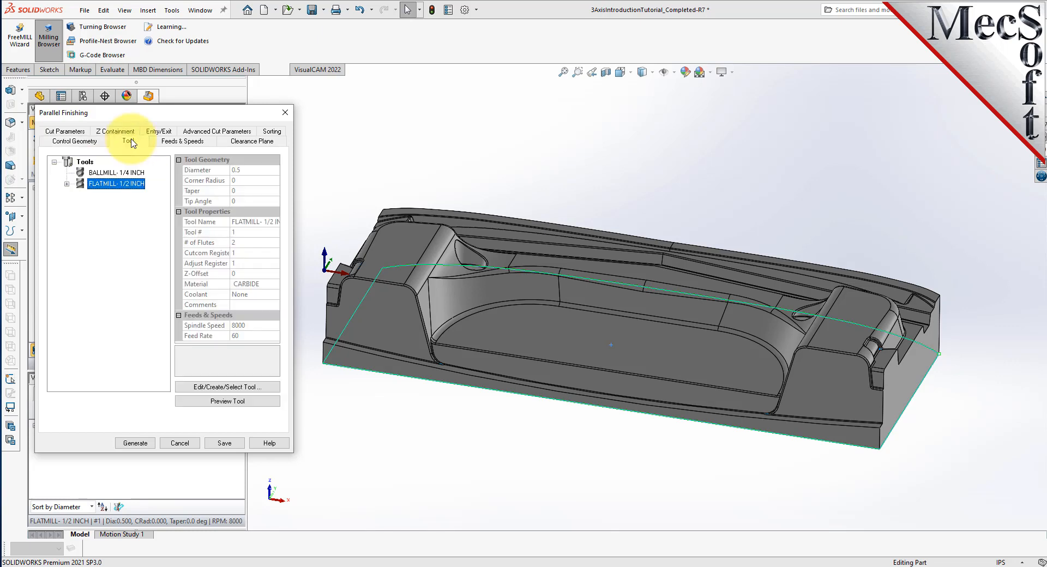
pyautogui.click(107, 172)
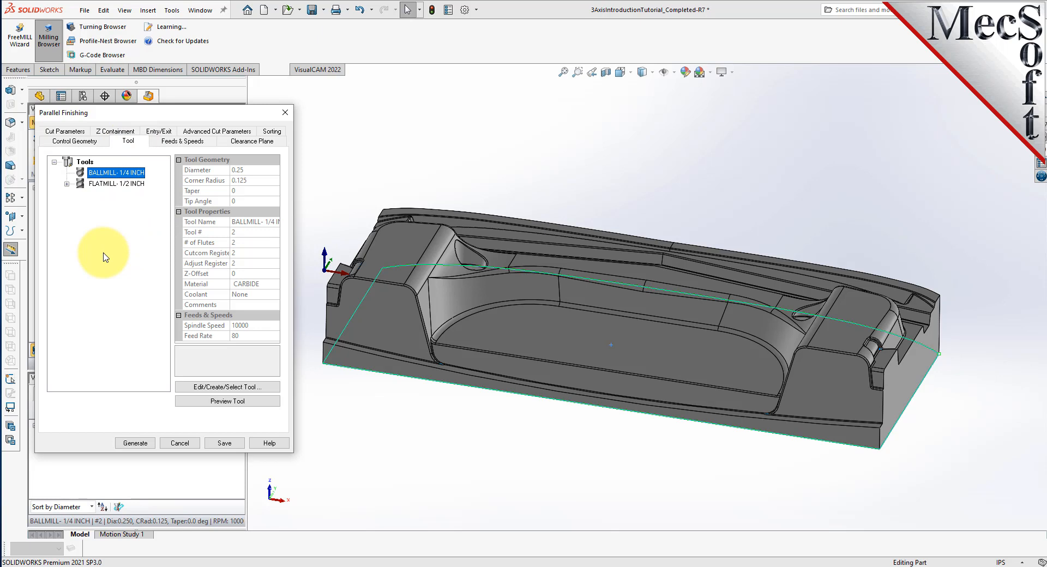
pyautogui.click(72, 131)
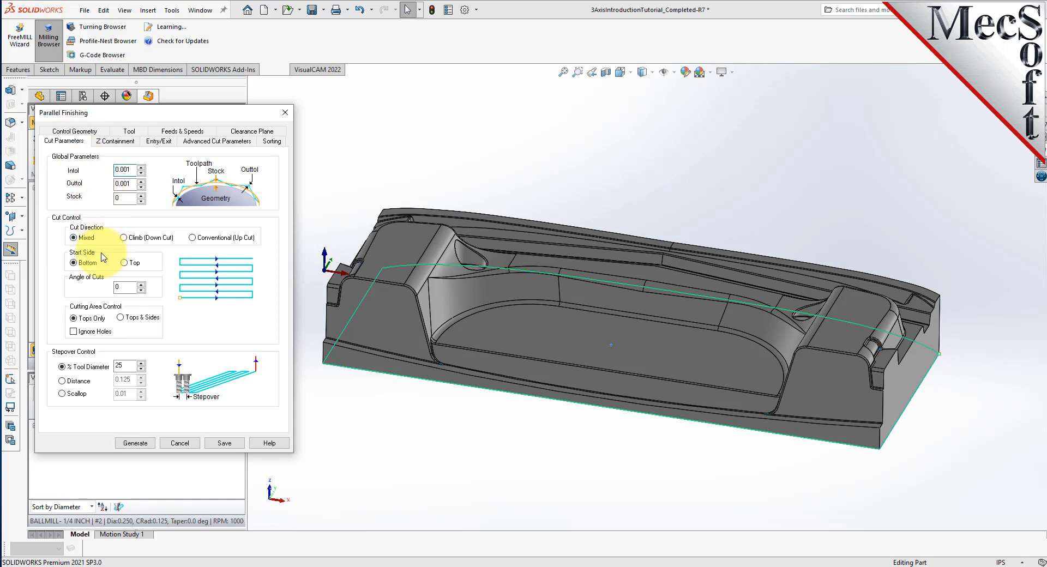
pyautogui.moveTo(131, 289); pyautogui.dragTo(95, 287)
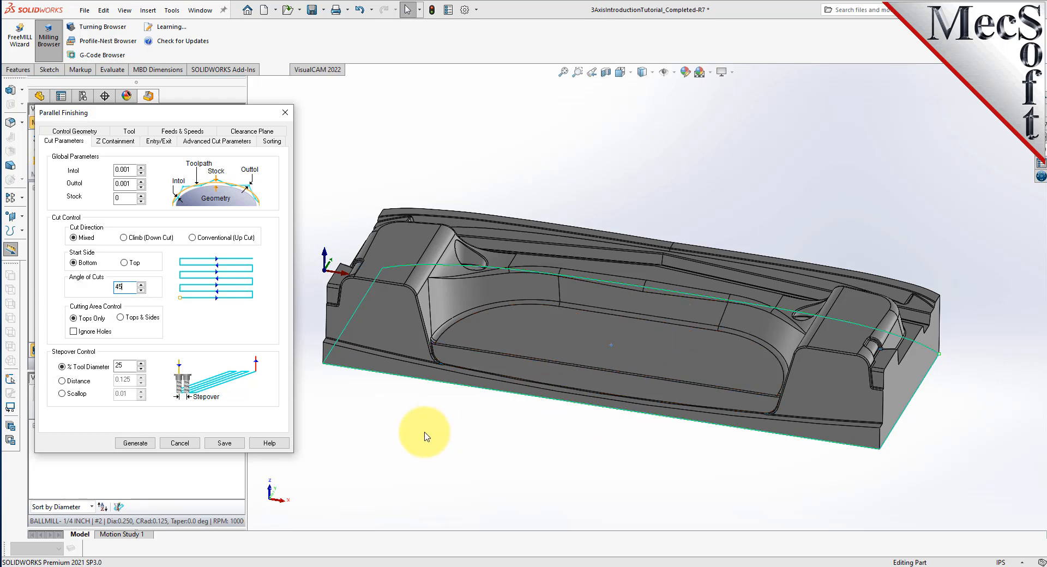
pyautogui.doubleClick(123, 366)
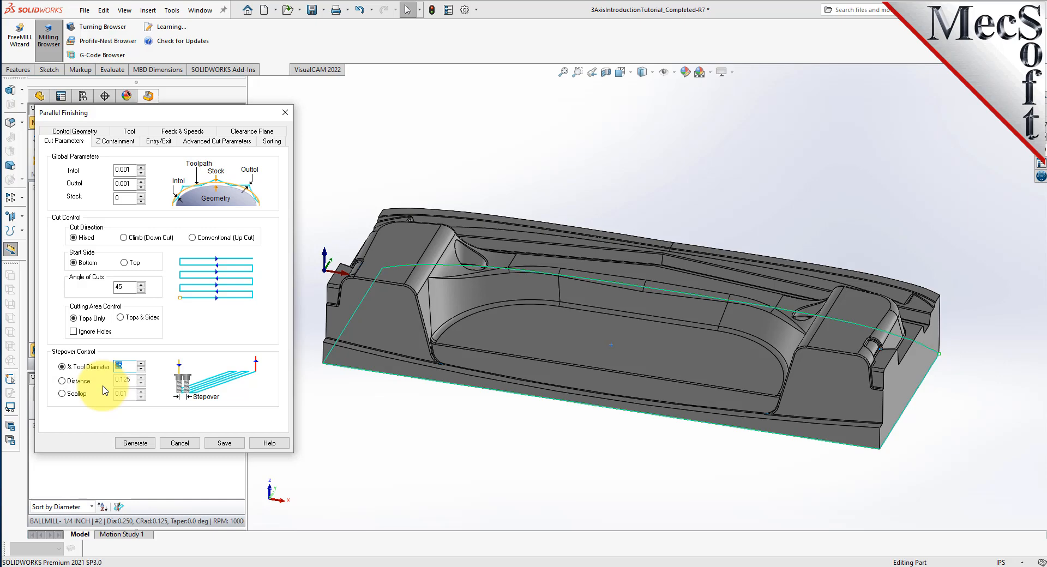
pyautogui.click(136, 444)
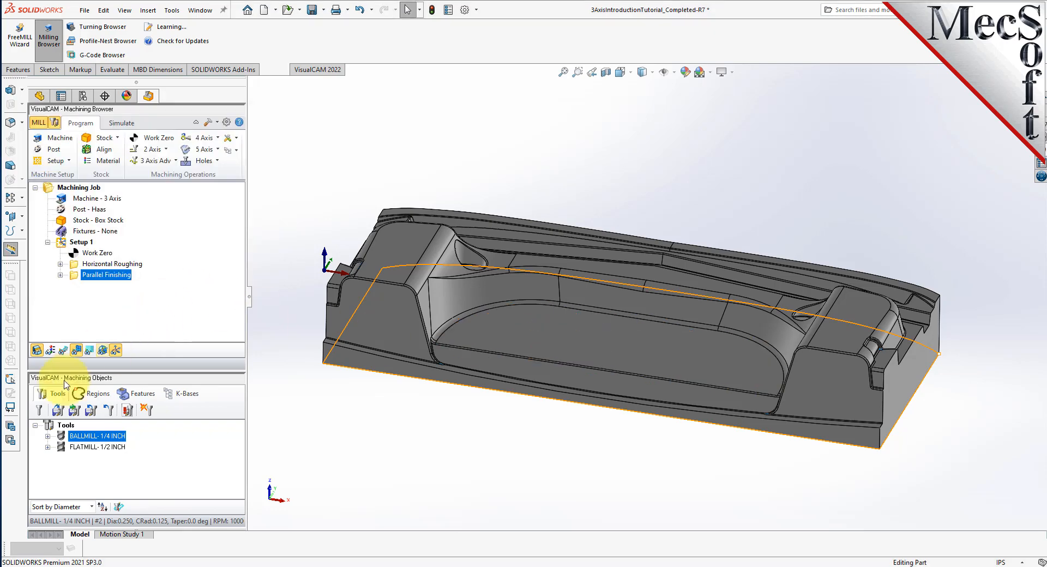
# Show the Parallel Finishing toolpath, fit the part in view, and orbit to inspect the angled passes.
pyautogui.click(64, 350)
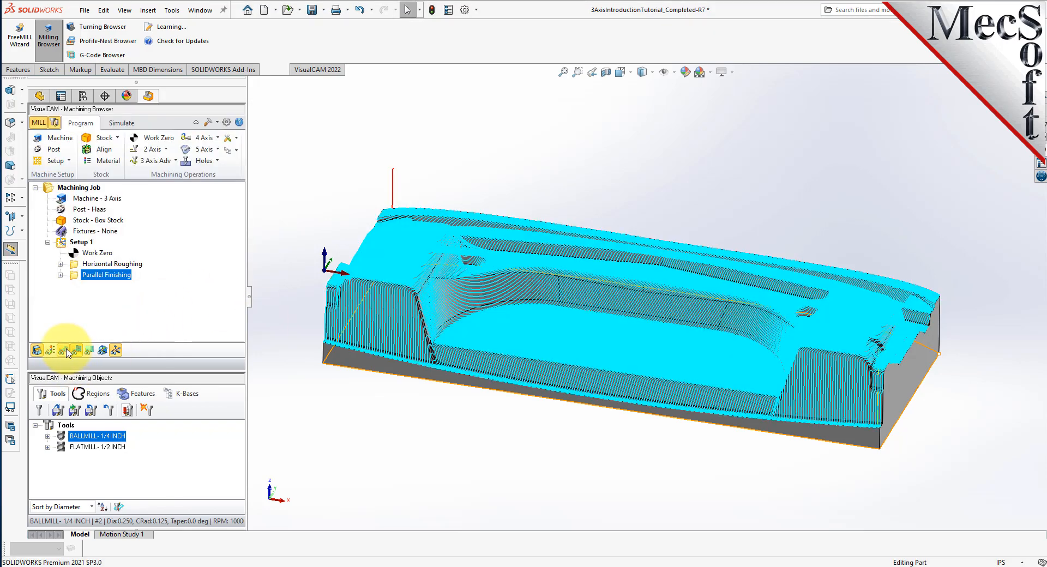
pyautogui.scroll(5, 654, 458)
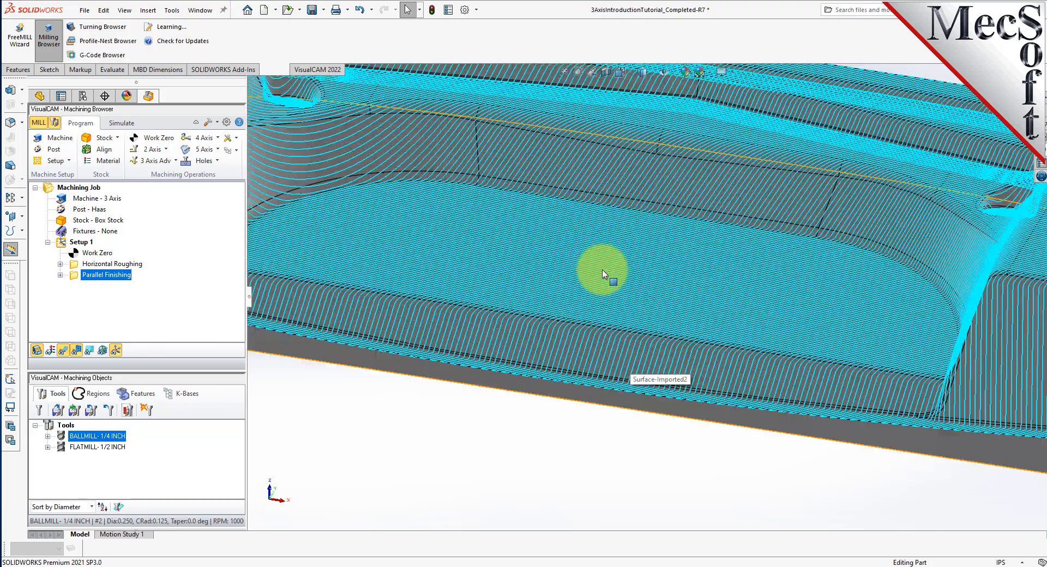
pyautogui.scroll(-3, 602, 274)
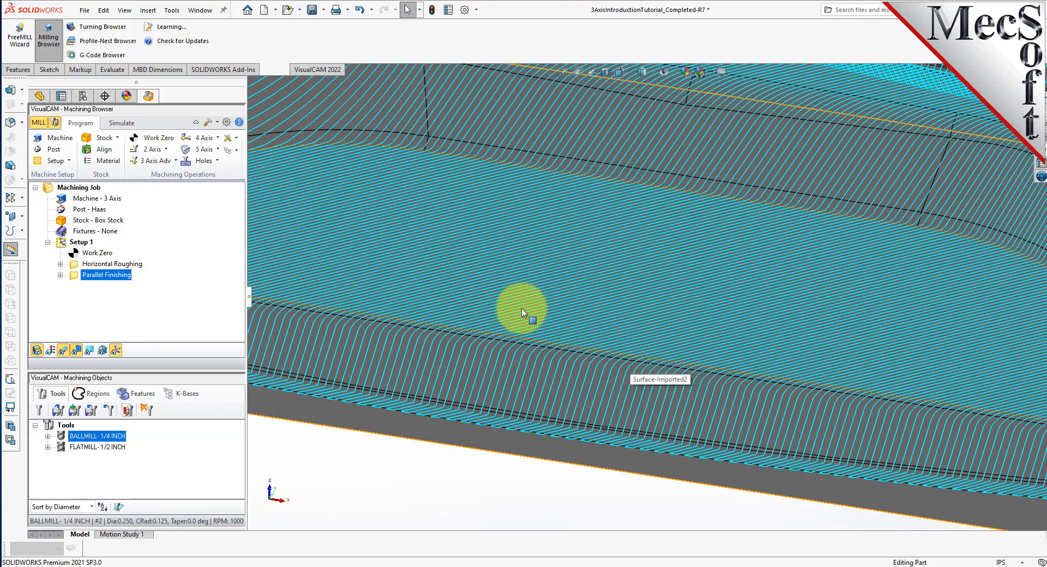
pyautogui.press('f')
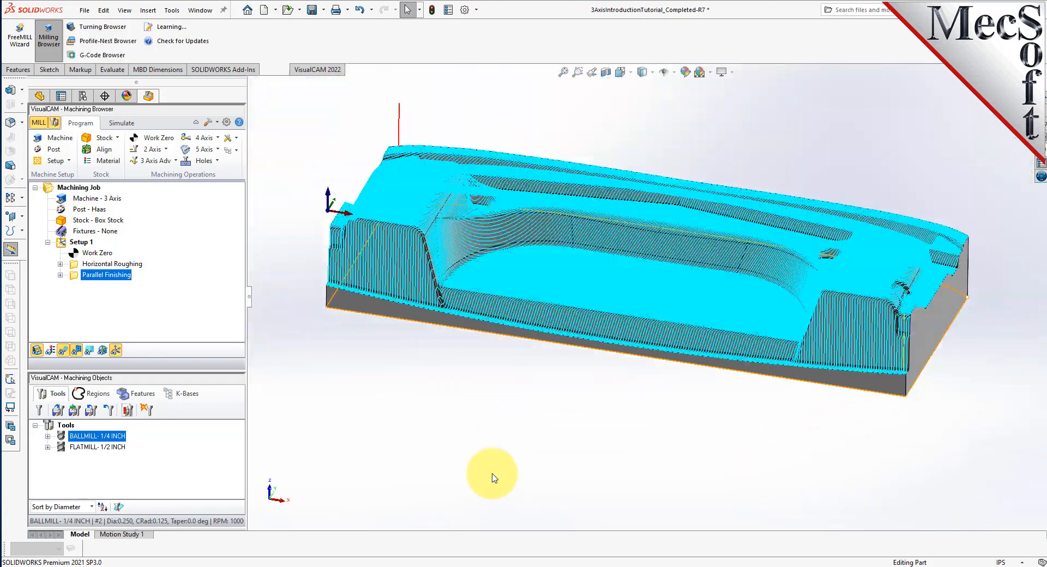
pyautogui.moveTo(561, 397); pyautogui.dragTo(498, 451, button='middle')
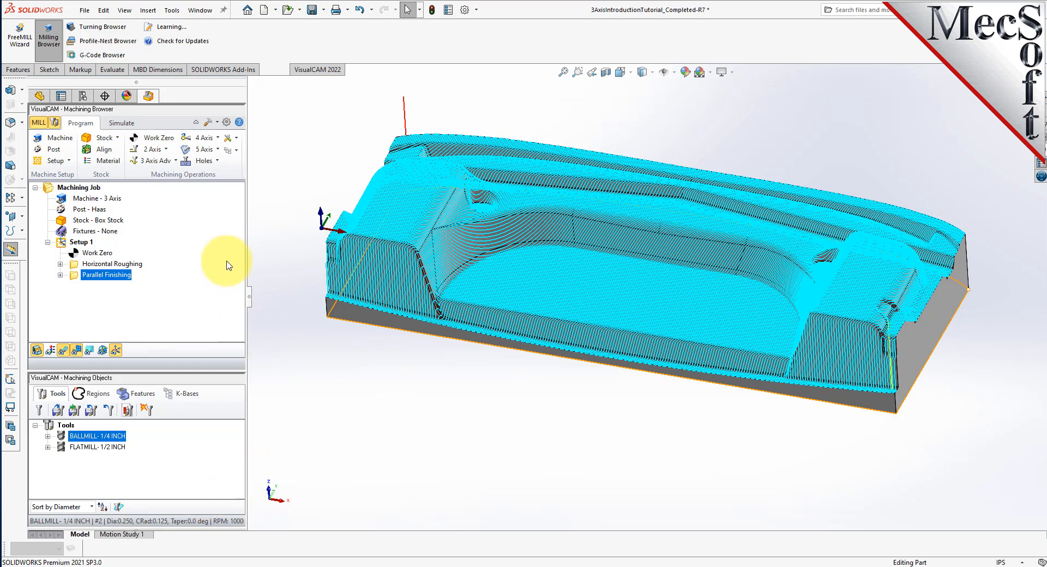
pyautogui.click(122, 123)
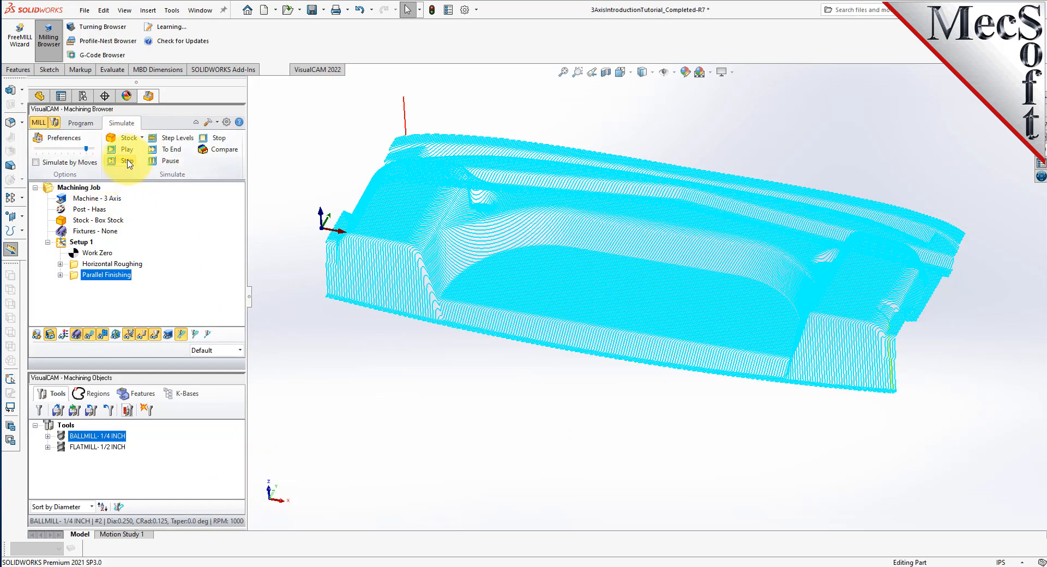
pyautogui.click(36, 162)
pyautogui.click(130, 152)
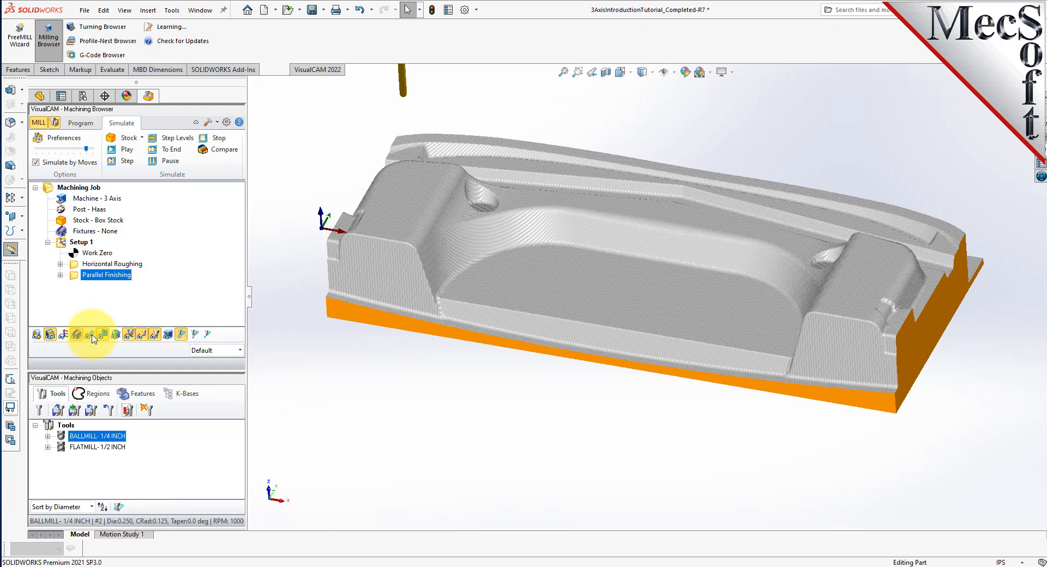
pyautogui.click(92, 339)
pyautogui.click(93, 339)
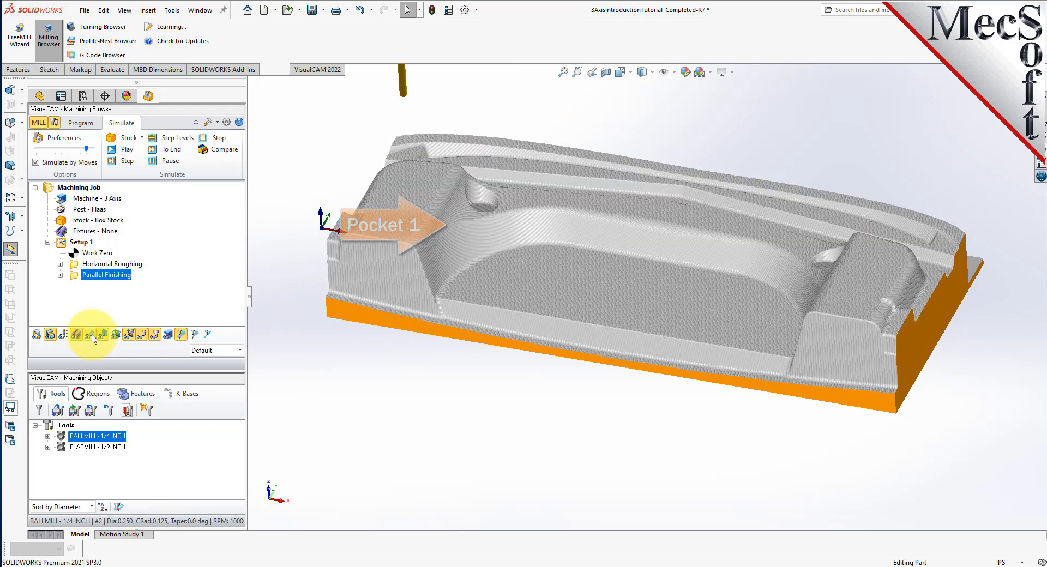
pyautogui.scroll(-10, 553, 232)
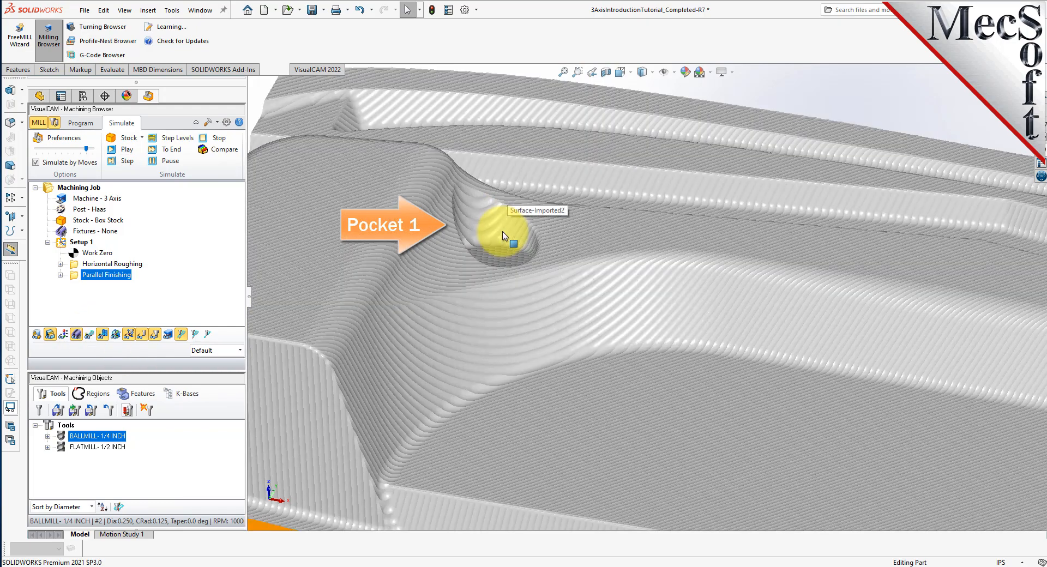
pyautogui.scroll(6, 474, 240)
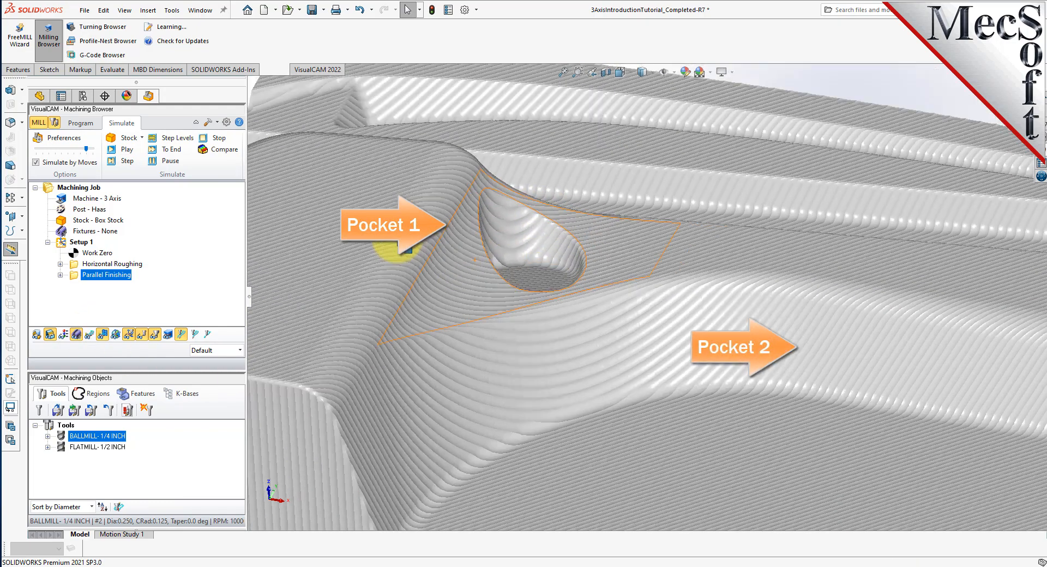
pyautogui.rightClick(404, 240)
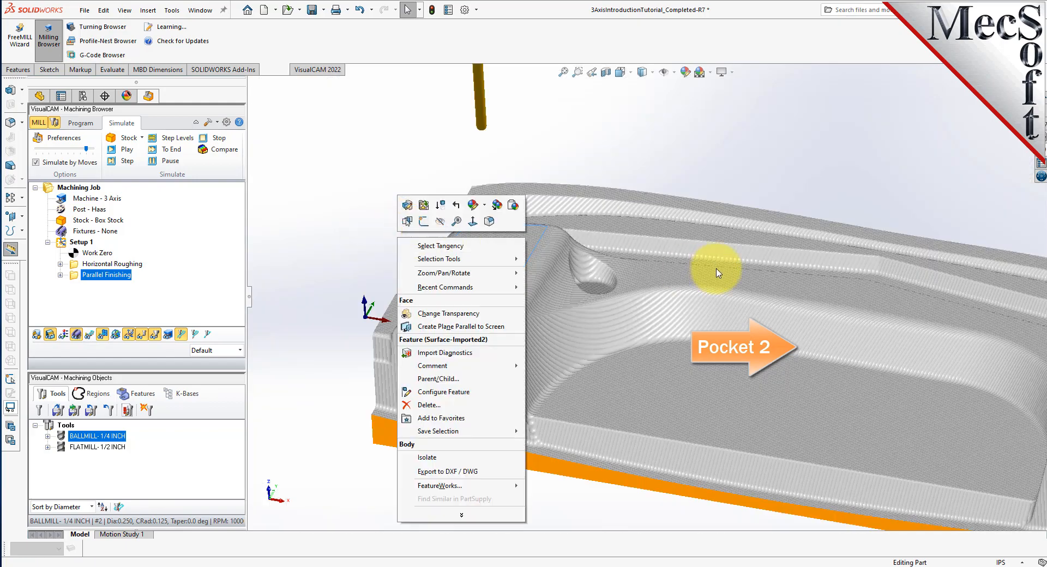
pyautogui.click(702, 144)
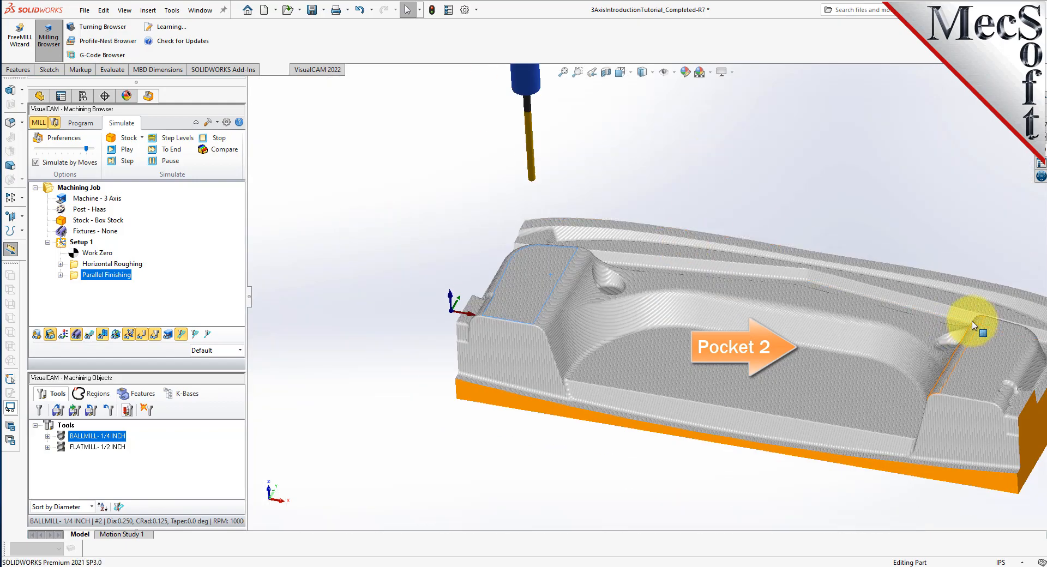
pyautogui.scroll(-8, 899, 328)
pyautogui.scroll(10, 796, 297)
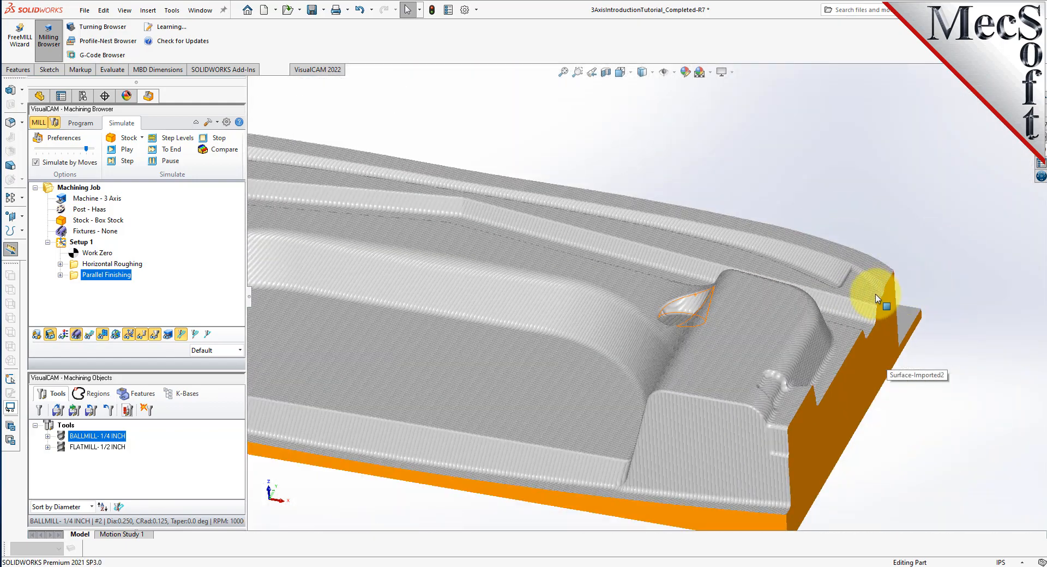
pyautogui.scroll(-5, 457, 272)
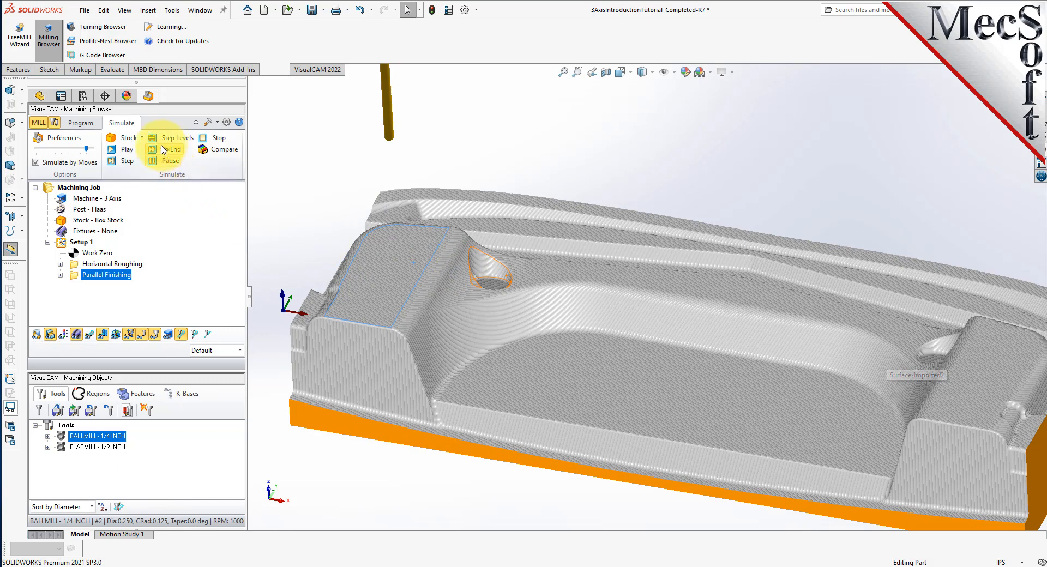
# Start a Radial Machining operation from 3 Axis Adv and clear its existing face and edge selections.
pyautogui.click(97, 124)
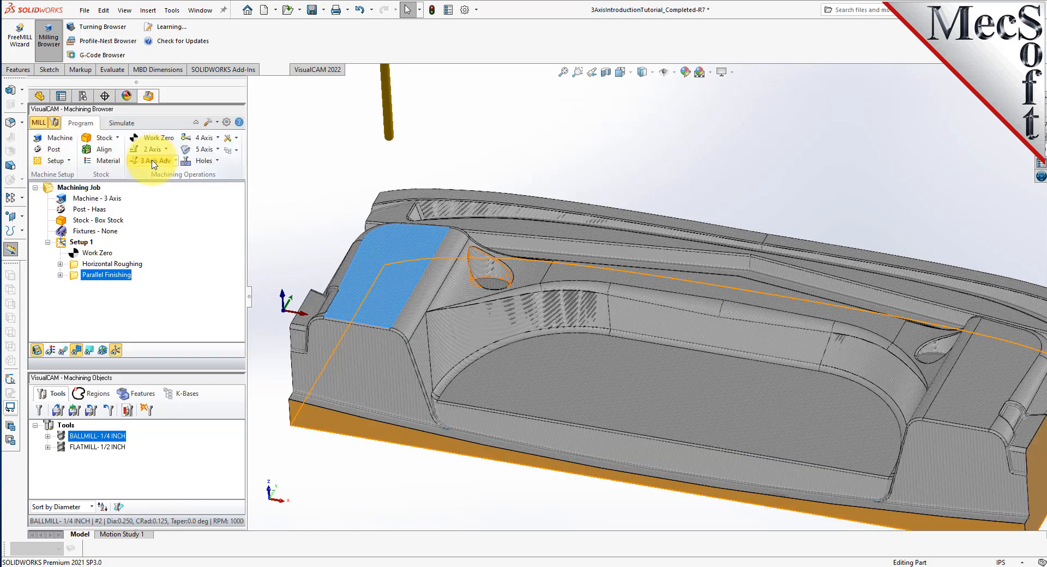
pyautogui.click(161, 162)
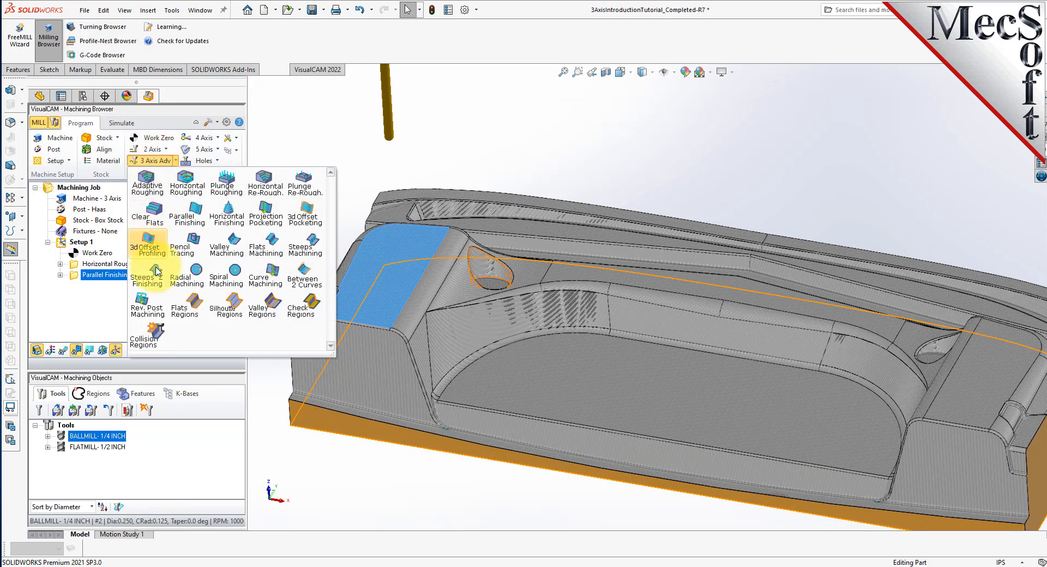
pyautogui.click(189, 279)
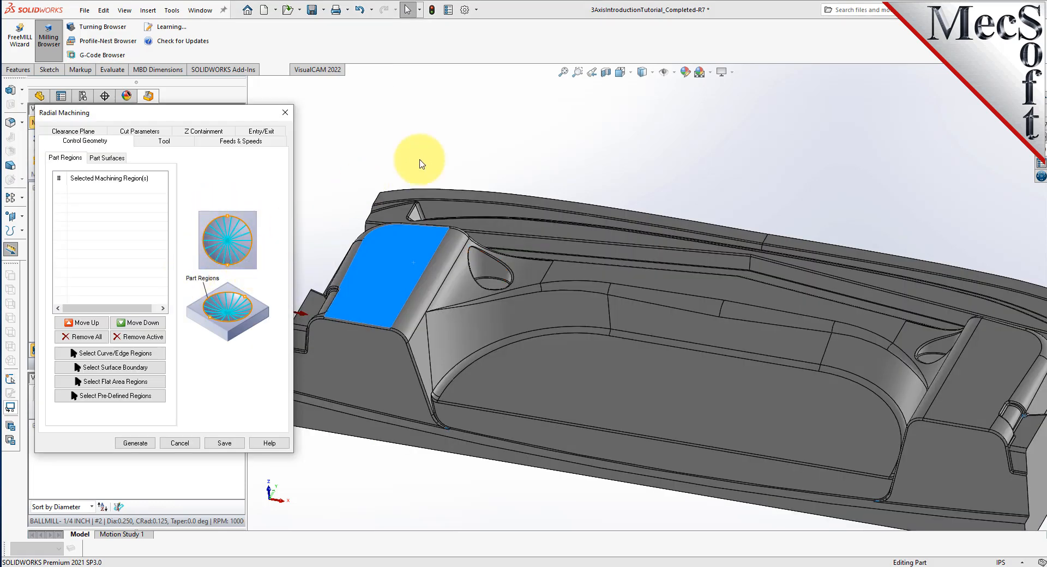
pyautogui.click(511, 119)
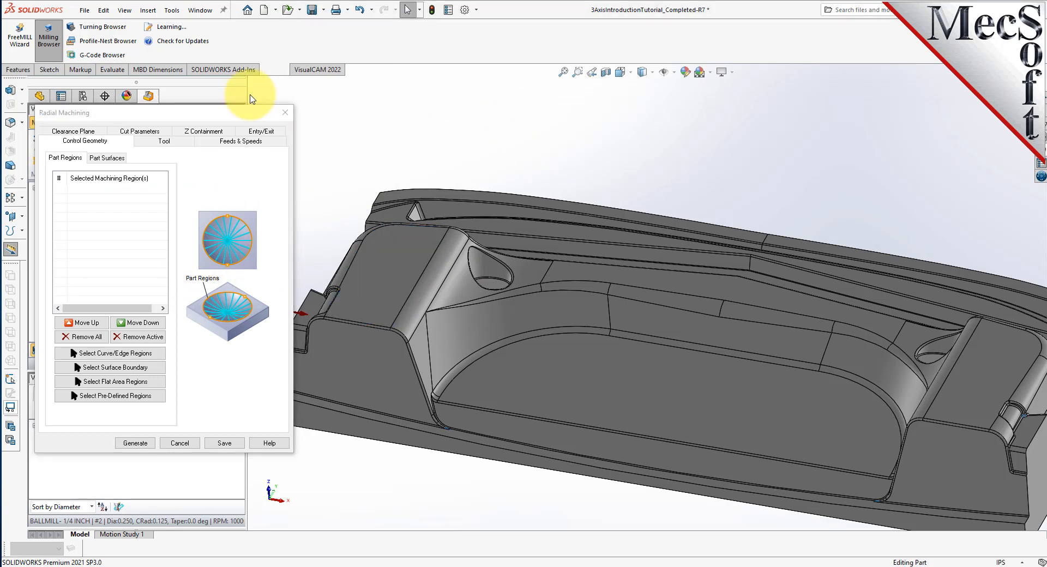
pyautogui.click(147, 114)
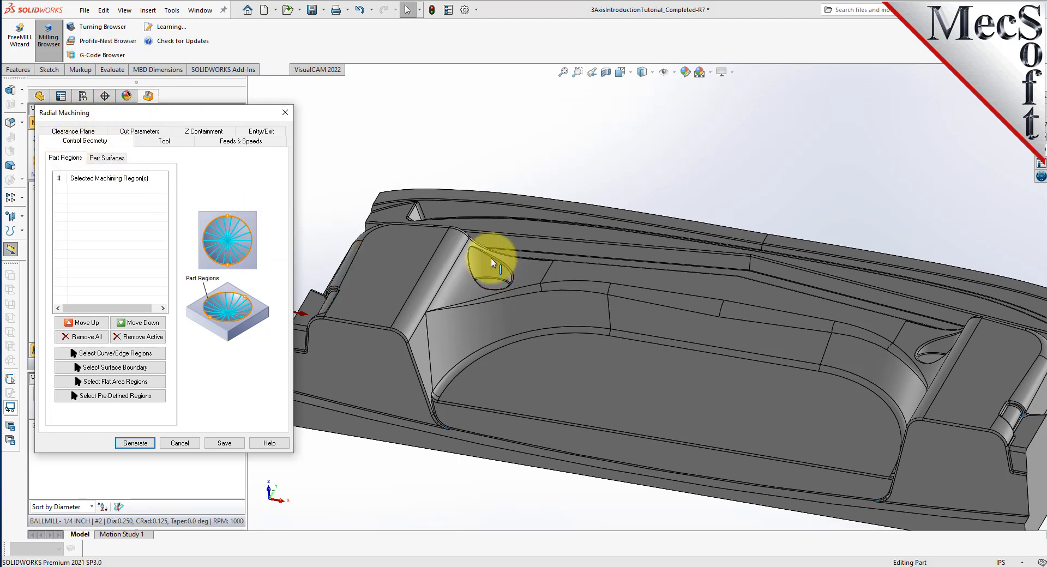
pyautogui.scroll(-5, 529, 280)
pyautogui.scroll(-3, 541, 280)
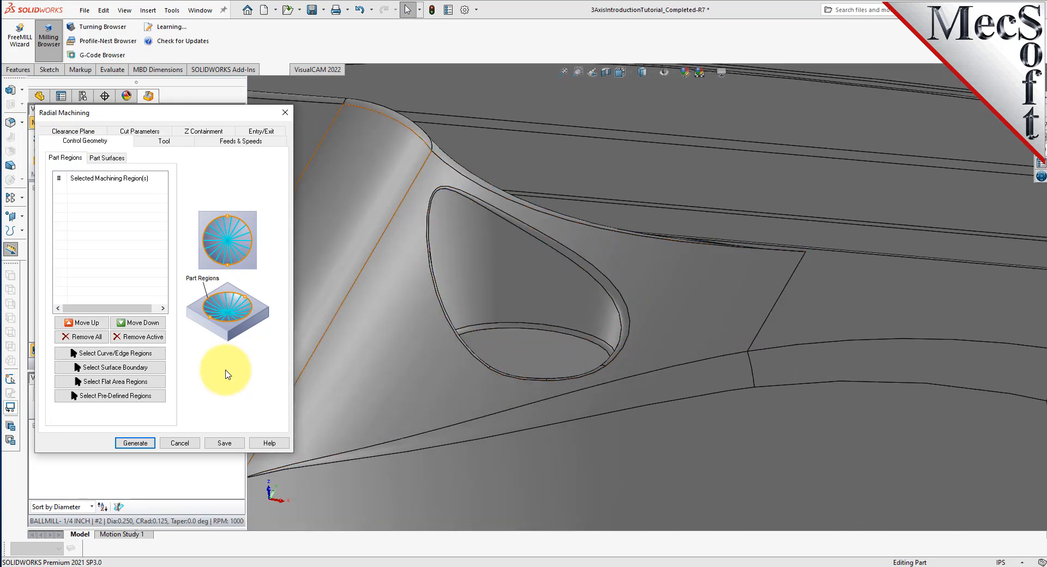
# Pick the full edge loops of both teardrop pockets as Loop<1> and Loop<2>.
pyautogui.click(159, 355)
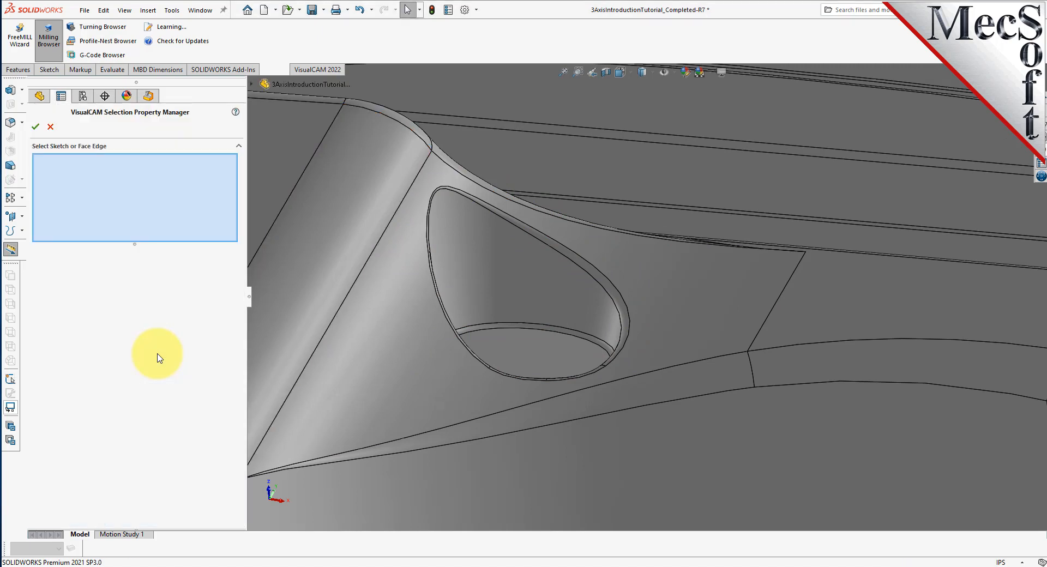
pyautogui.rightClick(566, 249)
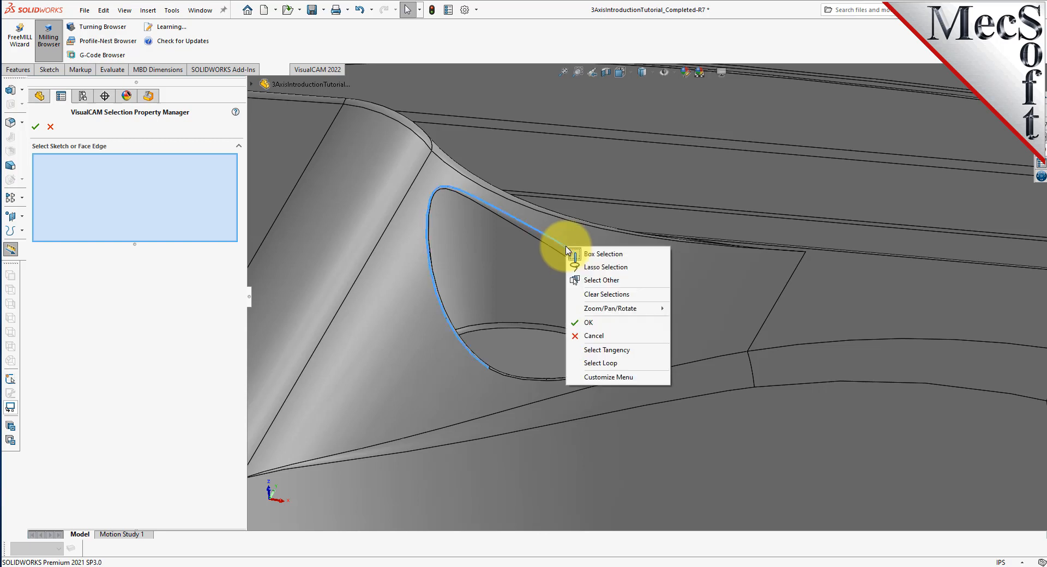
pyautogui.click(615, 364)
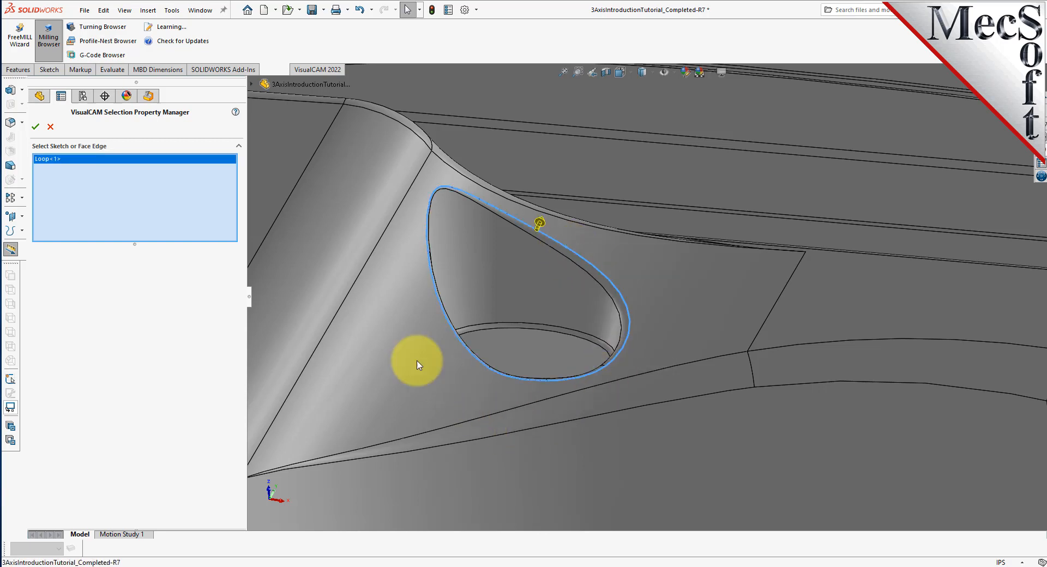
pyautogui.press('f')
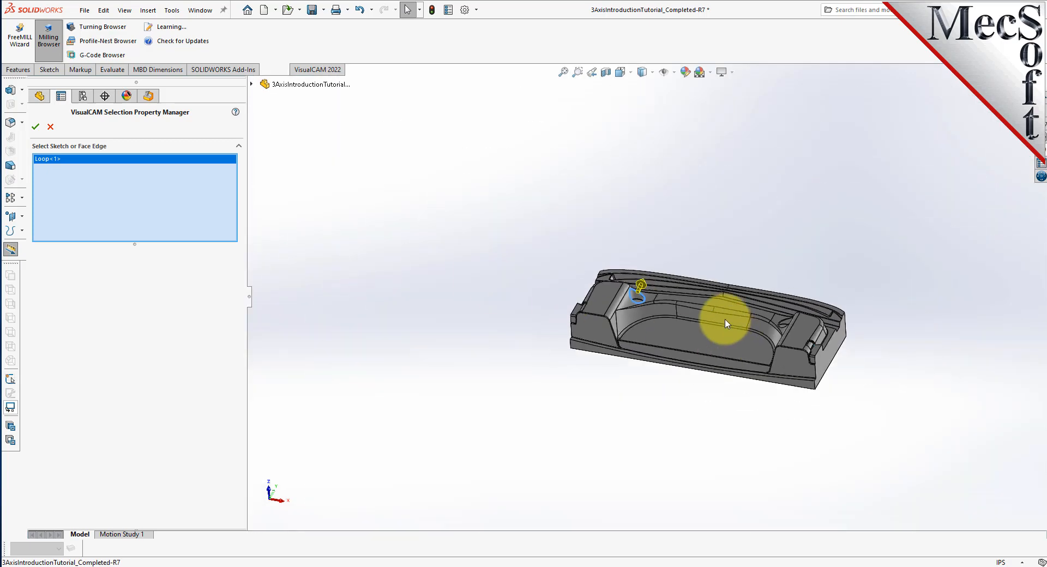
pyautogui.scroll(-10, 838, 327)
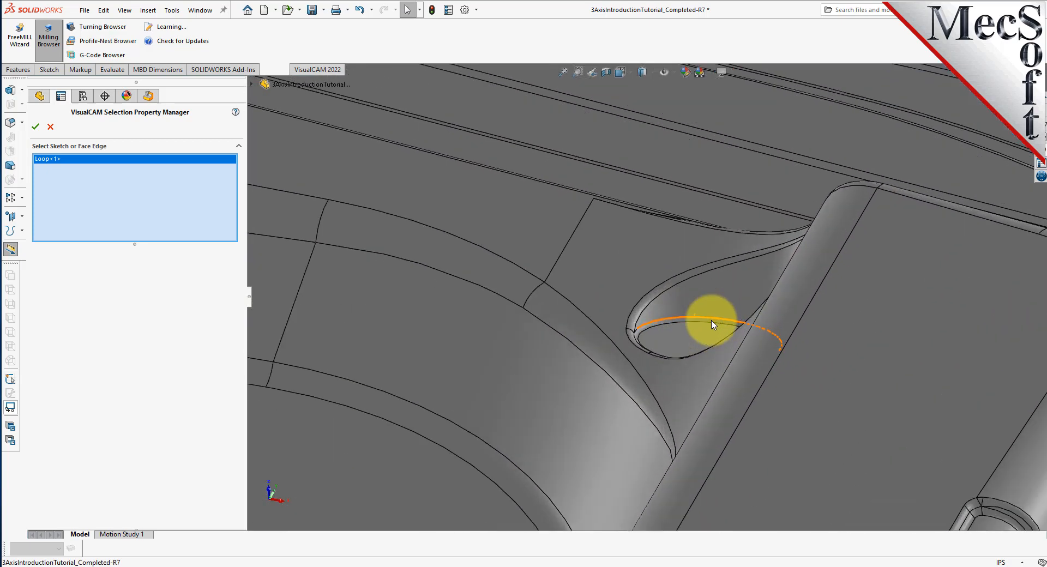
pyautogui.rightClick(663, 266)
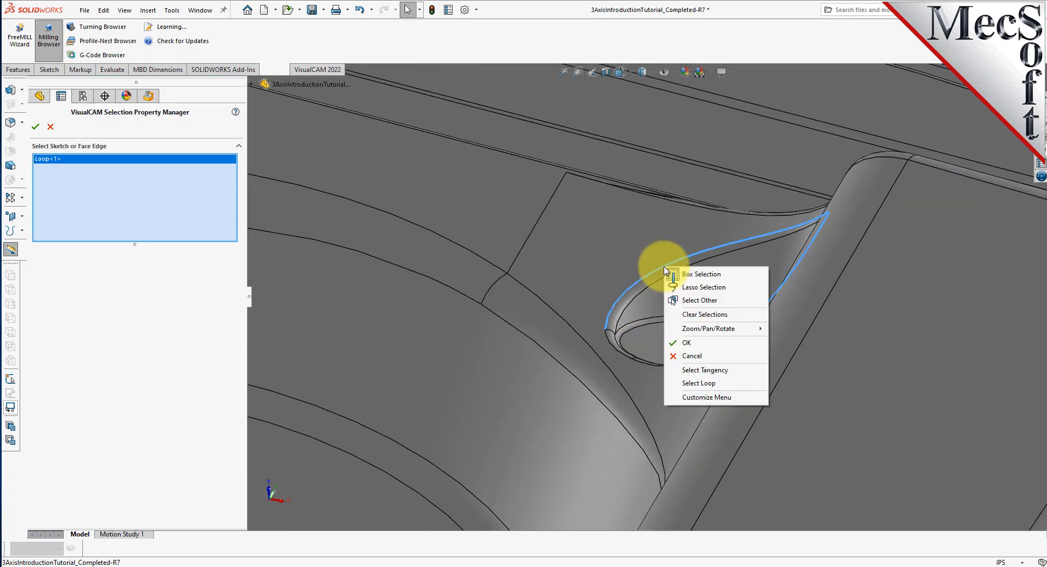
pyautogui.click(699, 382)
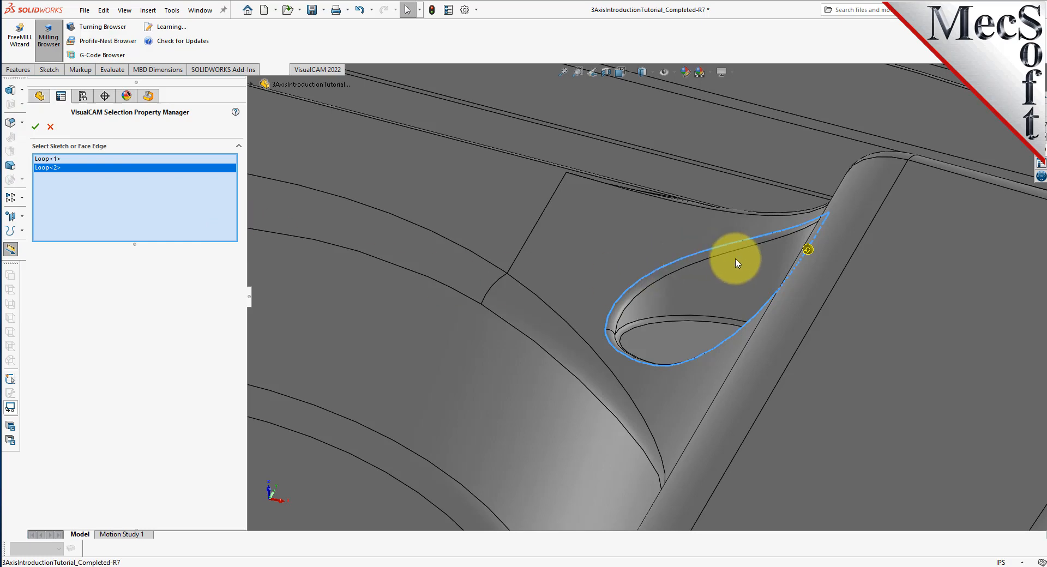
pyautogui.scroll(5, 778, 281)
pyautogui.scroll(10, 700, 305)
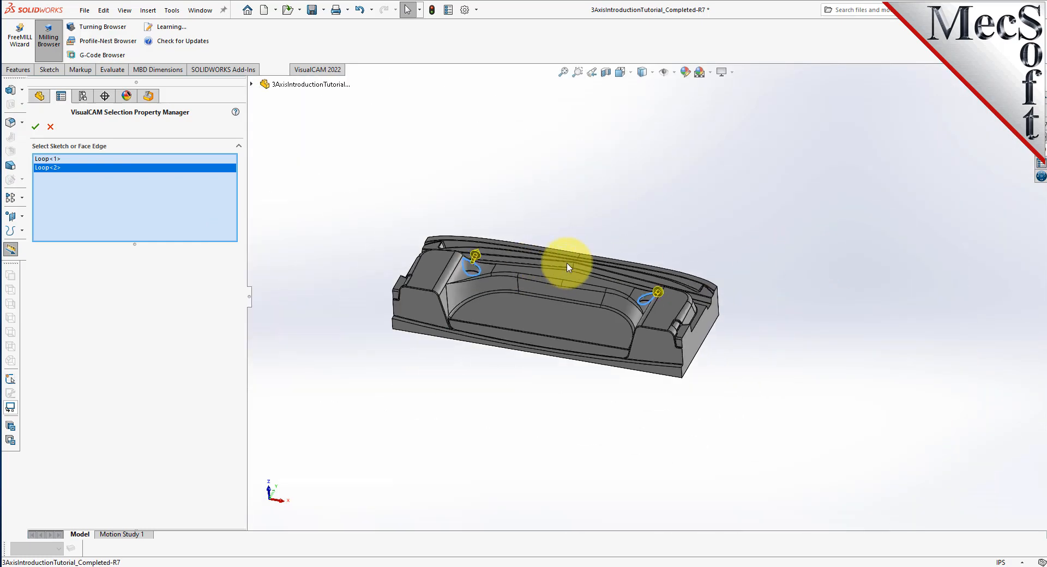
pyautogui.scroll(-5, 566, 267)
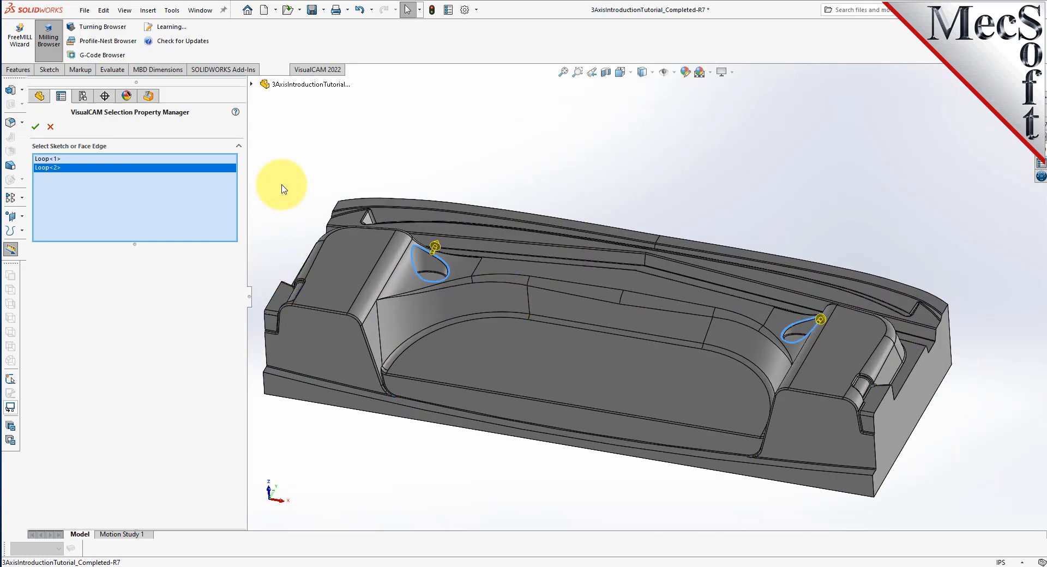
# Confirm both pocket loops, review the tool and cut parameters, and generate the radial toolpath.
pyautogui.click(36, 127)
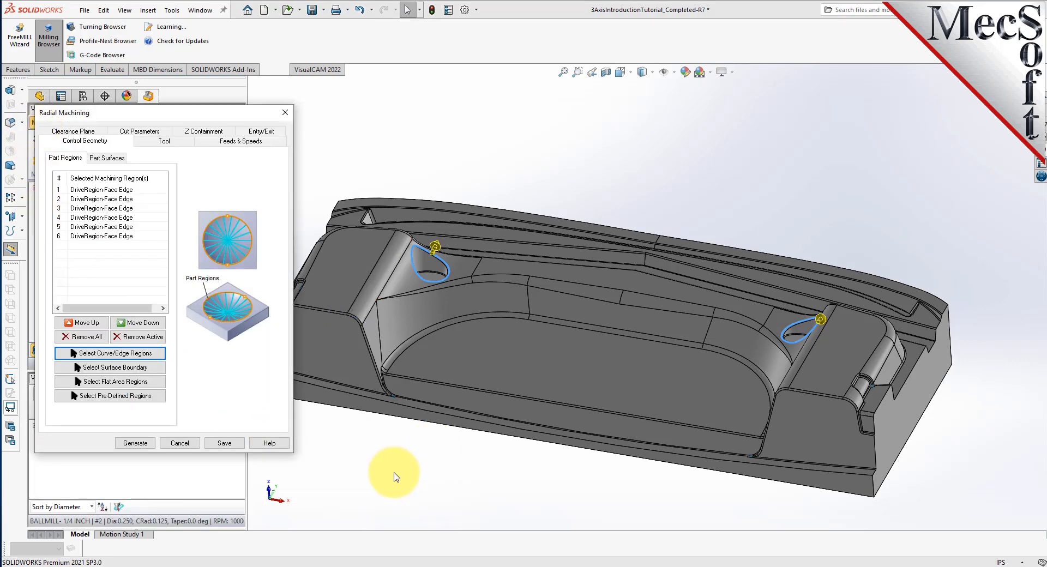
pyautogui.click(163, 141)
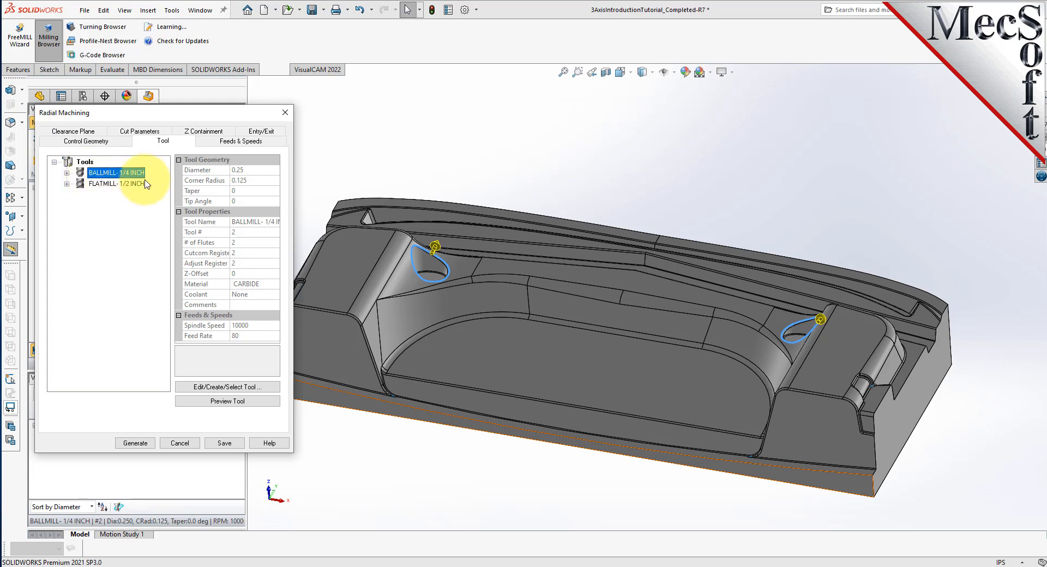
pyautogui.click(139, 131)
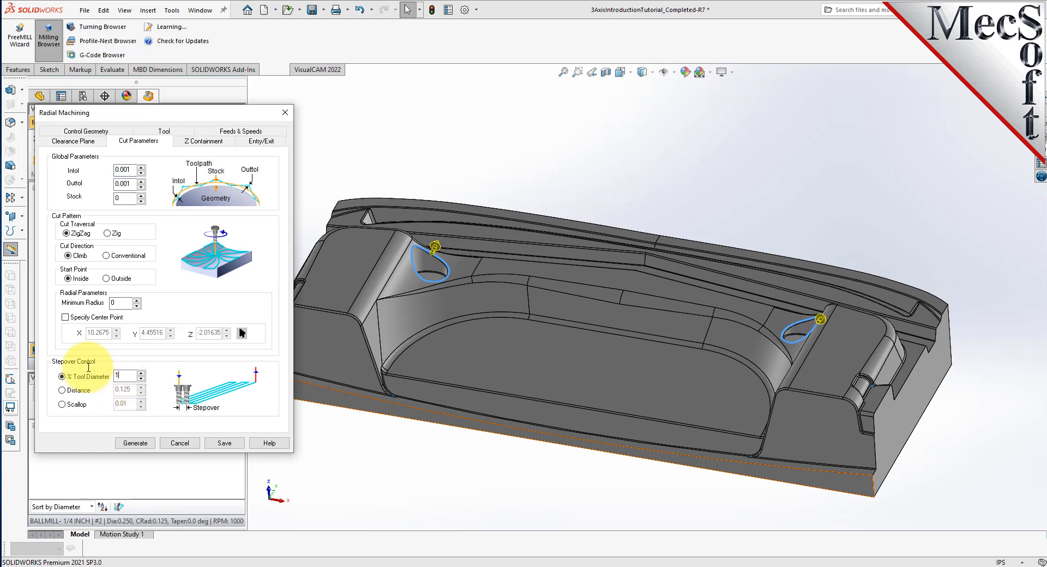
pyautogui.click(135, 443)
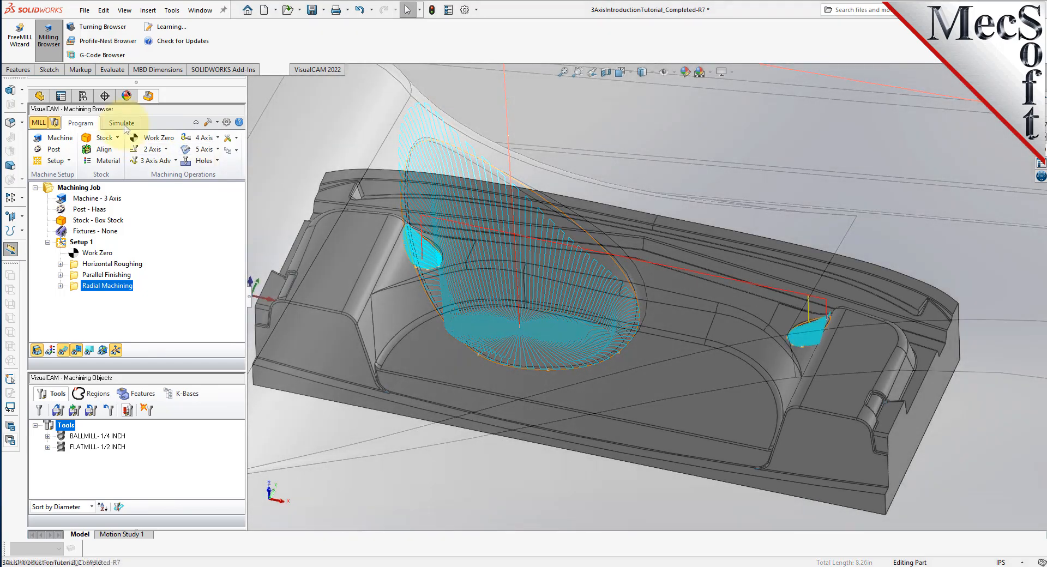
# Run the machining simulation with move-by-move simulation turned off.
pyautogui.click(121, 123)
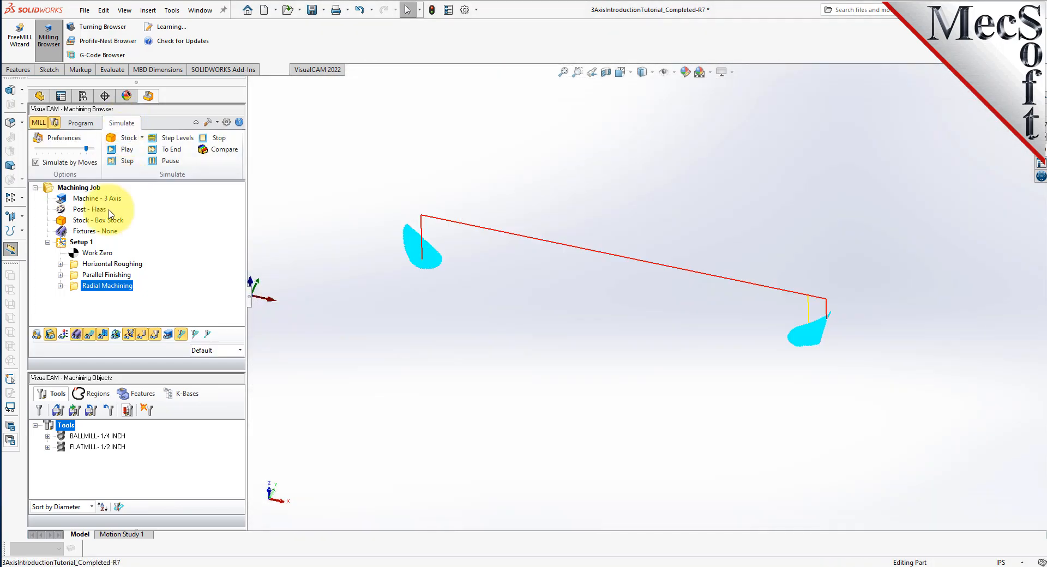
pyautogui.click(36, 162)
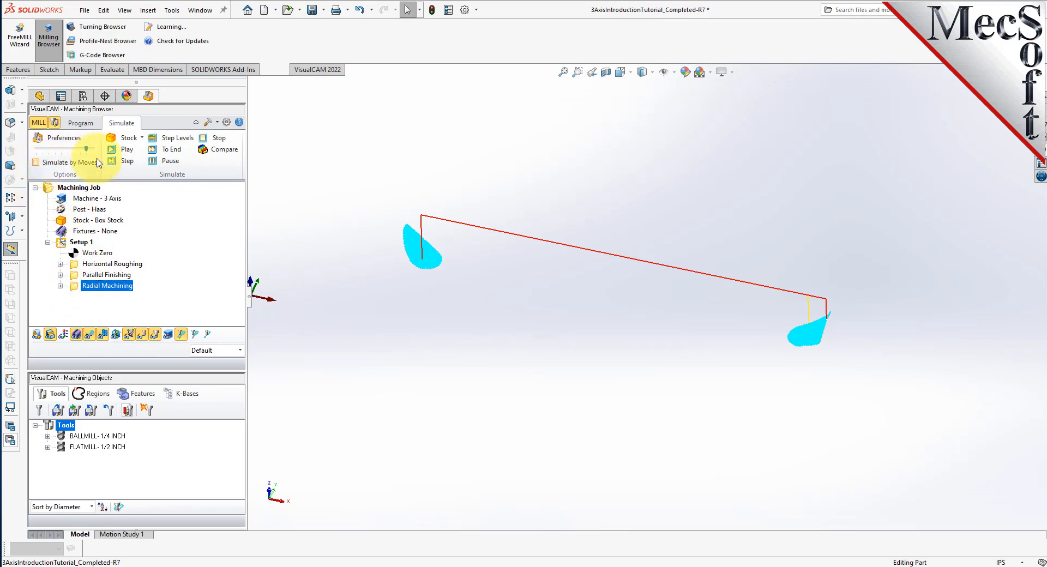
pyautogui.click(125, 149)
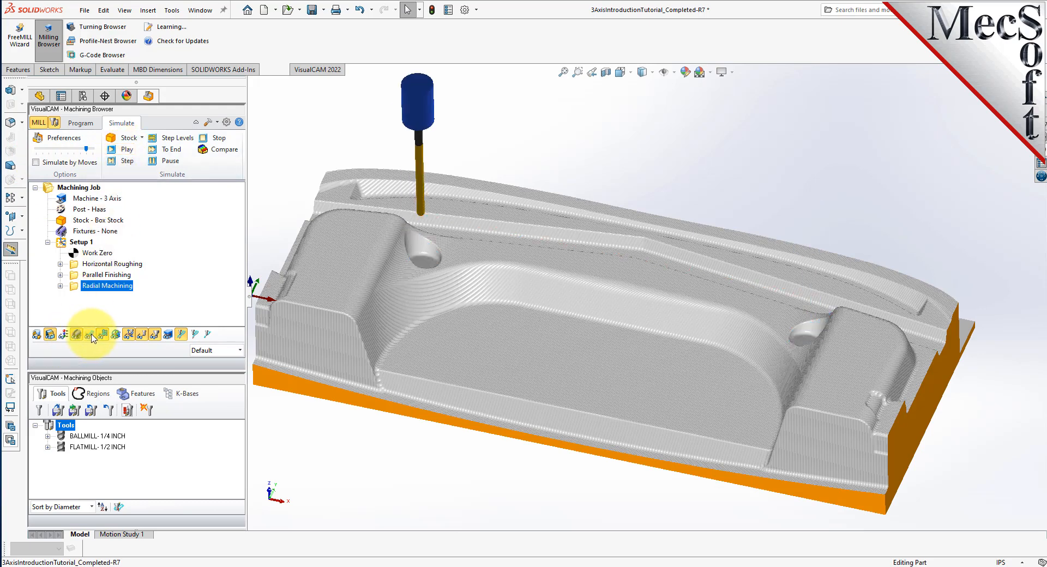
pyautogui.click(127, 149)
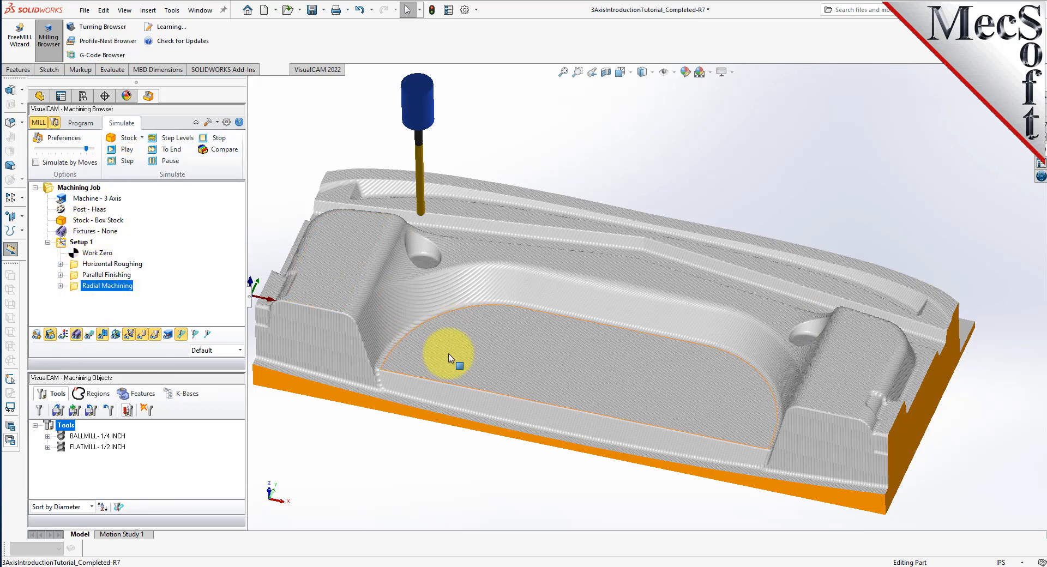
# Zoom over the simulated radial cut, then go back to the Program tab.
pyautogui.scroll(-5, 427, 246)
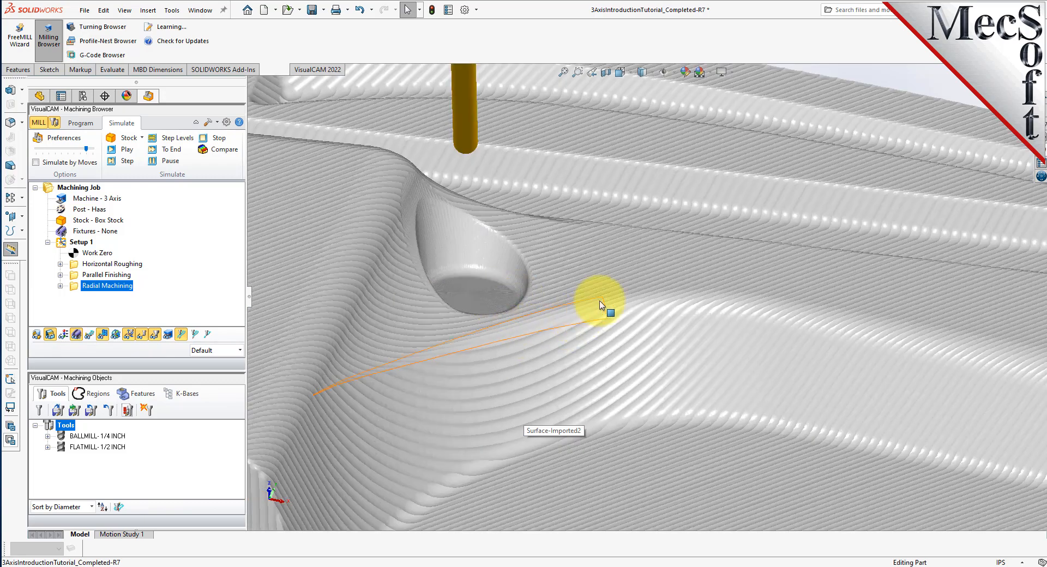
pyautogui.scroll(5, 493, 174)
pyautogui.scroll(5, 493, 175)
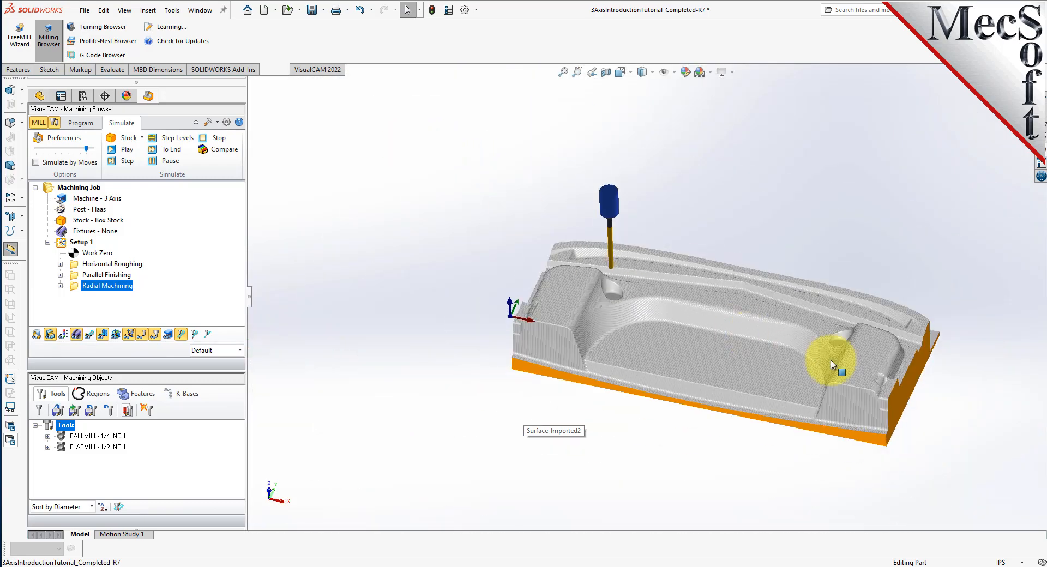
pyautogui.scroll(-2, 897, 375)
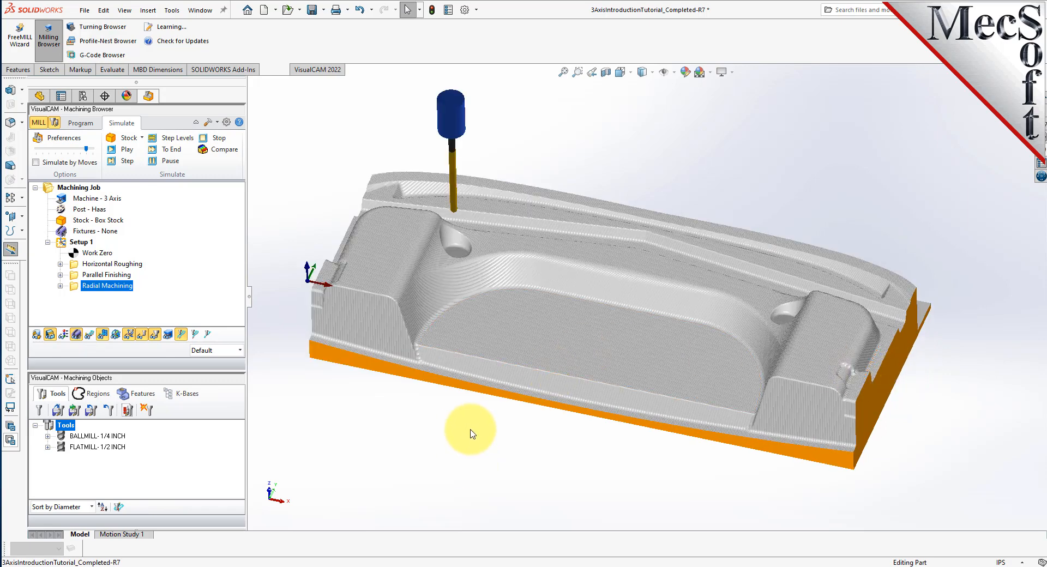
pyautogui.click(82, 124)
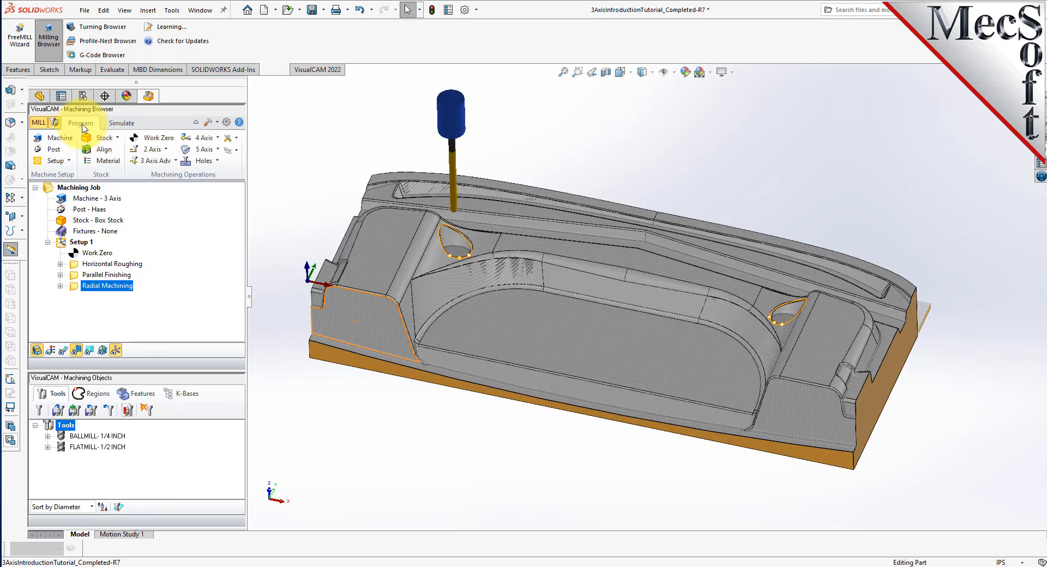
# Choose Post on Setup 1 to open the Post & Save As dialog for a Haas .nc file.
pyautogui.click(64, 243)
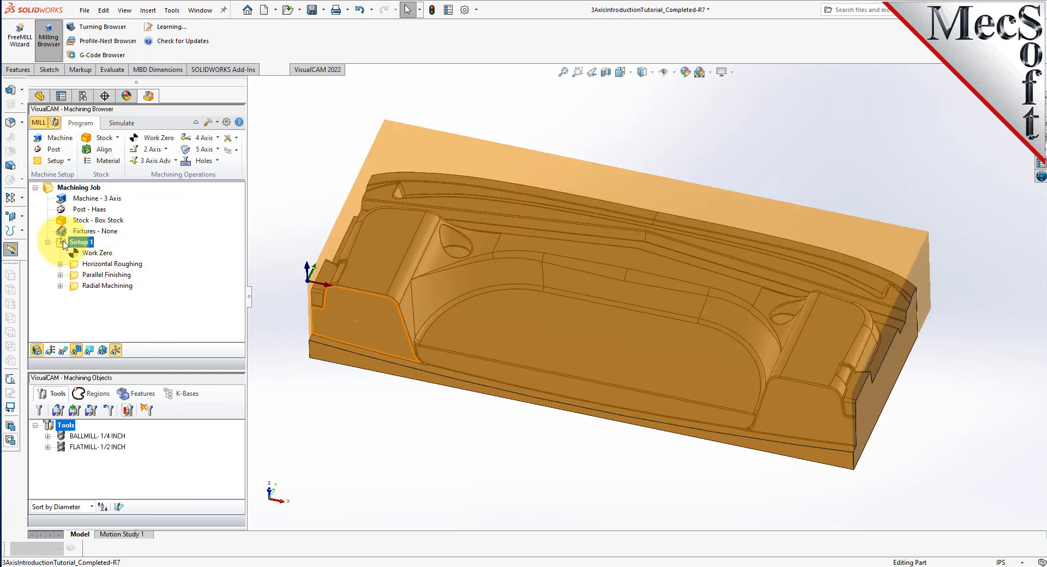
pyautogui.rightClick(82, 242)
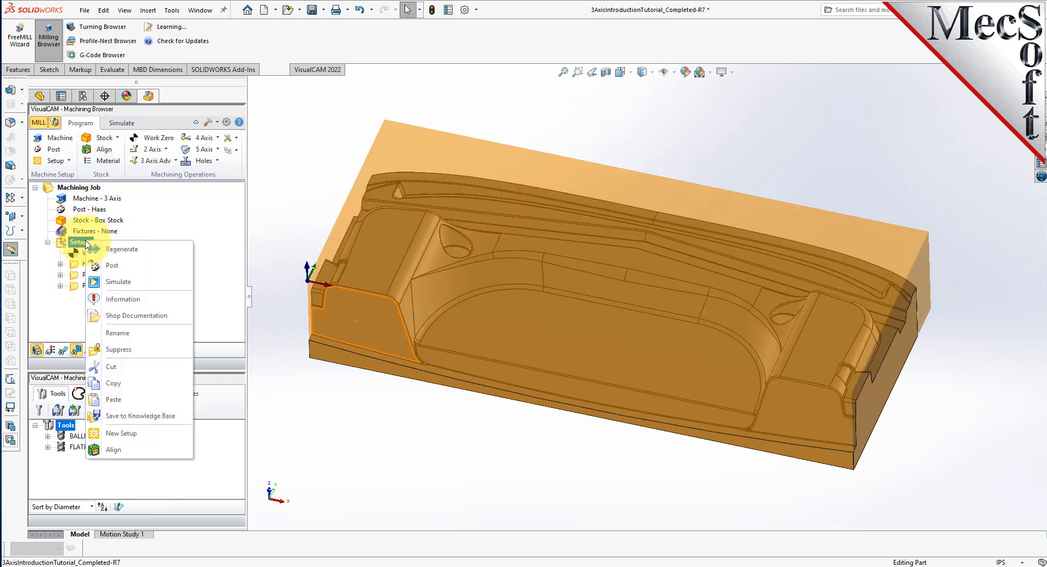
pyautogui.click(150, 266)
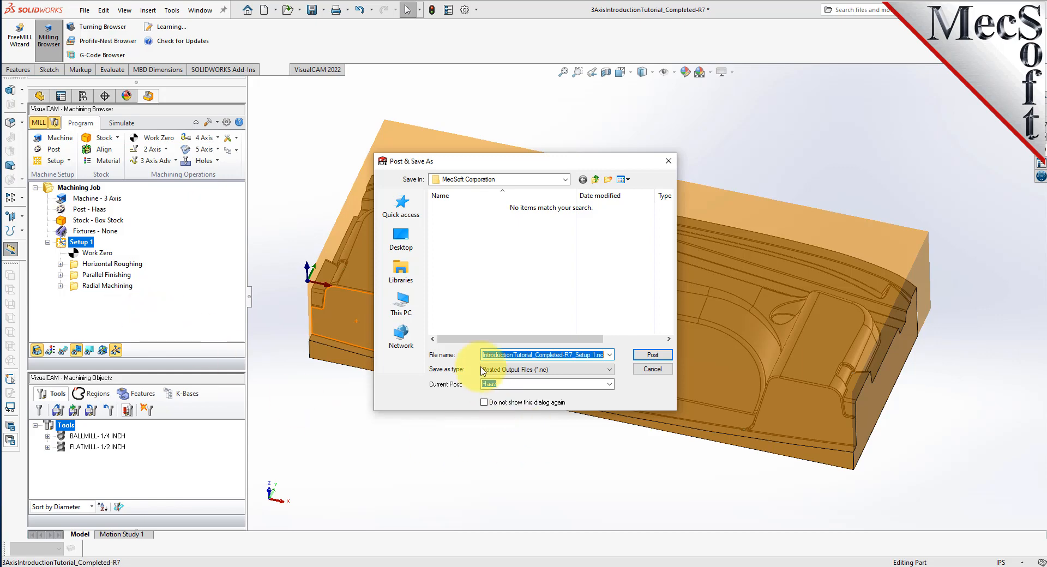
# Post Setup 1 to the .nc file, scroll the G-code in Notepad to its end, and close it.
pyautogui.click(652, 355)
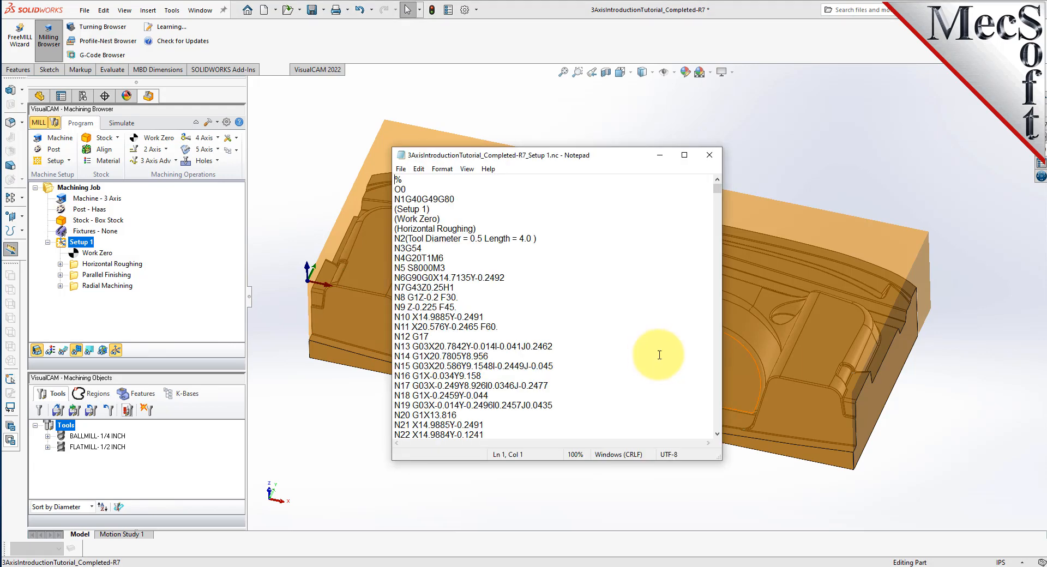
pyautogui.moveTo(718, 192); pyautogui.dragTo(715, 124)
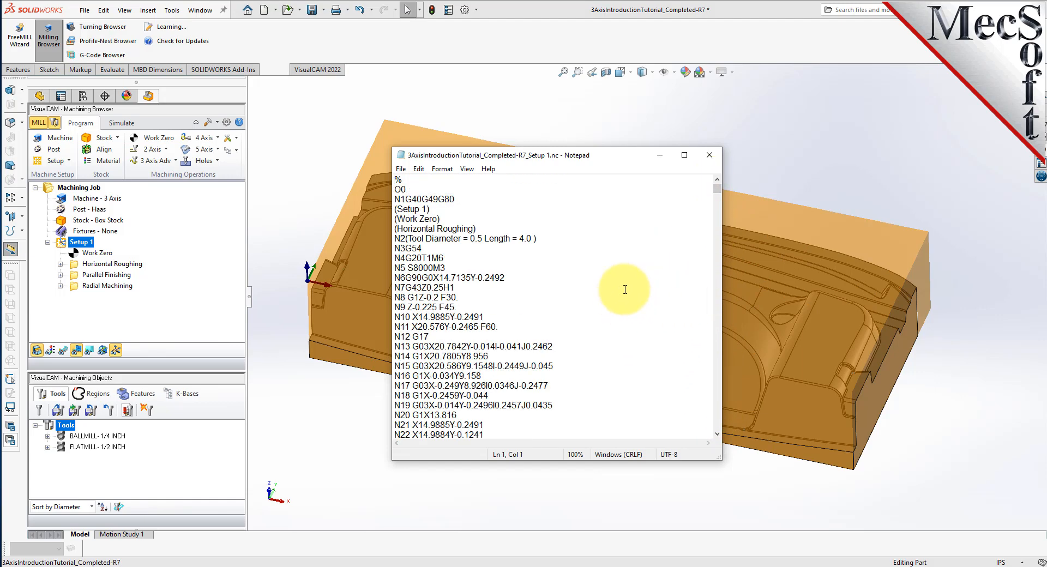
pyautogui.click(710, 155)
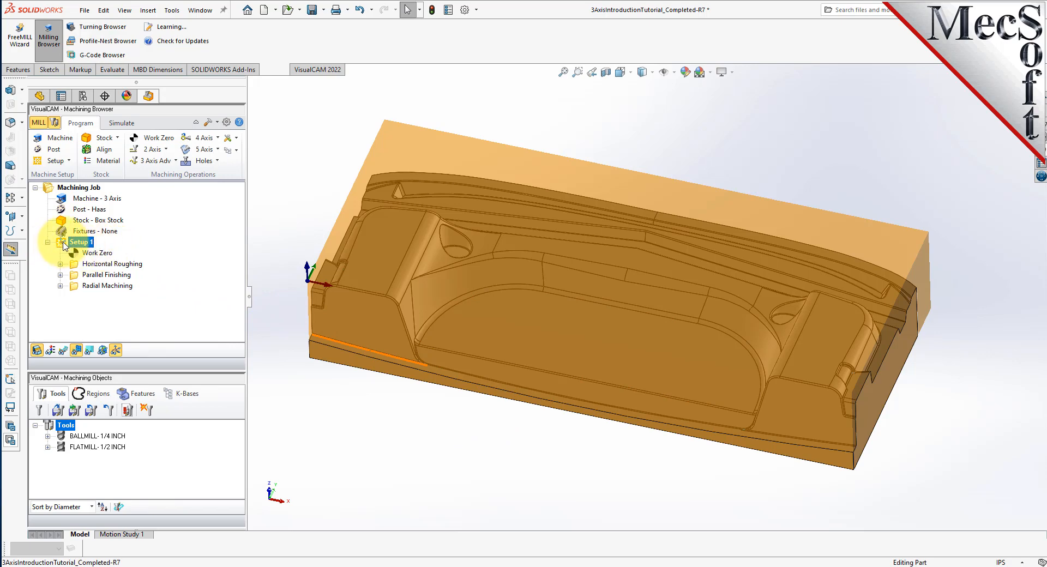
pyautogui.rightClick(87, 244)
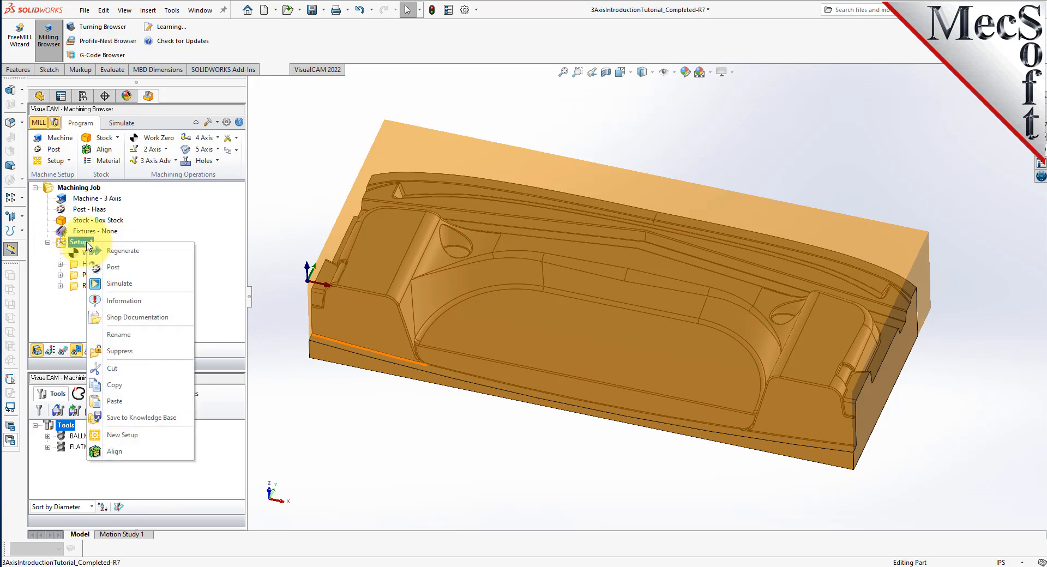
pyautogui.click(168, 306)
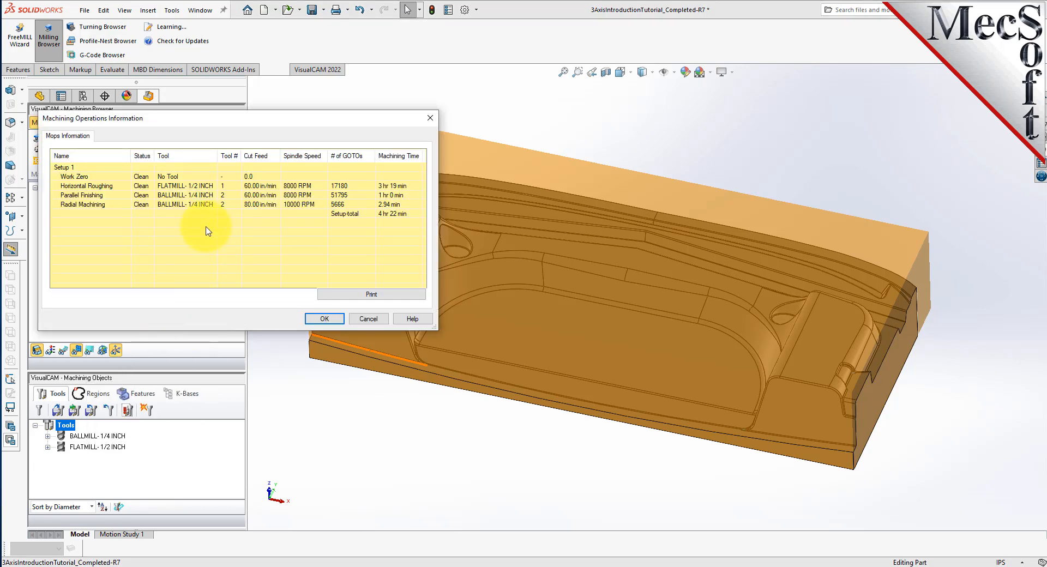
pyautogui.click(94, 176)
pyautogui.click(97, 187)
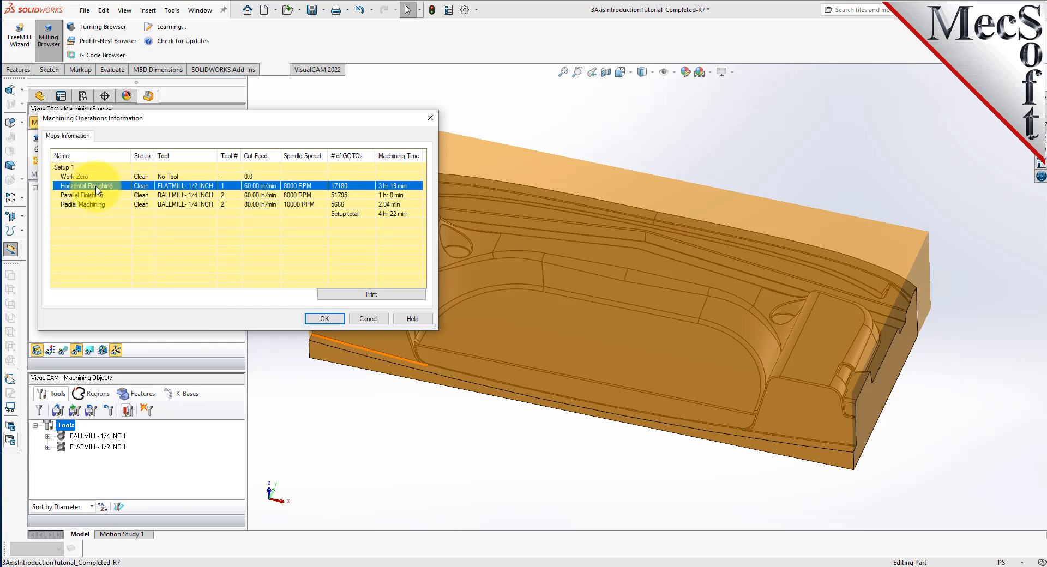
pyautogui.click(97, 195)
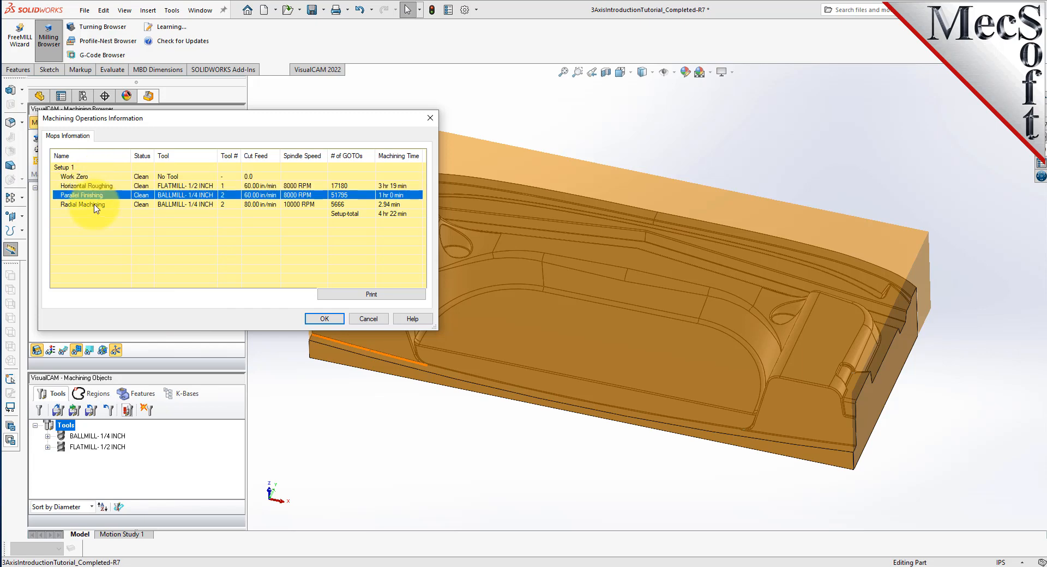
pyautogui.click(96, 204)
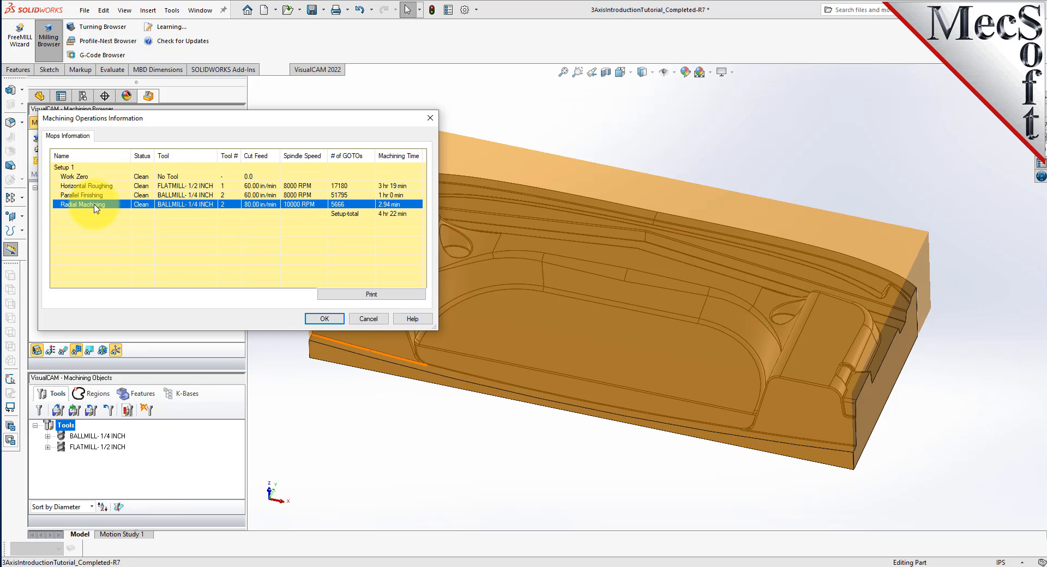
pyautogui.moveTo(313, 114); pyautogui.dragTo(570, 141)
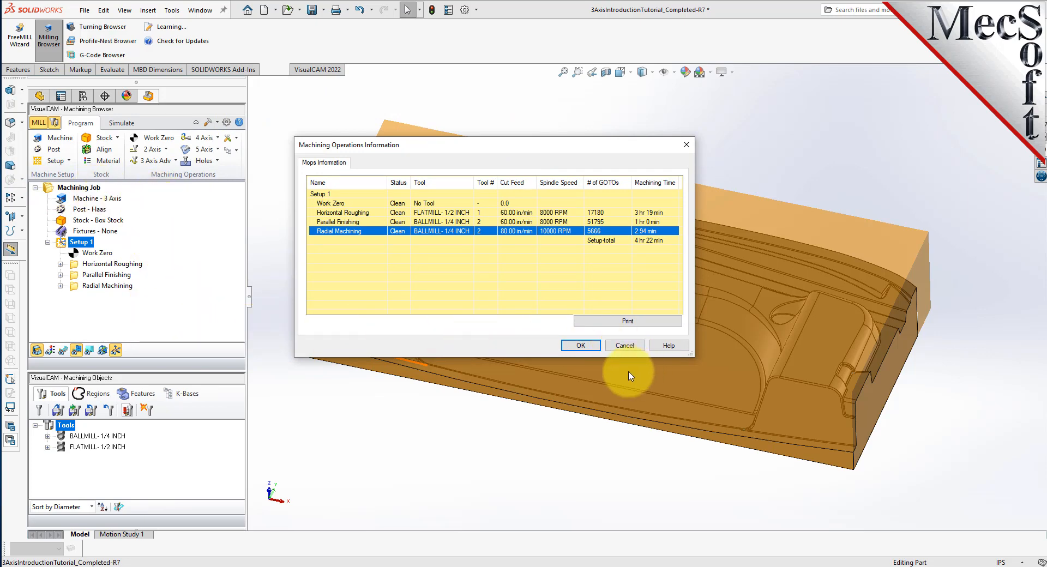
pyautogui.click(581, 345)
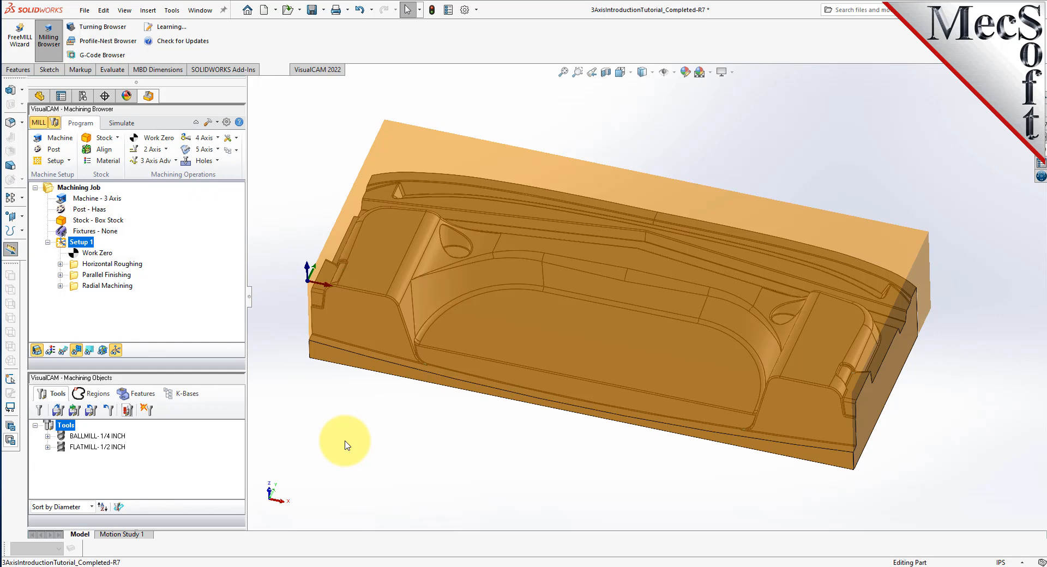
# Hide the stock and save a Setup 1 HTML setup sheet using Template2.
pyautogui.click(36, 350)
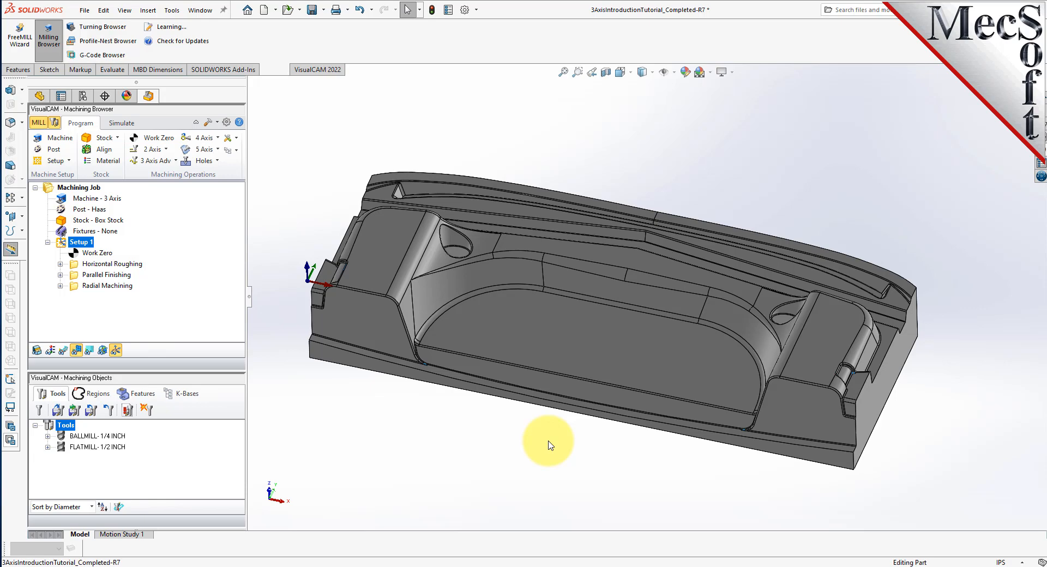
pyautogui.rightClick(88, 247)
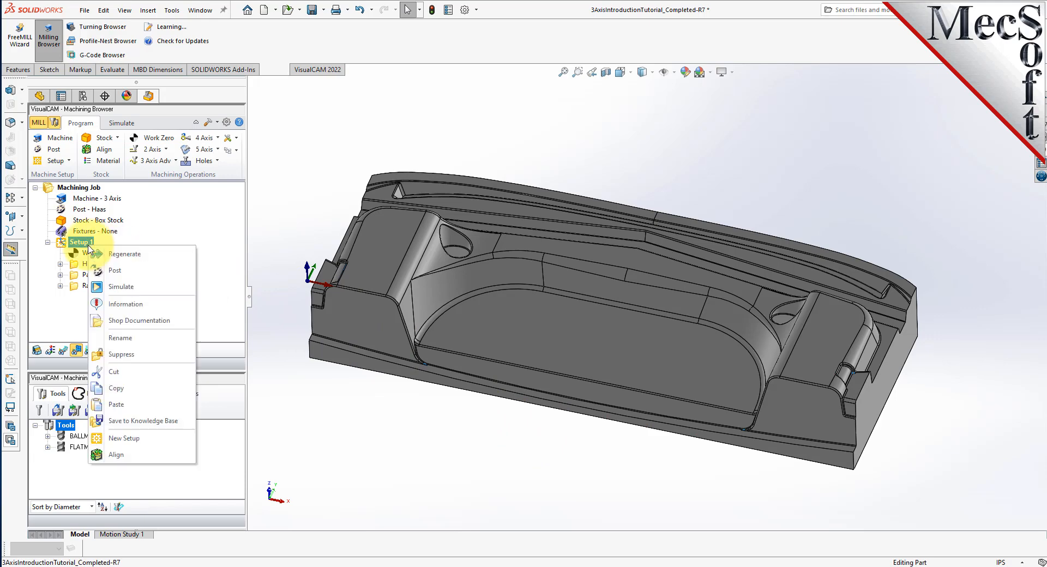
pyautogui.click(186, 321)
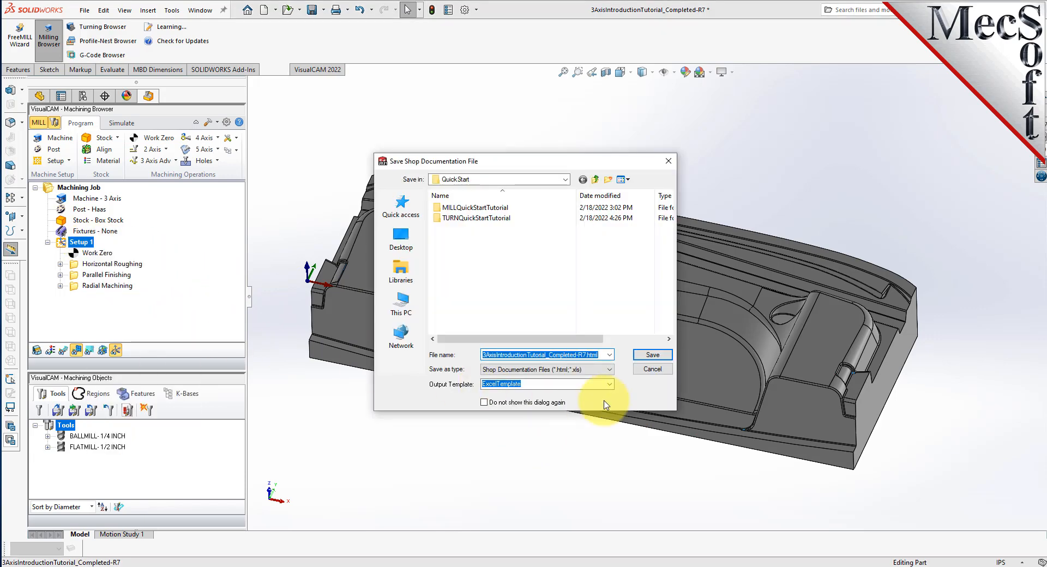
pyautogui.click(608, 384)
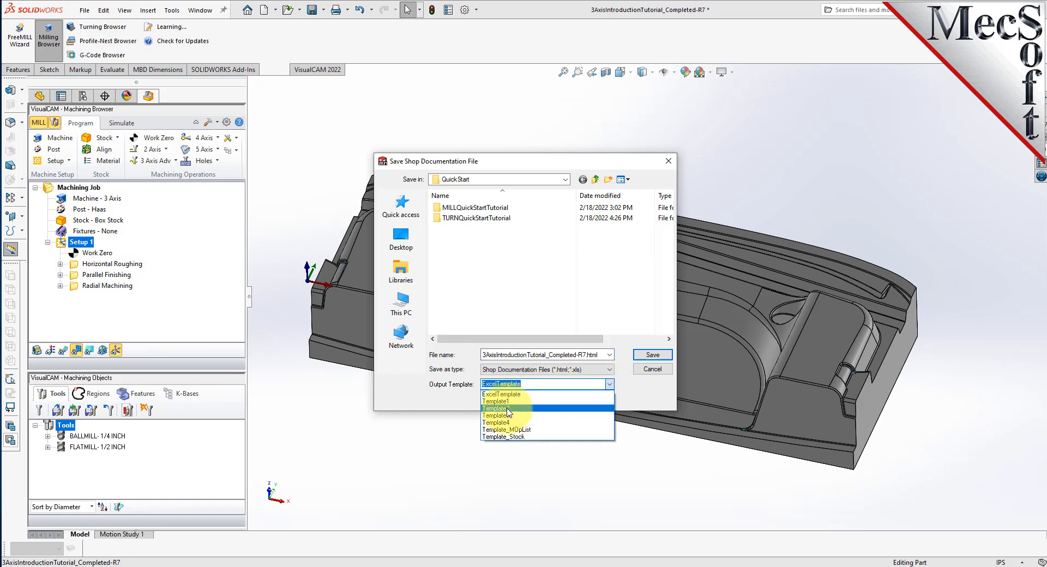
pyautogui.click(569, 408)
pyautogui.click(652, 355)
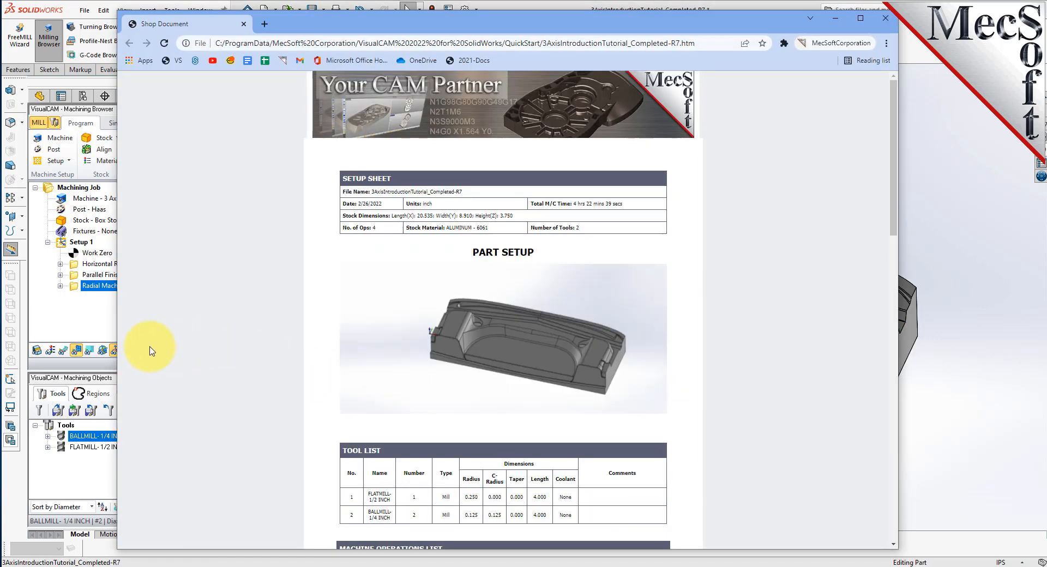
# Narrow the Chrome window beside the model and highlight the Stock Dimensions row.
pyautogui.moveTo(118, 332); pyautogui.dragTo(424, 330)
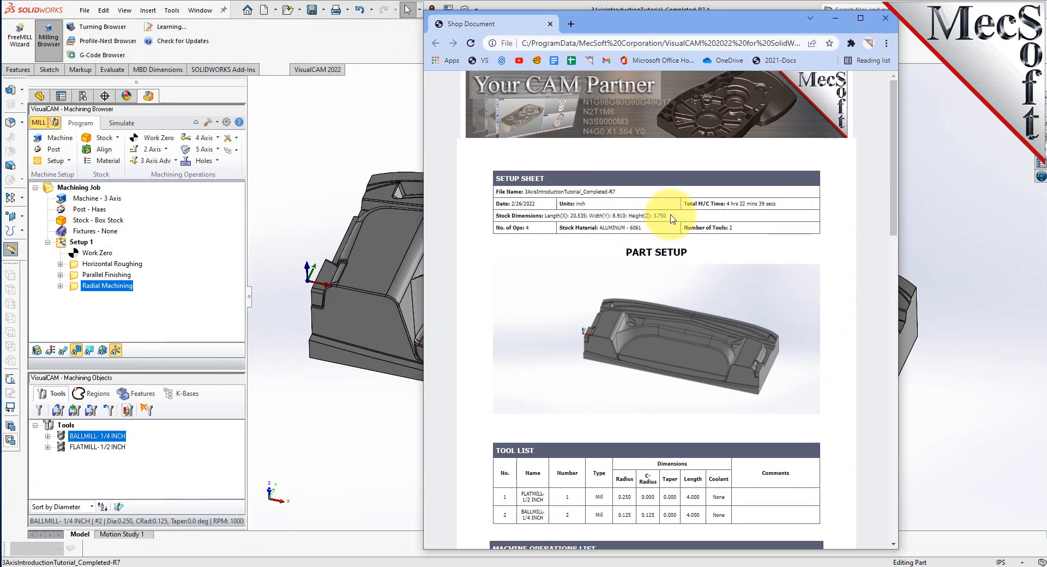
pyautogui.moveTo(669, 215); pyautogui.dragTo(498, 215)
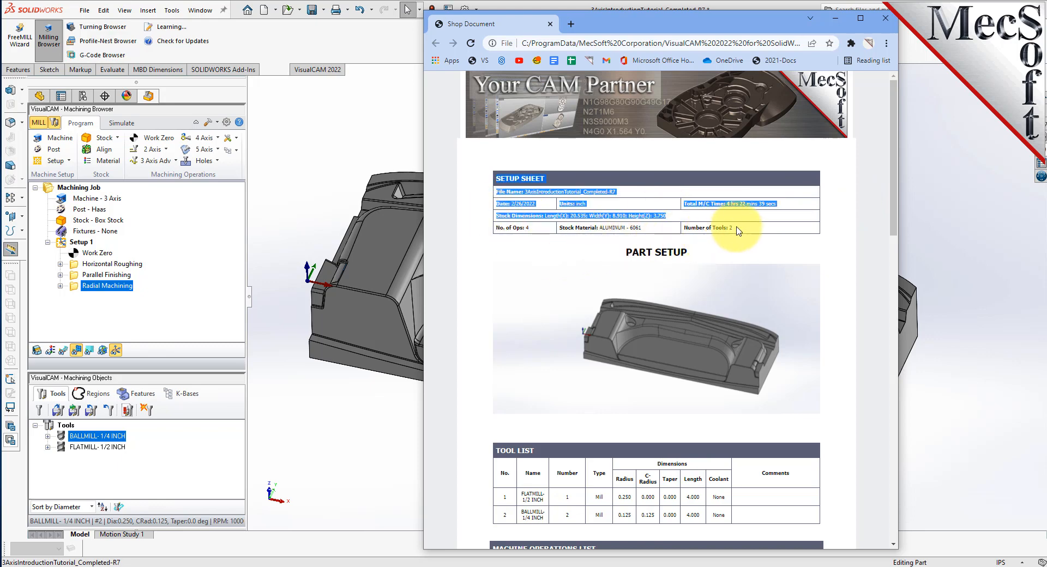
pyautogui.click(676, 220)
pyautogui.moveTo(678, 220); pyautogui.dragTo(501, 176)
# Scroll the setup sheet down to the Operation Number 4 Radial Machining details.
pyautogui.scroll(-1, 723, 235)
pyautogui.scroll(-4, 723, 236)
pyautogui.scroll(-5, 610, 191)
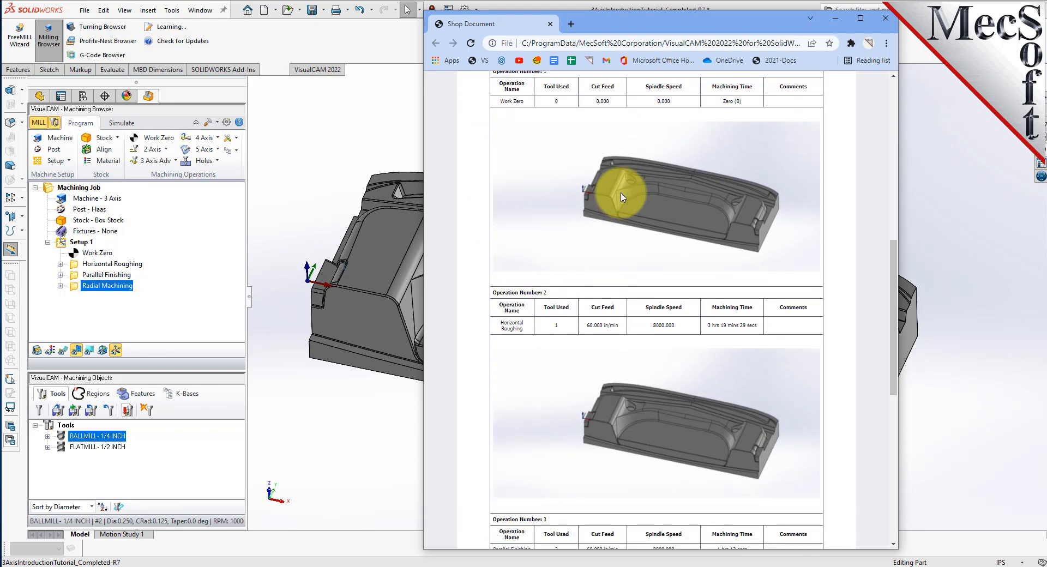
pyautogui.scroll(-4, 621, 196)
pyautogui.scroll(-3, 620, 195)
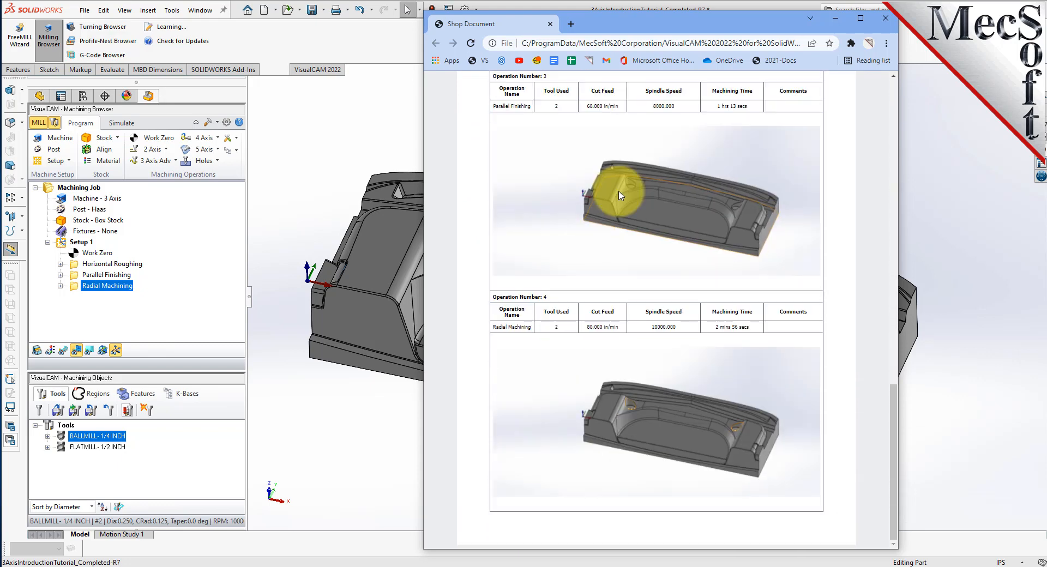